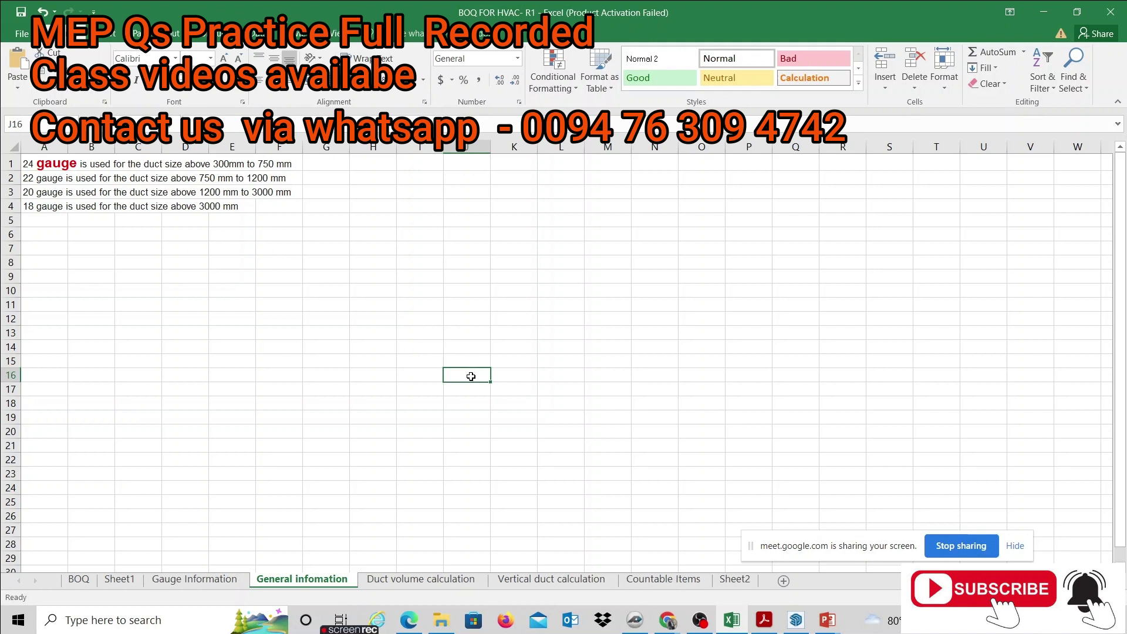
- Select the gauge notes one at a time, from the 24 gauge note down to 18 gauge
left_click(485, 360)
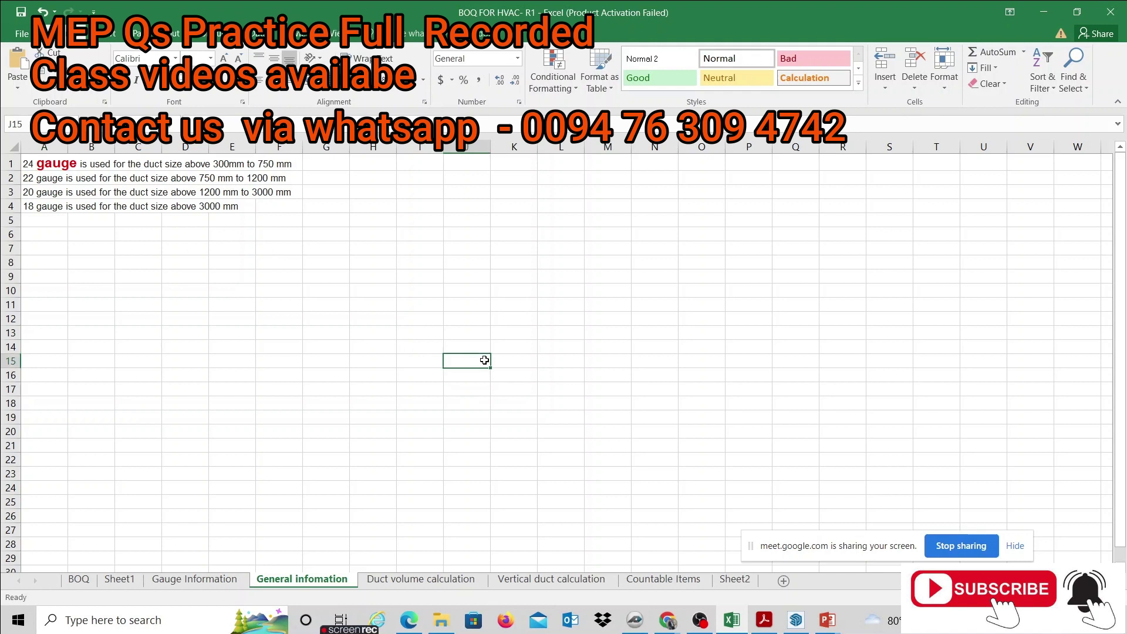
left_click(505, 275)
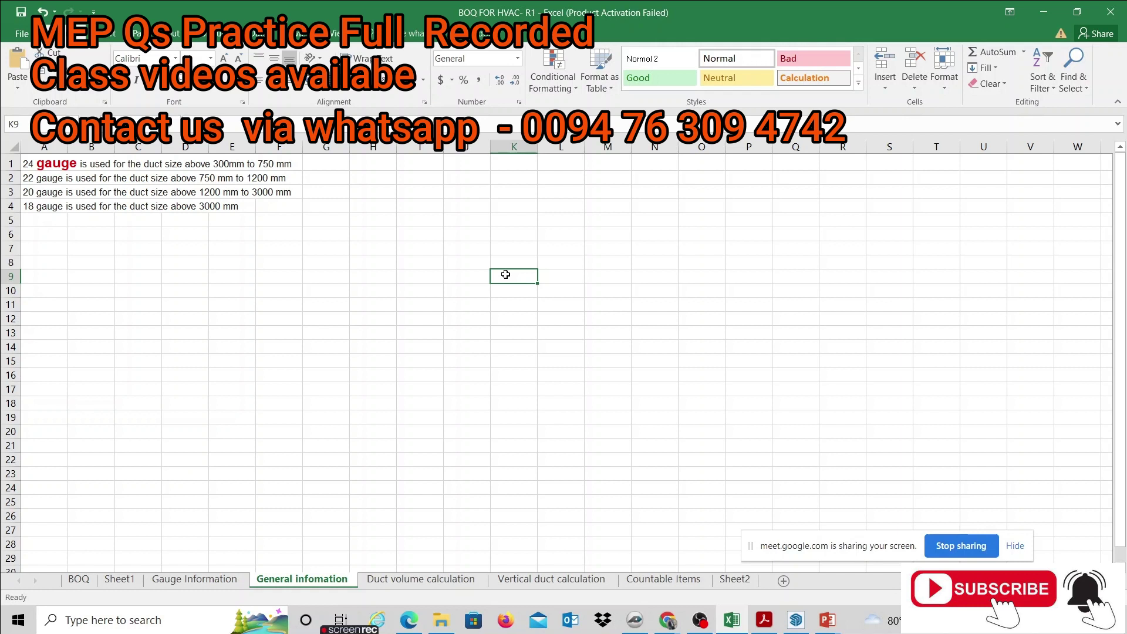
left_click_drag(30, 163, 26, 199)
left_click(27, 168)
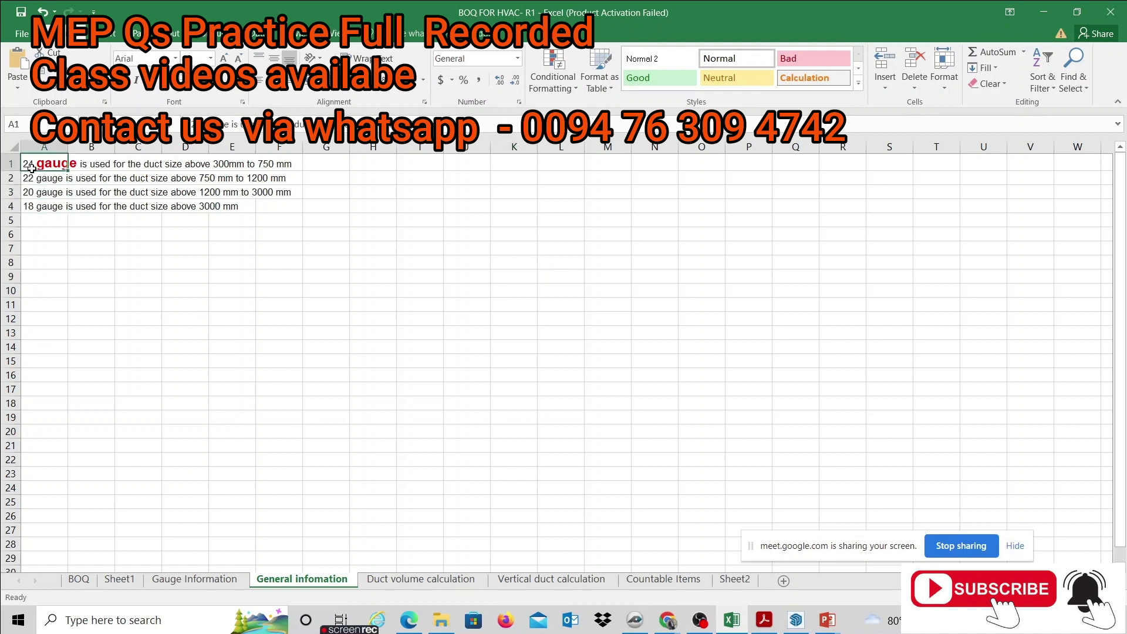
key("Down")
key("Down")
key("Down")
key("Down")
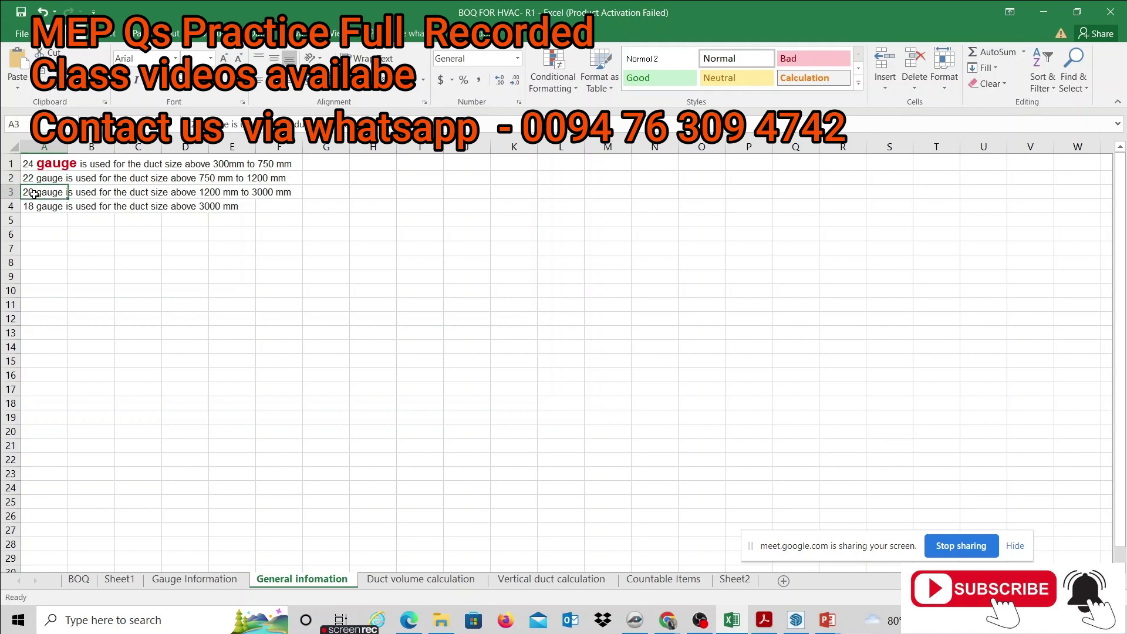
left_click(33, 208)
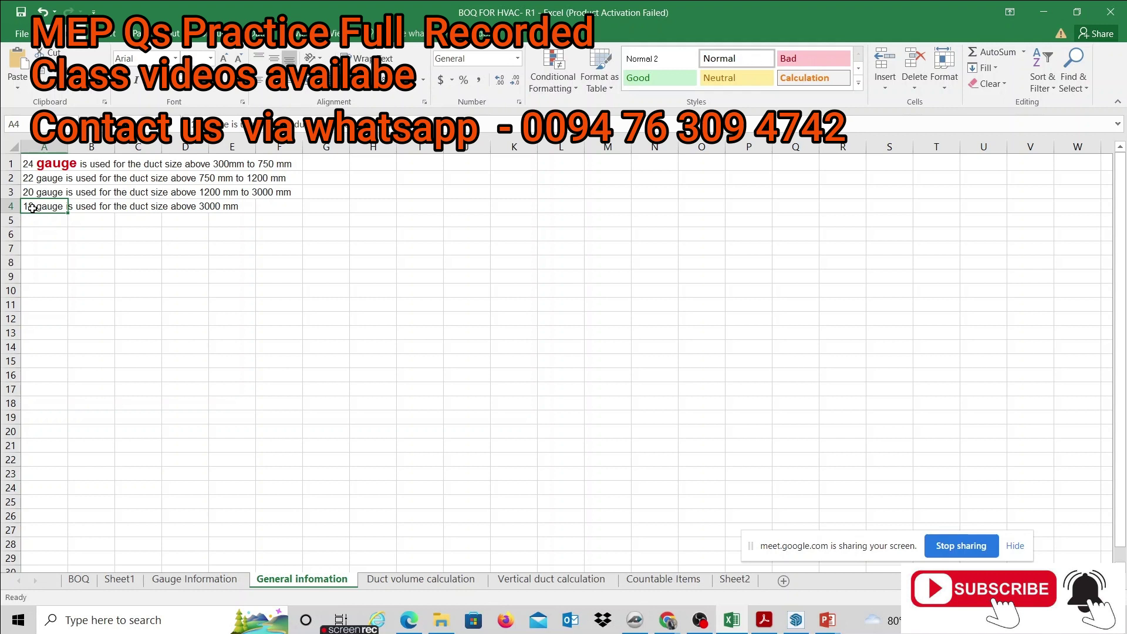
- Try selecting the block of four gauge notes, their duct size ranges and gauge numbers
left_click(171, 286)
left_click_drag(40, 165, 345, 208)
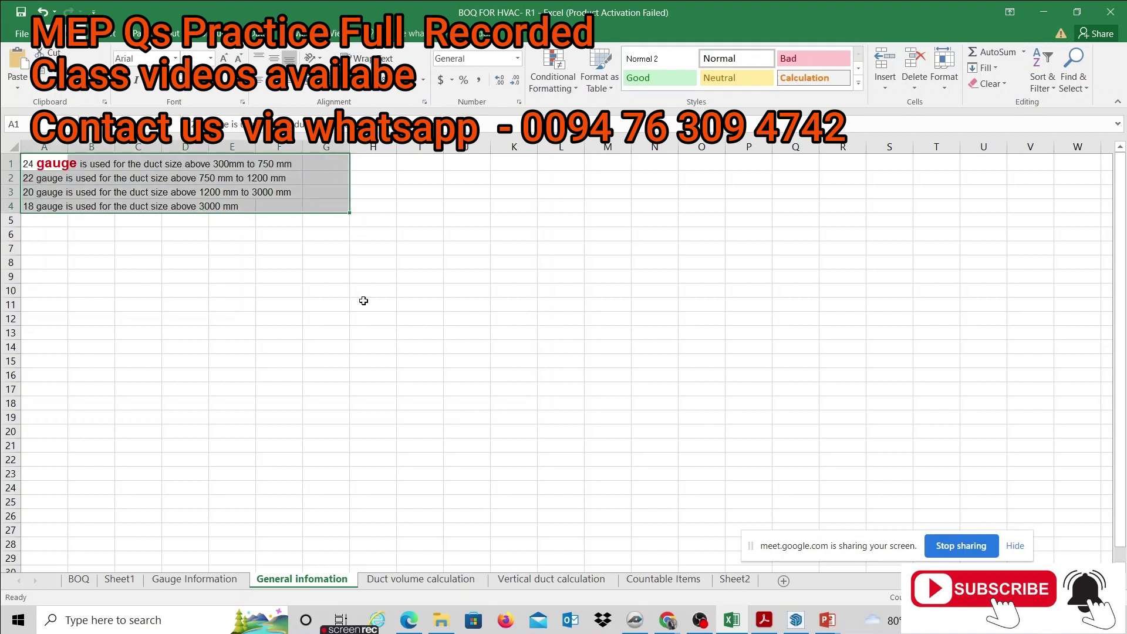
left_click(364, 300)
left_click(40, 164)
left_click_drag(230, 164, 288, 215)
left_click(274, 301)
left_click_drag(44, 164, 24, 204)
left_click(139, 270)
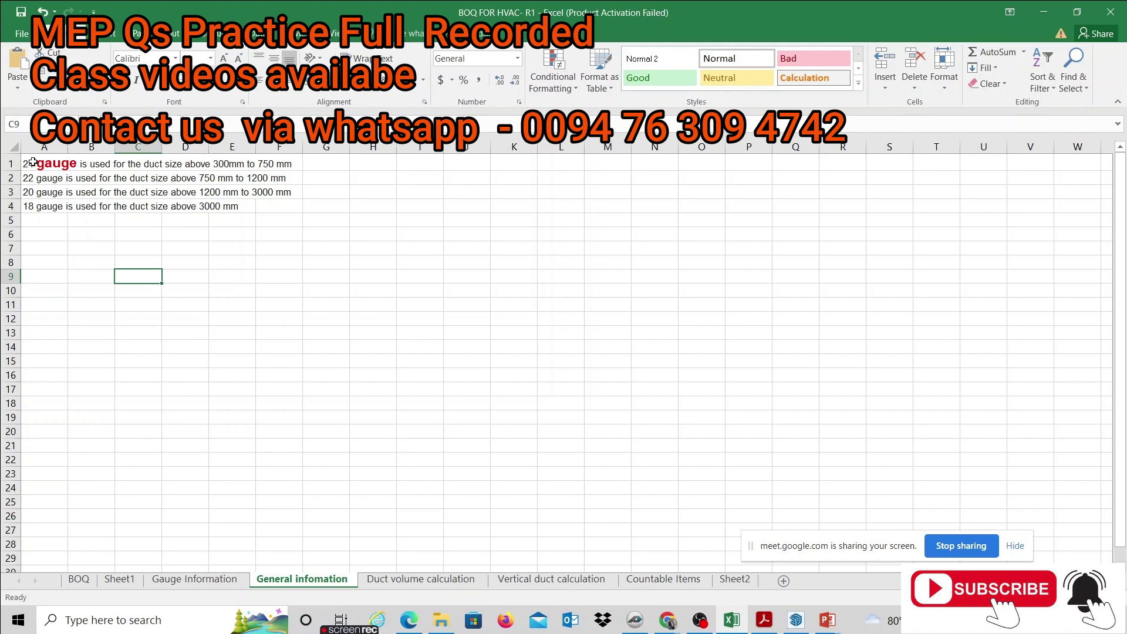
- Fill the 24 and 22 gauge notes yellow, then go to the Gauge Information sheet
left_click_drag(37, 164, 332, 177)
left_click(214, 87)
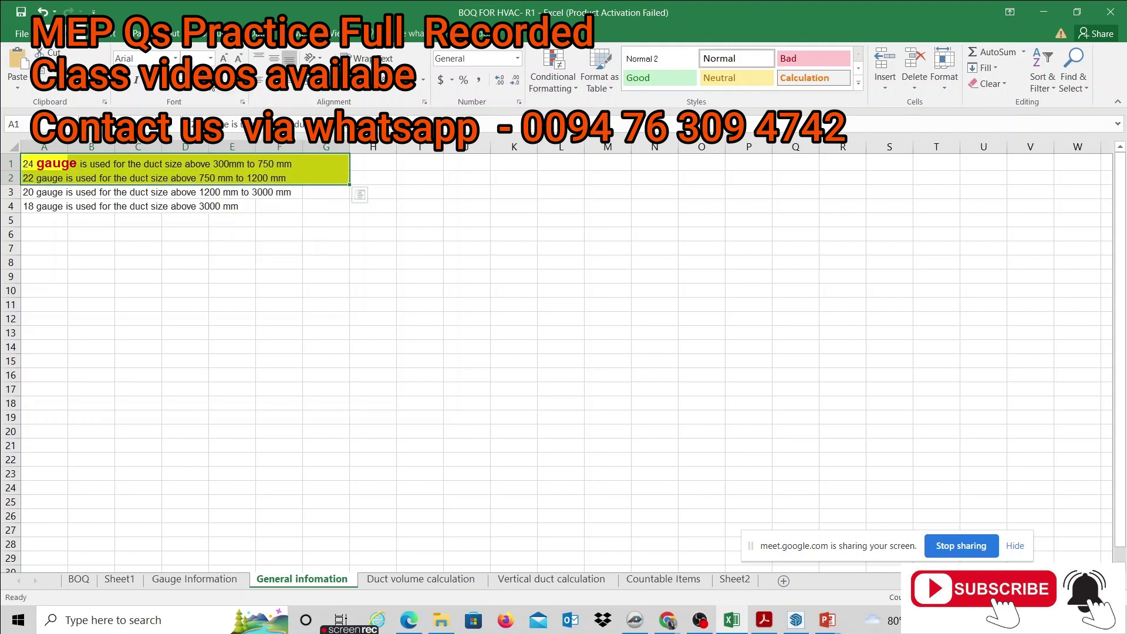
left_click(373, 333)
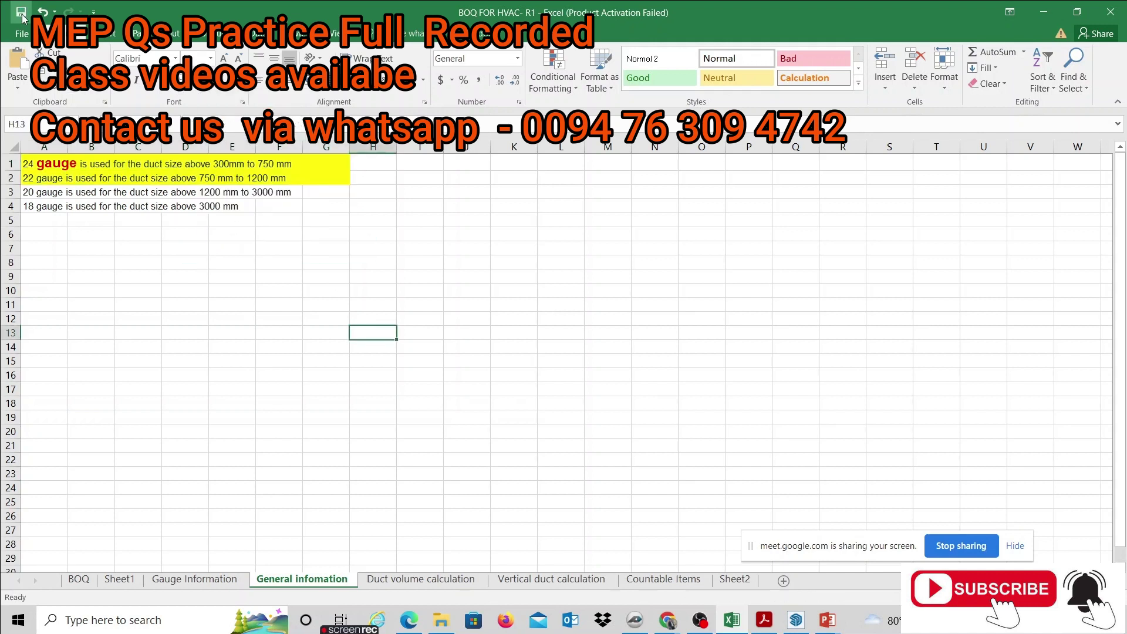
left_click(225, 503)
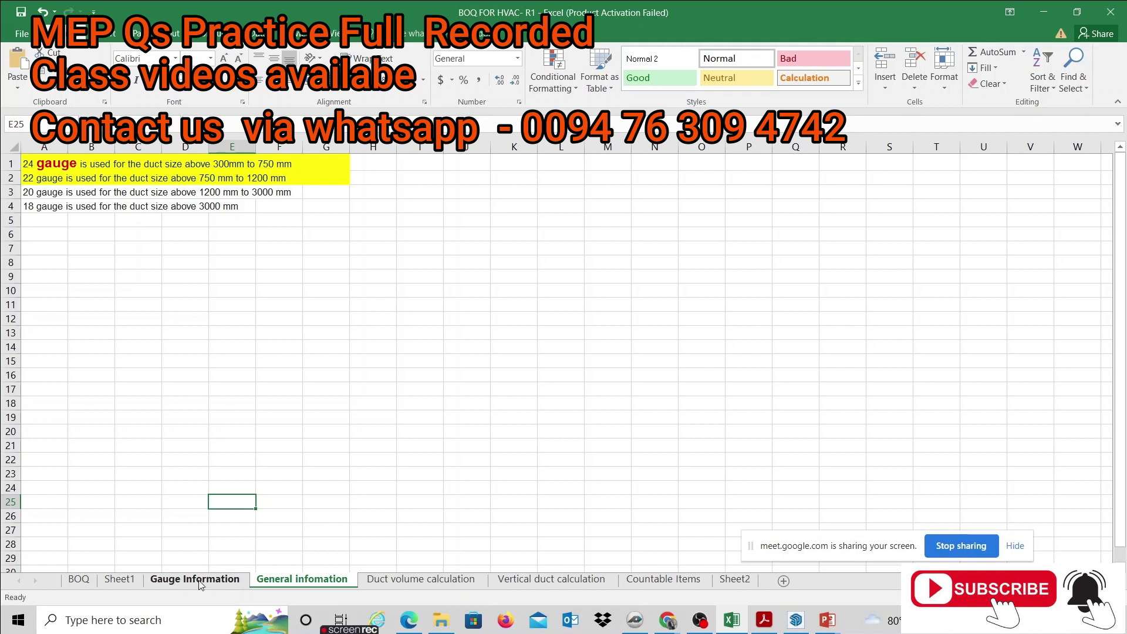
left_click(196, 579)
left_click(425, 404)
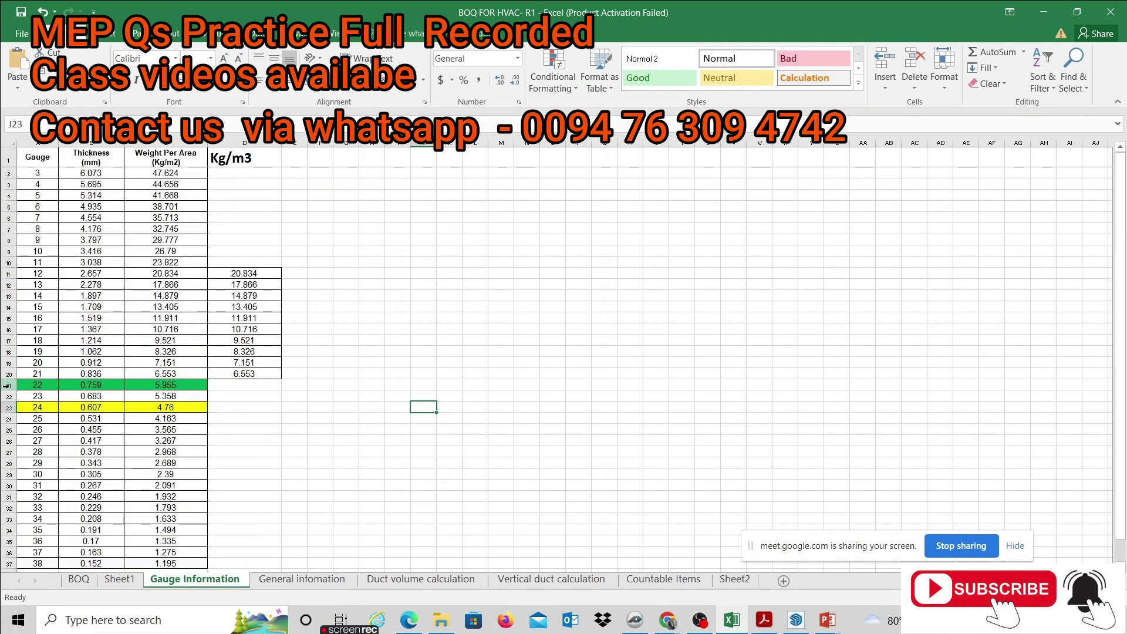
left_click(9, 387)
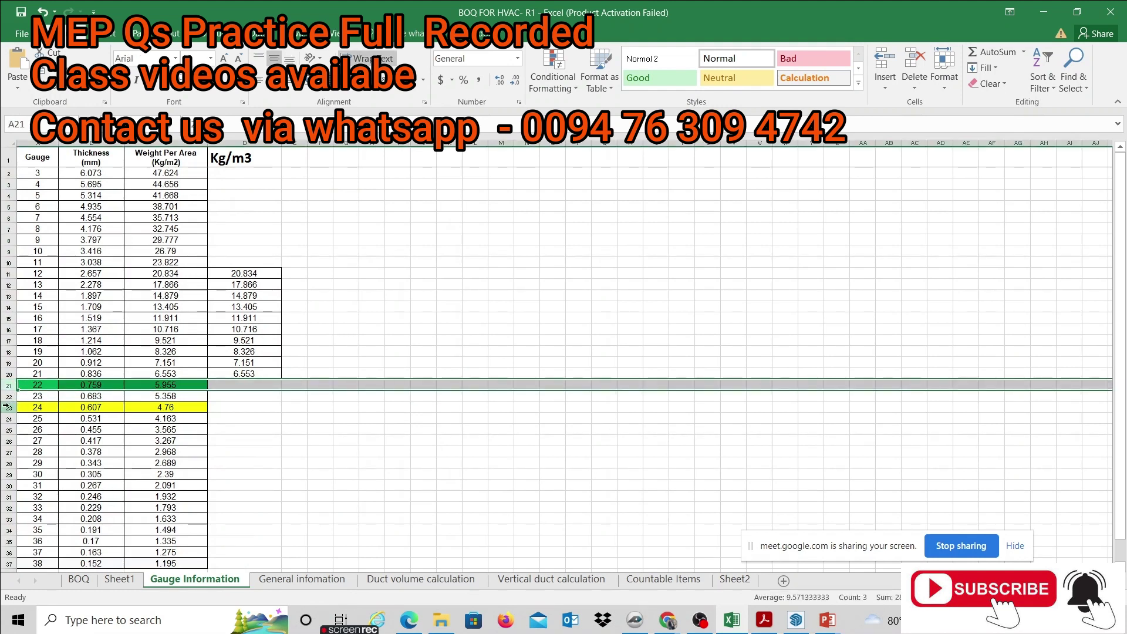
left_click(8, 407)
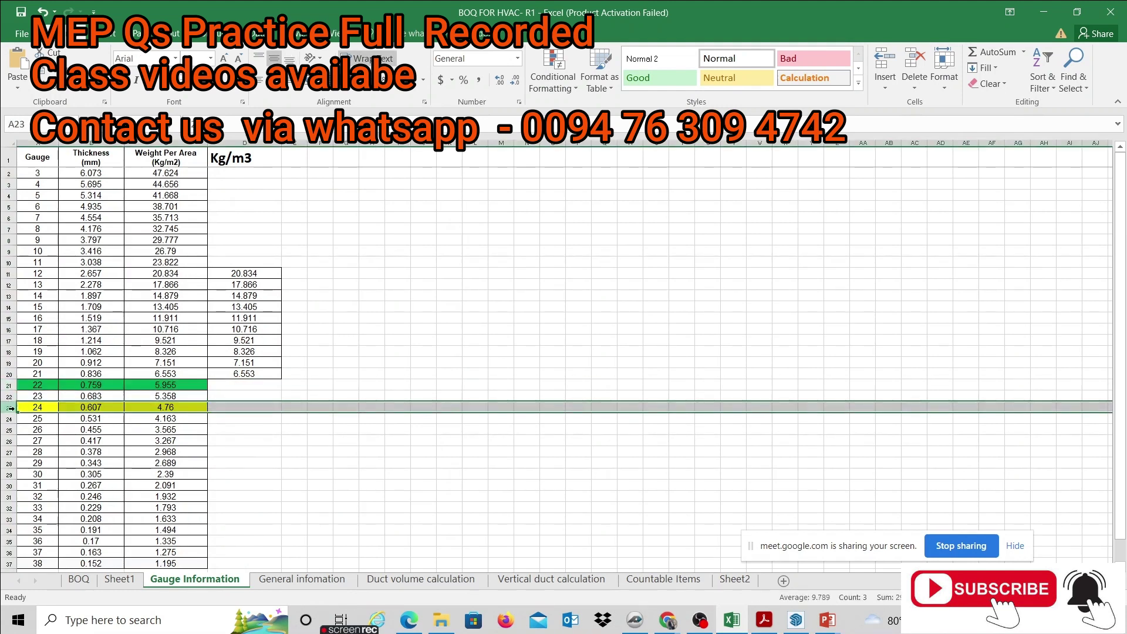
left_click(359, 509)
left_click(111, 388)
left_click_drag(91, 157, 176, 374)
left_click(387, 453)
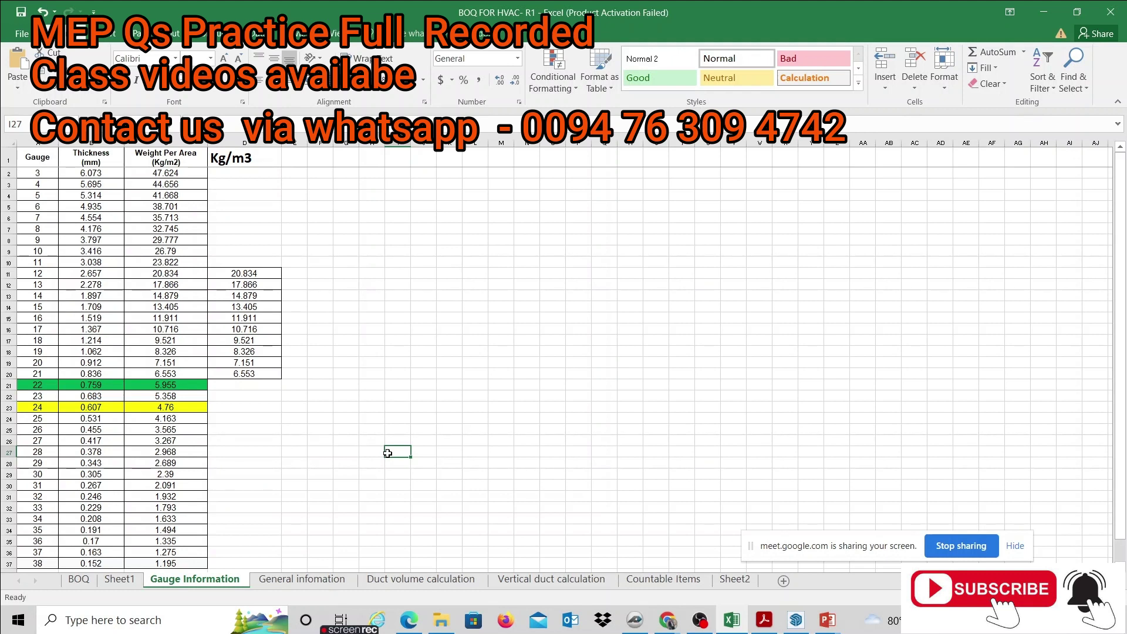
left_click(398, 386)
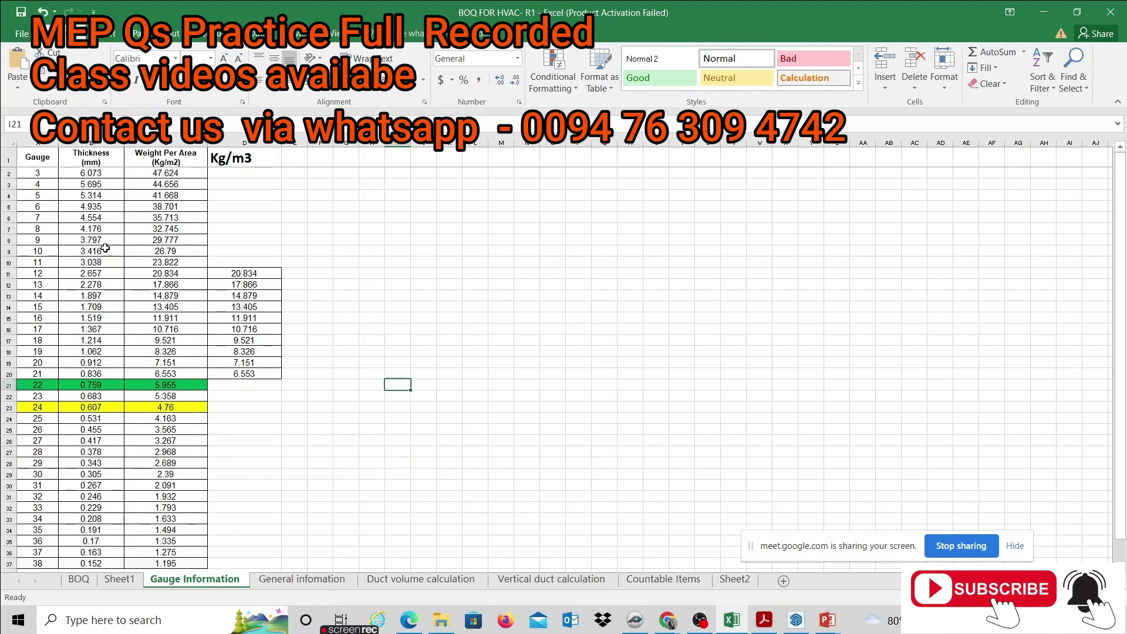
left_click_drag(71, 160, 144, 164)
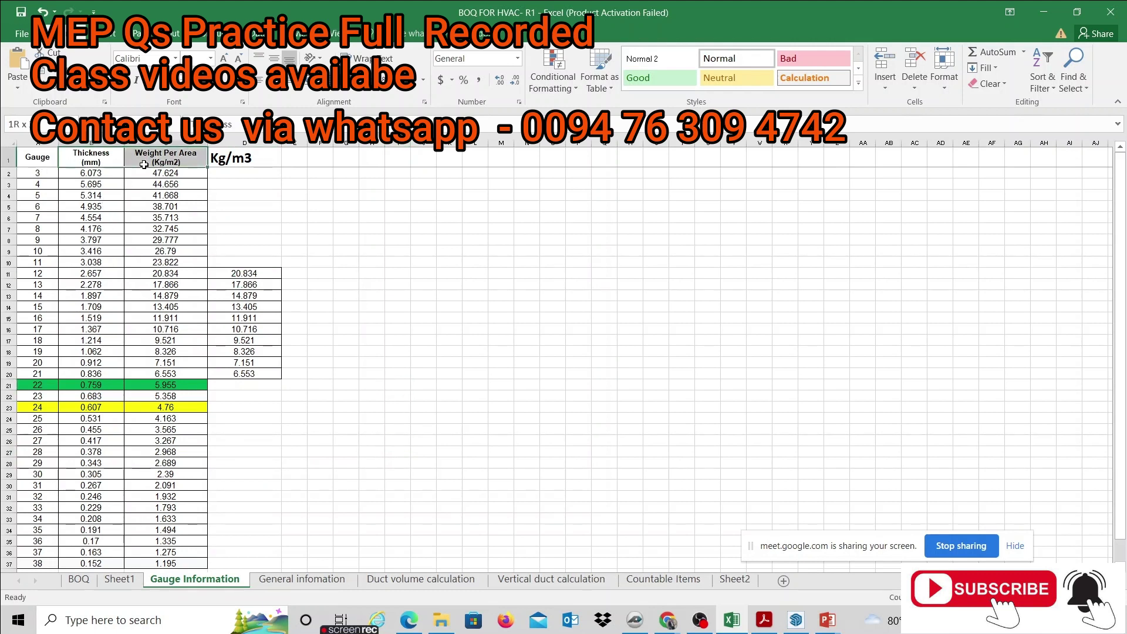
left_click(38, 388)
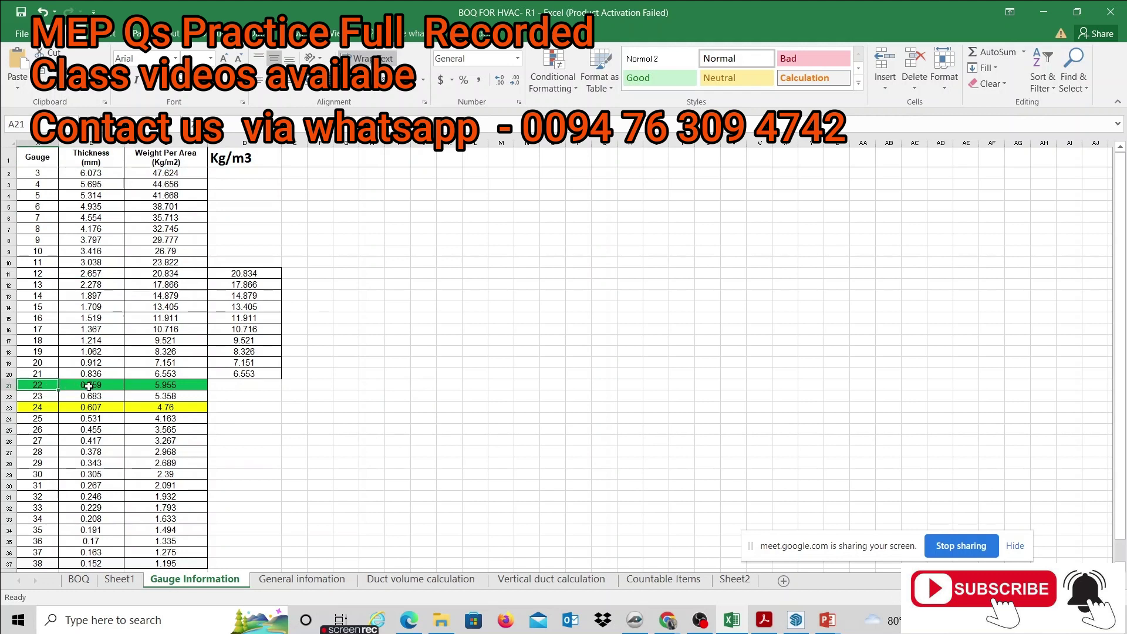
left_click(90, 388)
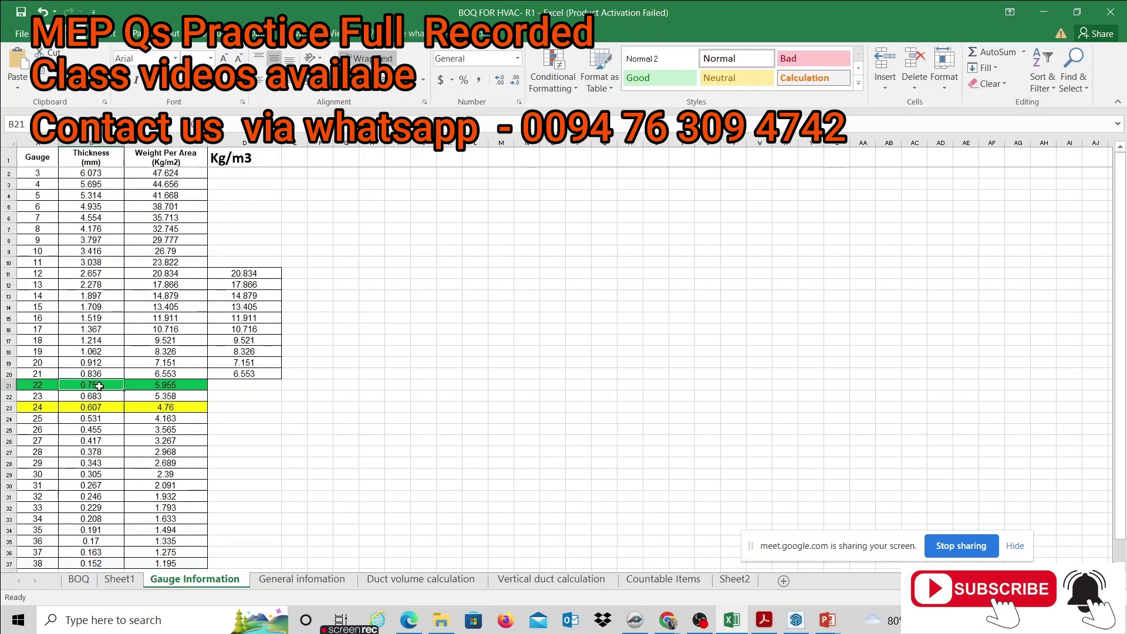
left_click_drag(36, 406, 93, 191)
left_click_drag(94, 329, 93, 172)
left_click(372, 318)
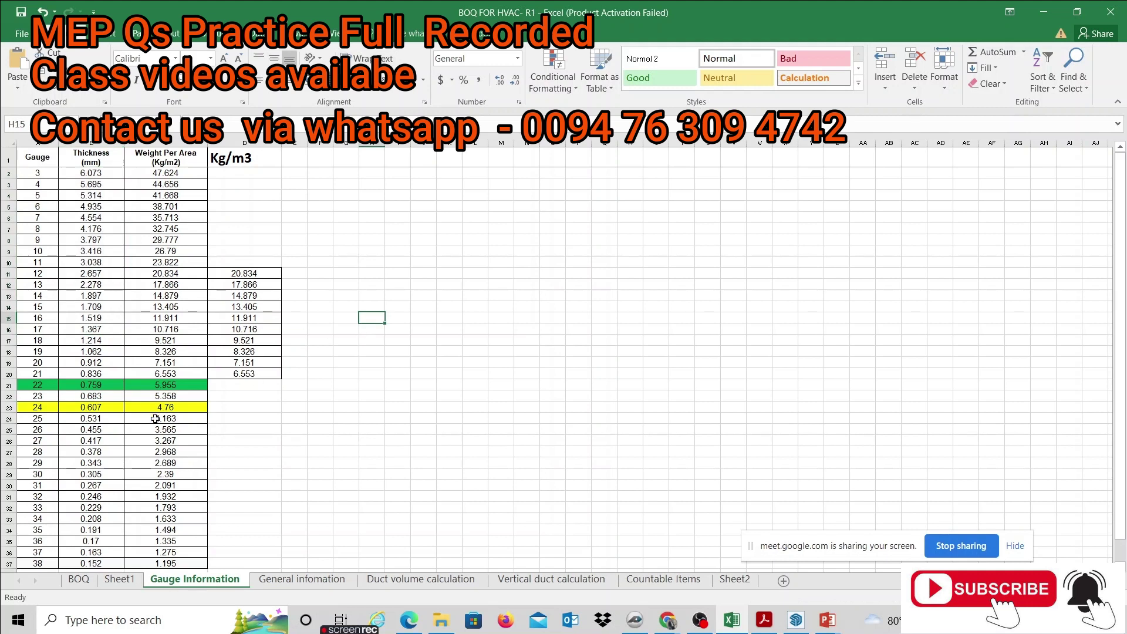
left_click_drag(26, 388, 90, 386)
left_click(94, 388)
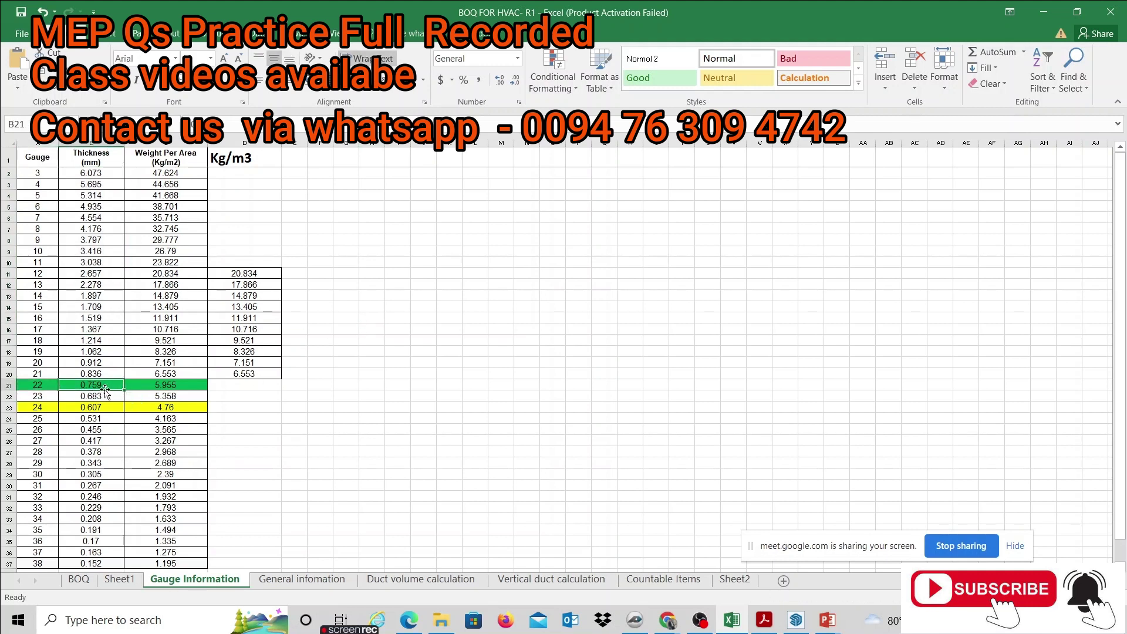
left_click(259, 398)
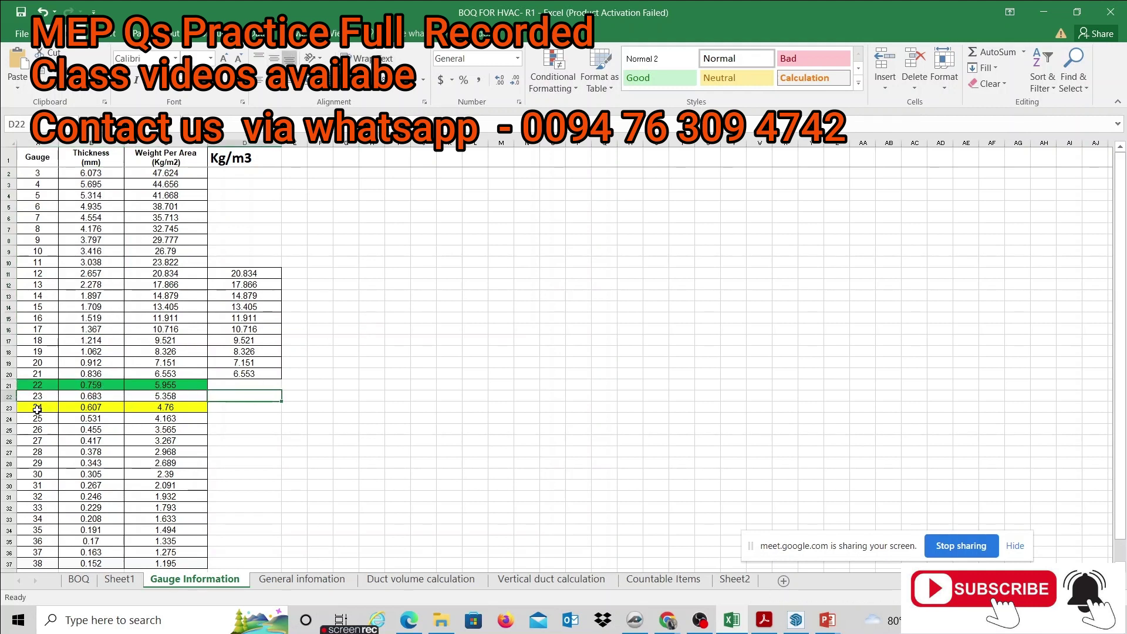
left_click(38, 407)
left_click(95, 407)
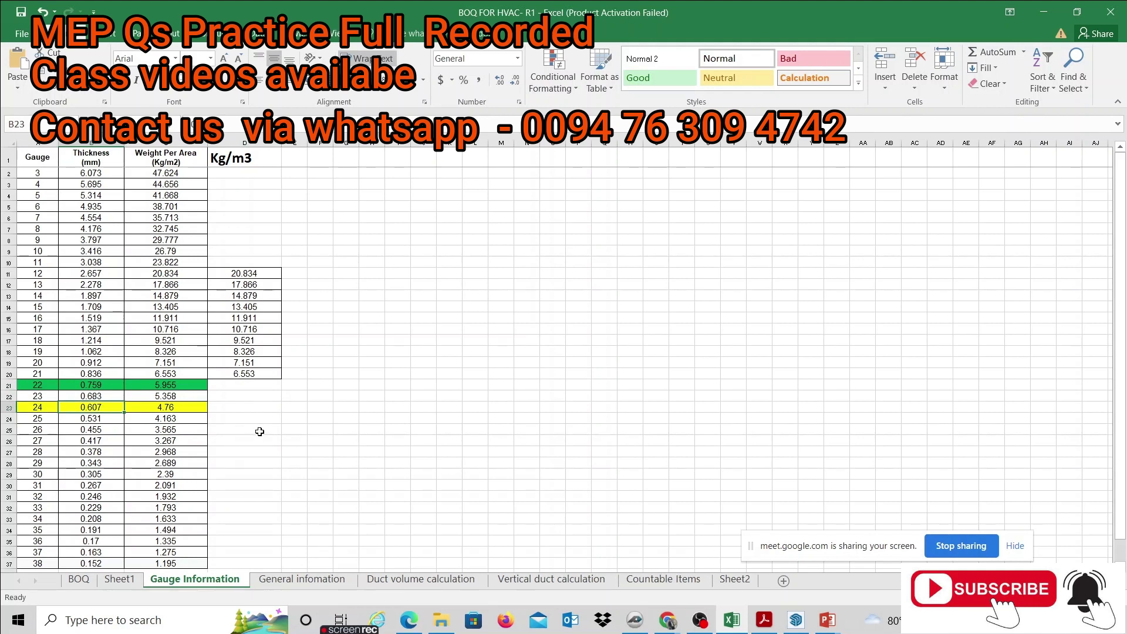
left_click(260, 432)
left_click(115, 387)
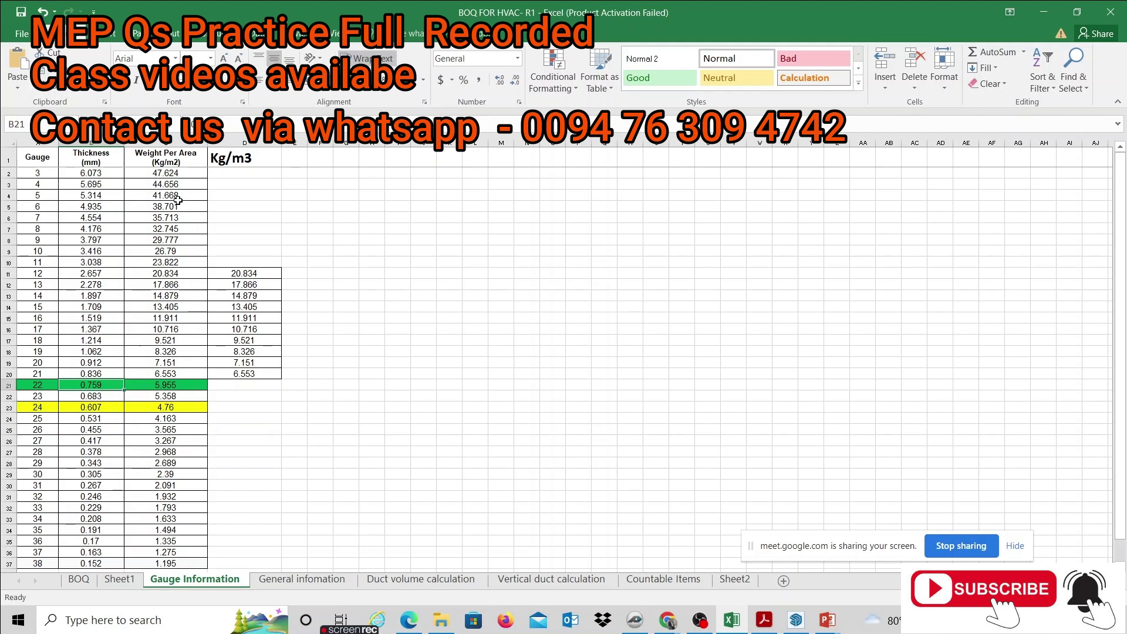
left_click(186, 155)
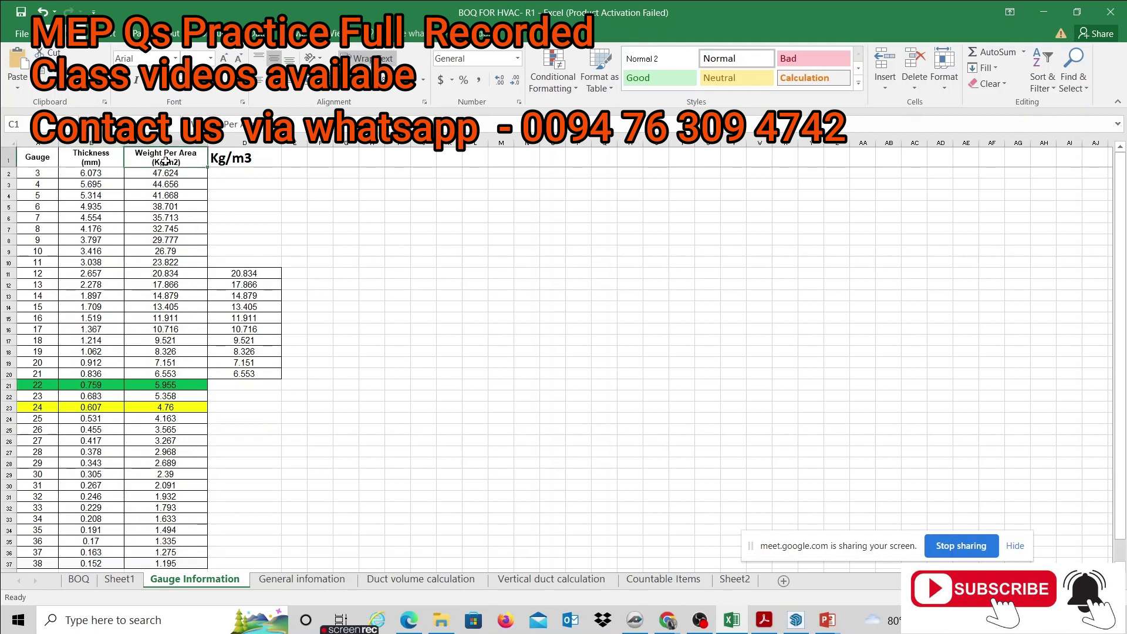
- Hide the Kg/m3 column and make the (Kg/m2) units in the Weight Per Area heading red
right_click(237, 139)
left_click(290, 333)
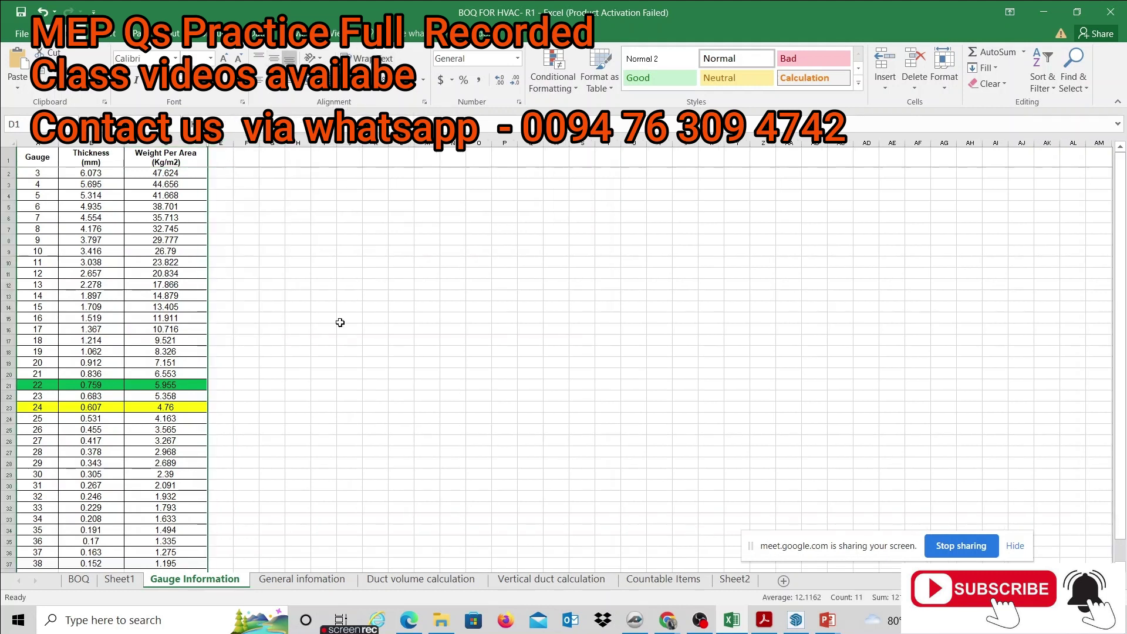
left_click(349, 329)
left_click(160, 155)
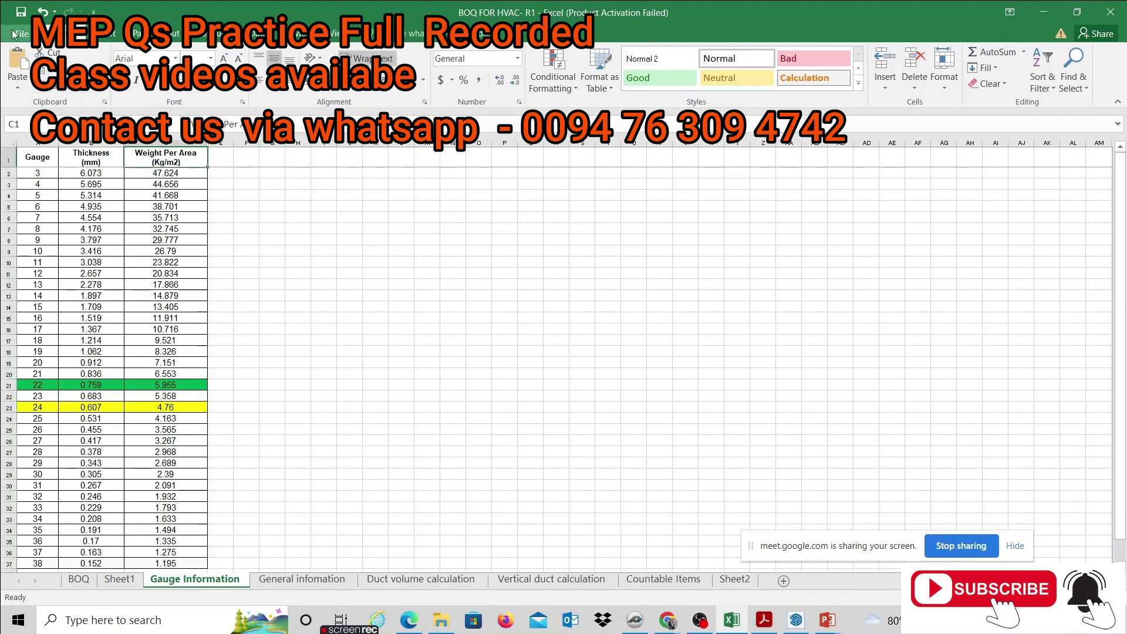
double_click(184, 160)
left_click_drag(187, 162, 150, 162)
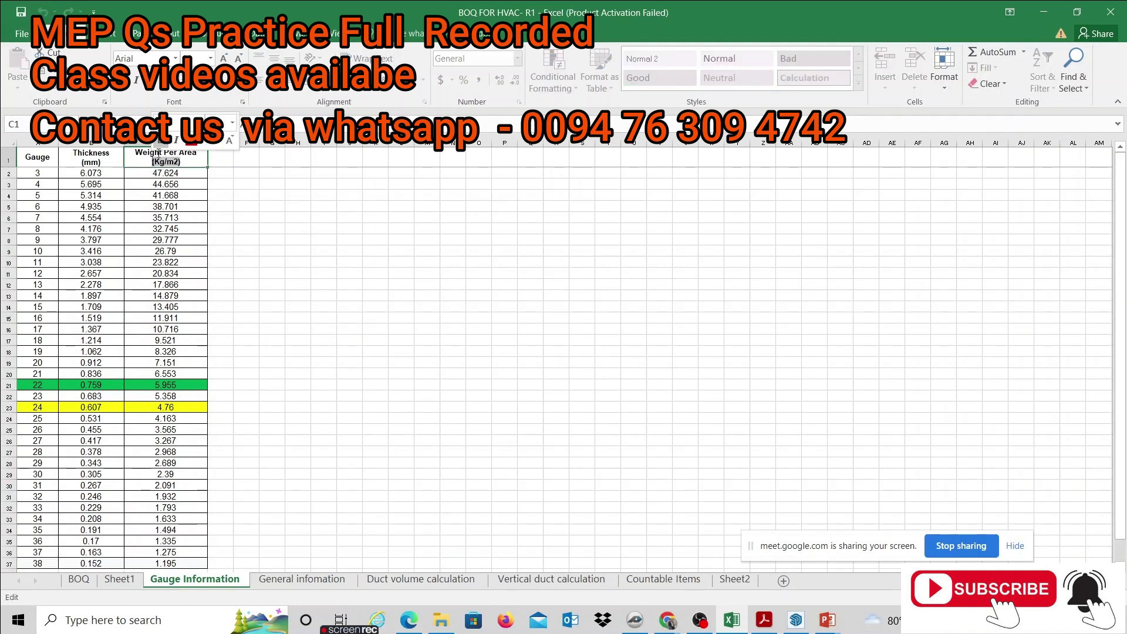
left_click(256, 214)
left_click(322, 216)
- Check the gauge 22 weight value, then move to the Duct volume calculation sheet
left_click(43, 384)
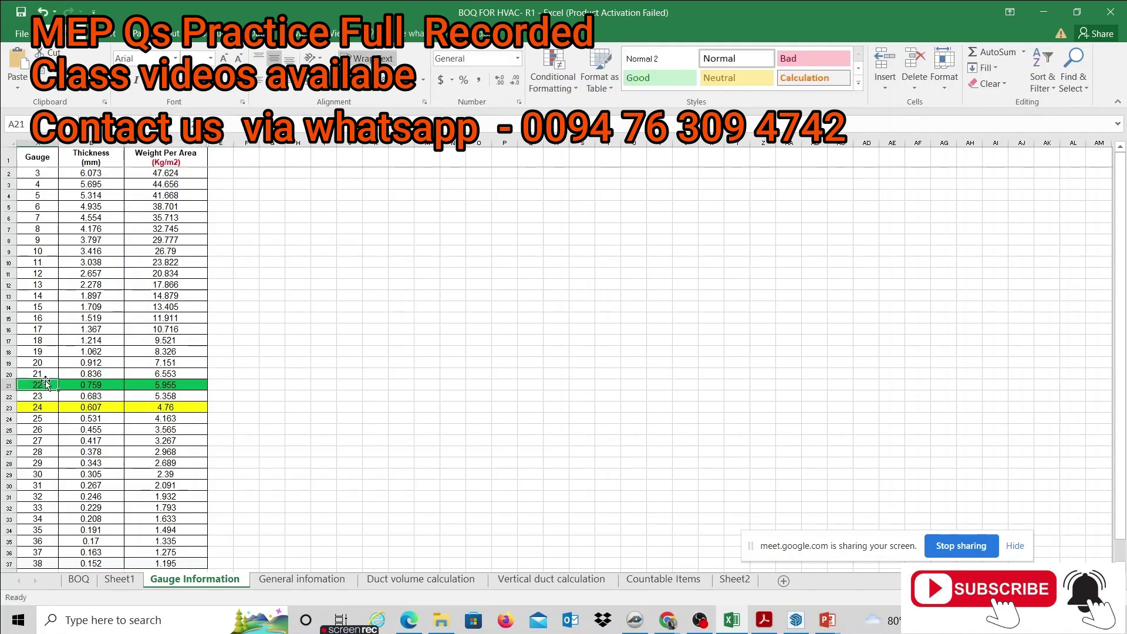
left_click(188, 387)
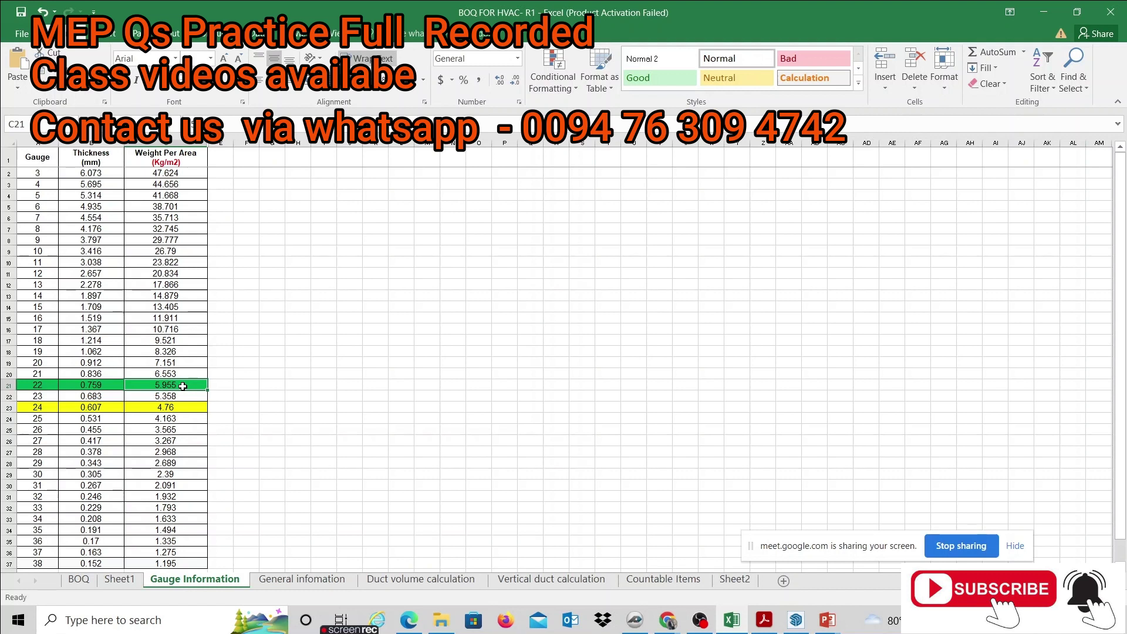
left_click(312, 578)
left_click(201, 579)
left_click(438, 580)
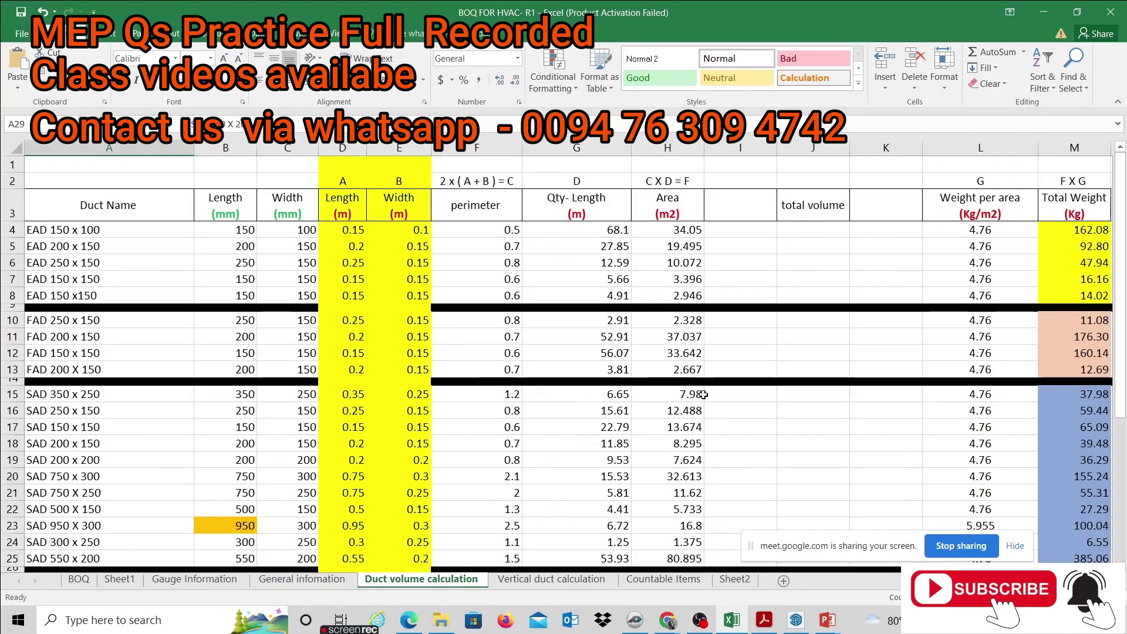
- Hide the empty columns I to K beside the Area column
left_click_drag(892, 147, 757, 145)
right_click(758, 145)
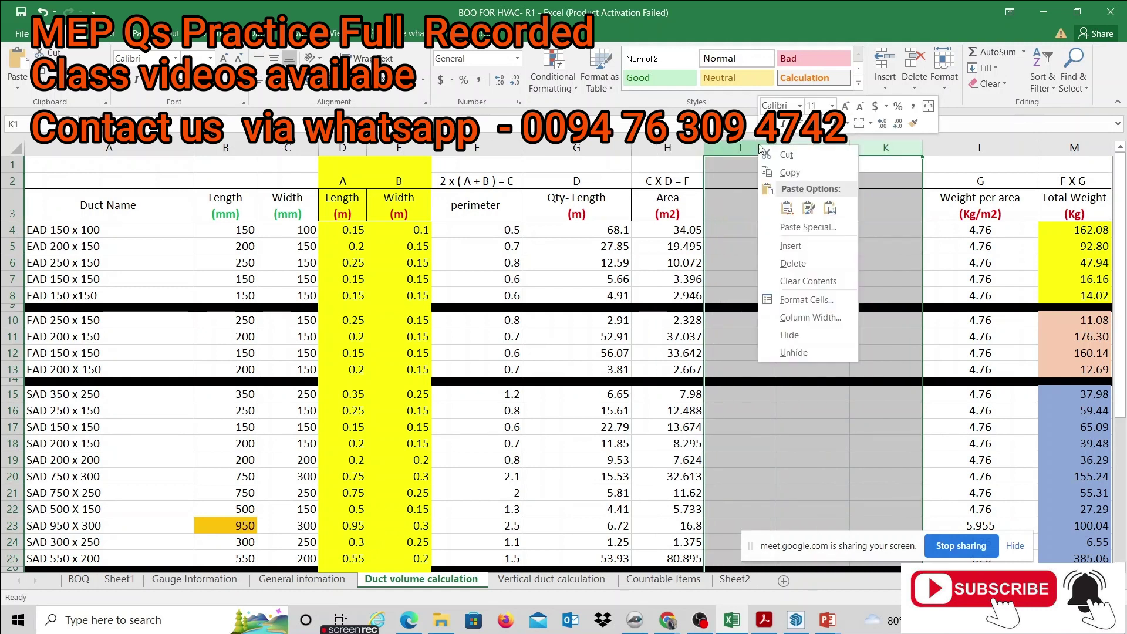
left_click(818, 332)
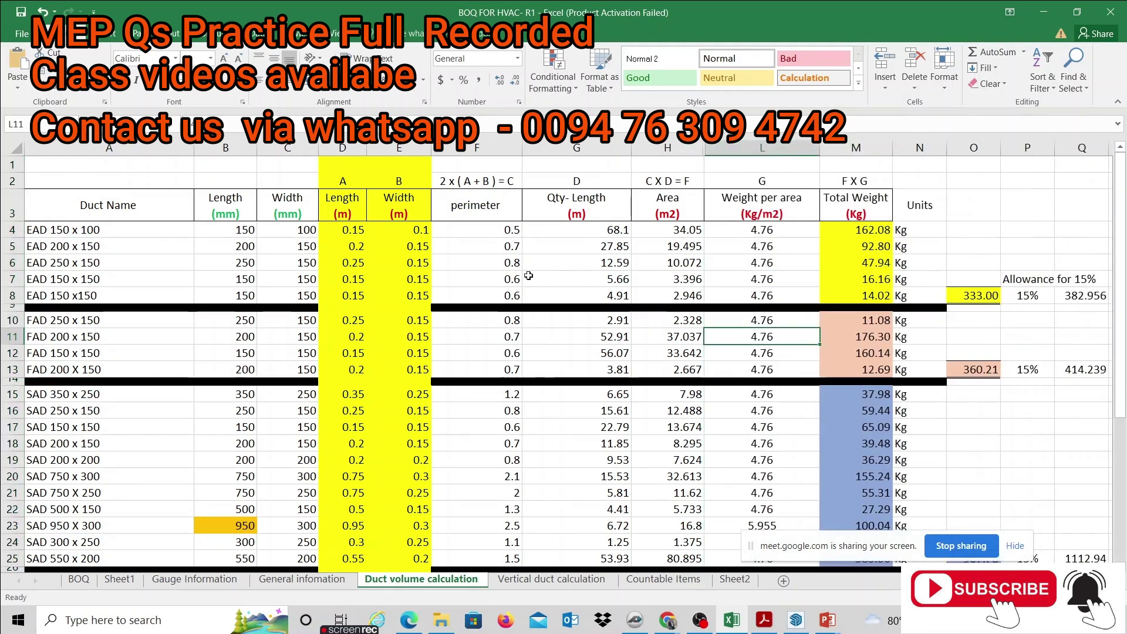
left_click(499, 280)
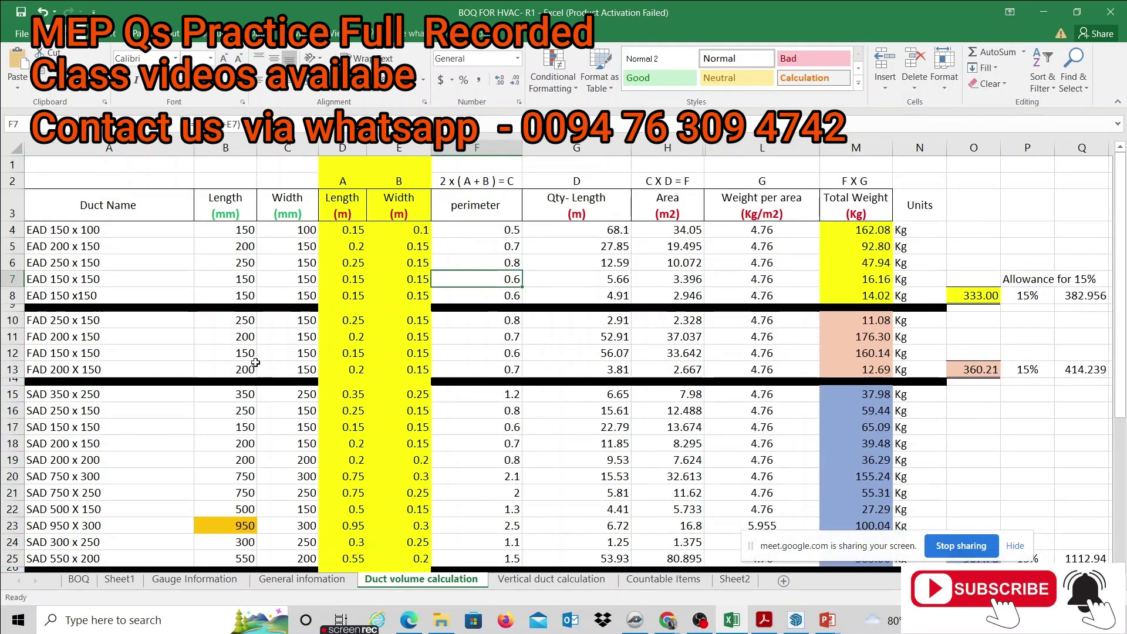
- Review the first duct name in A4 and its 150 mm length in B4
left_click(87, 234)
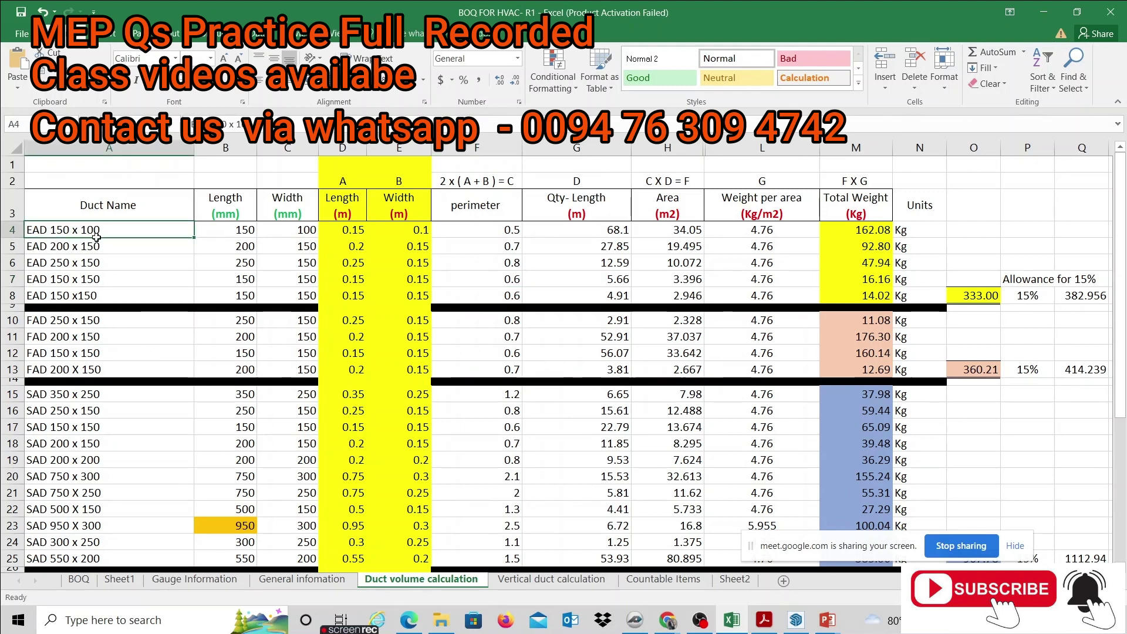
key("Down")
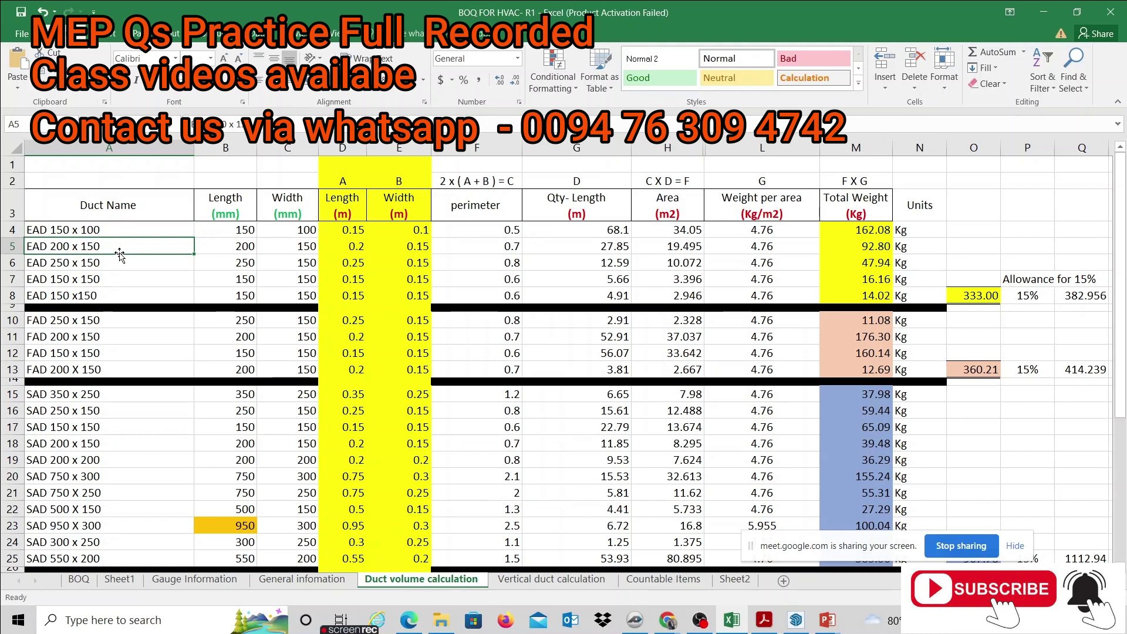
left_click(97, 231)
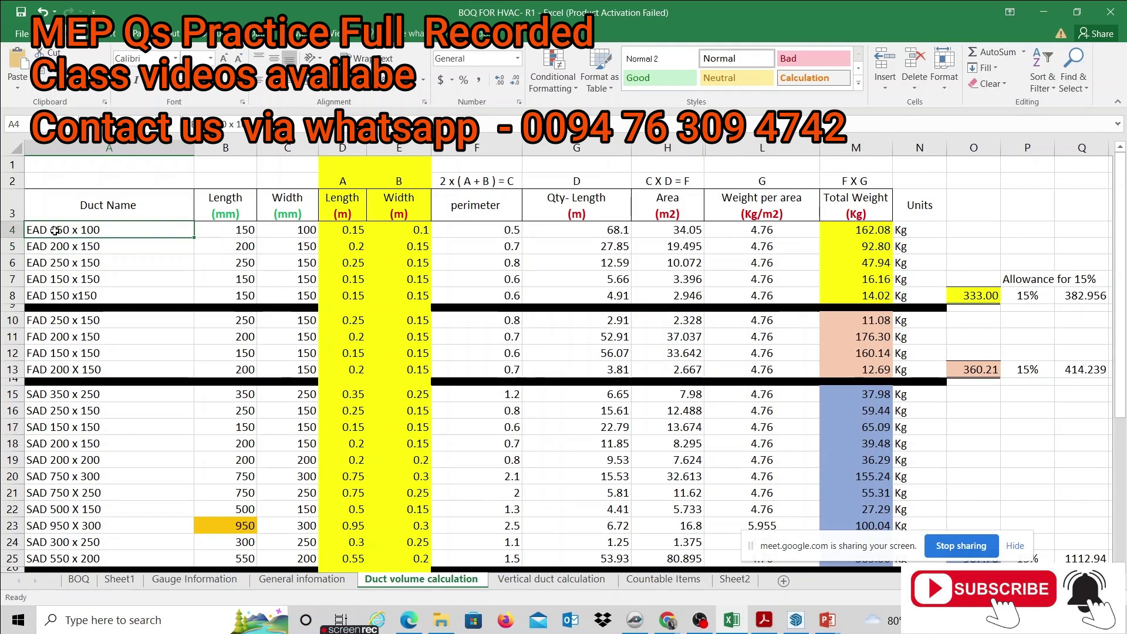
key("F2")
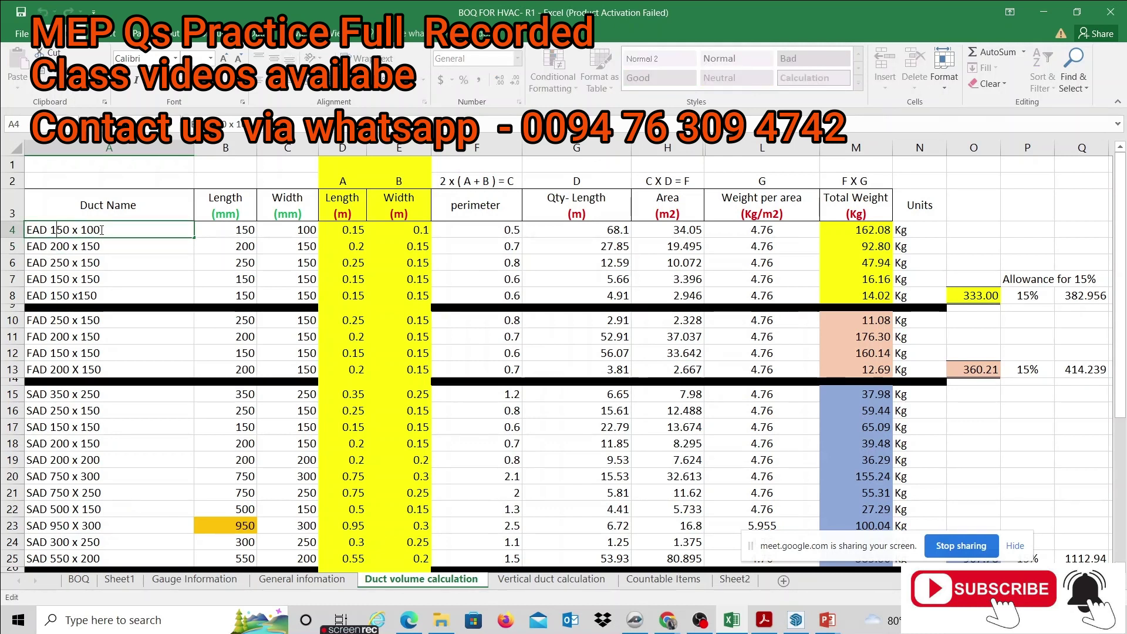
double_click(103, 230)
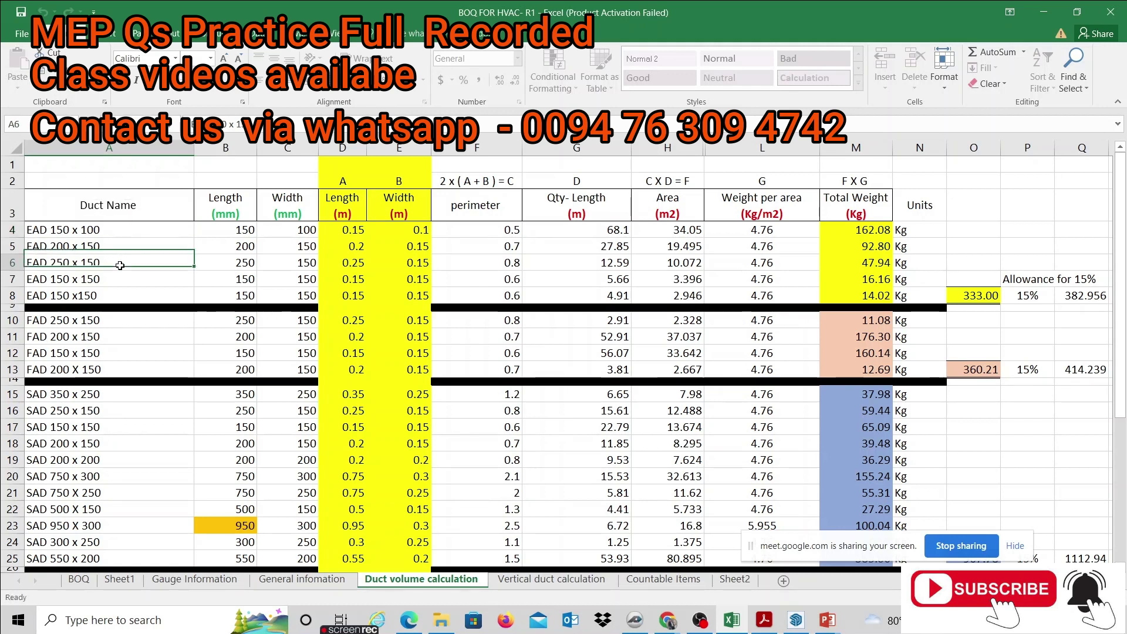
key("Return")
key("Return")
left_click(76, 231)
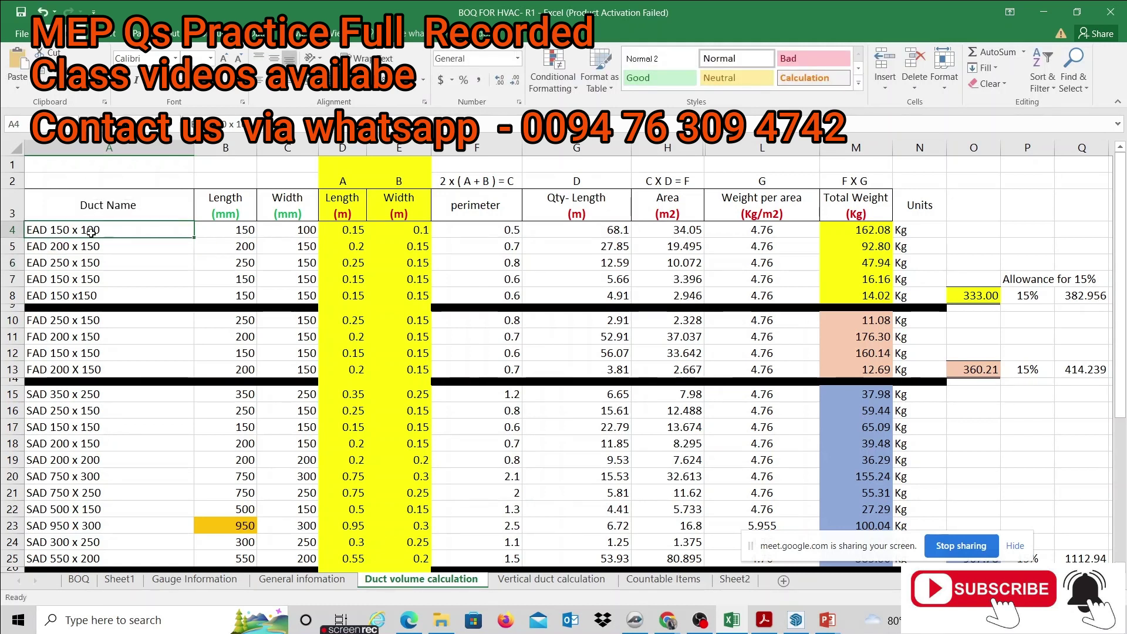
left_click(247, 231)
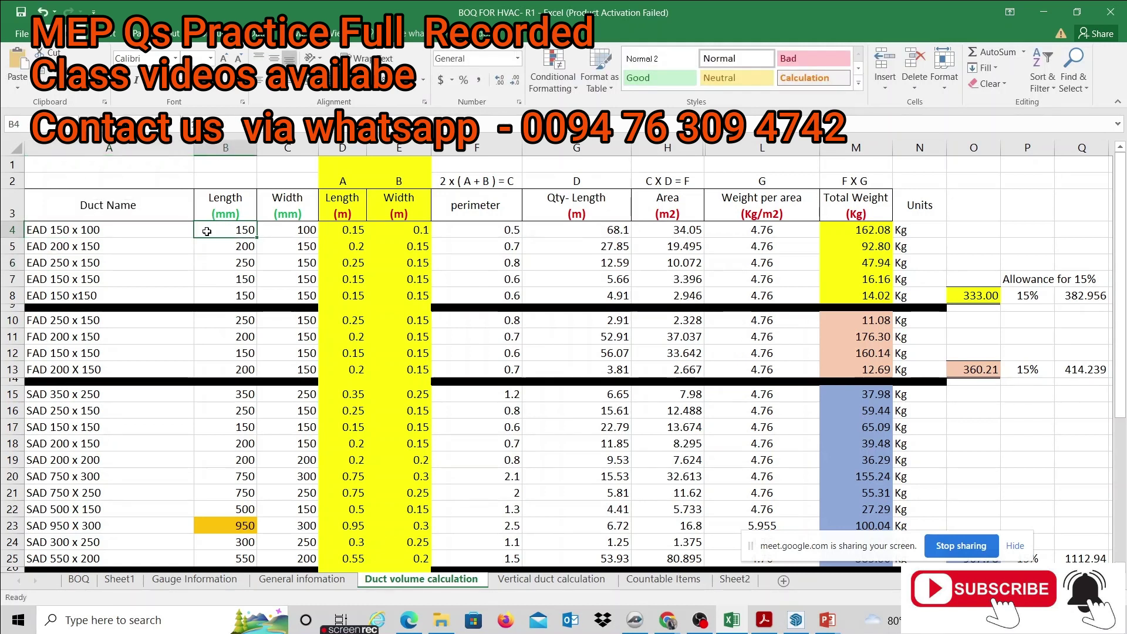
double_click(104, 229)
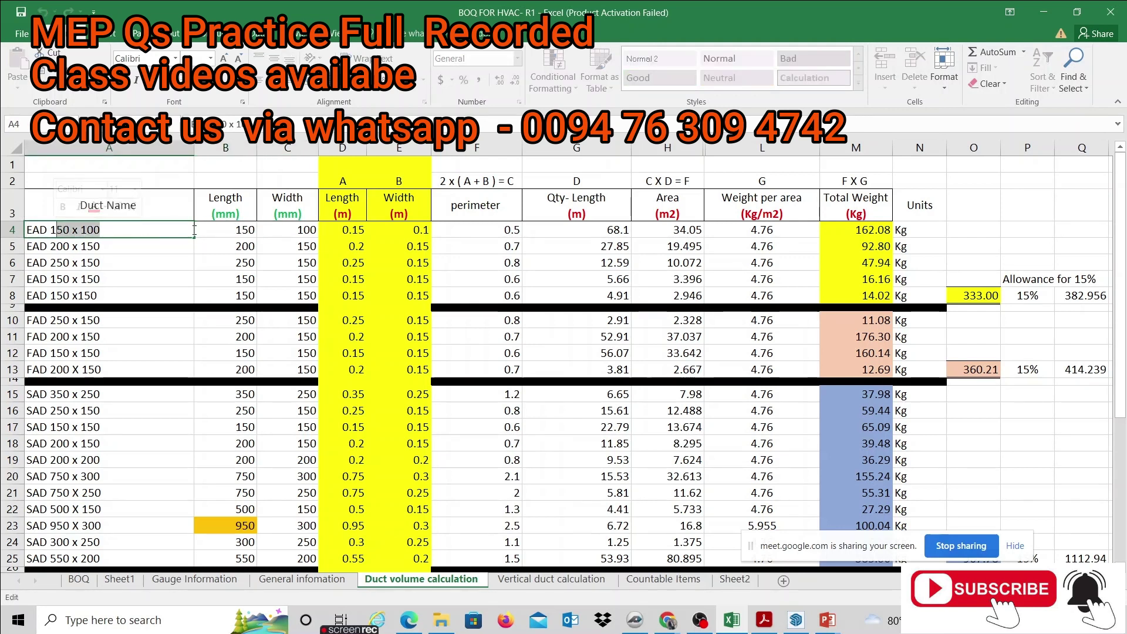
left_click(215, 232)
- Check the width and Length (m) headings, the 0.1 m width, and the perimeter formula
left_click(292, 230)
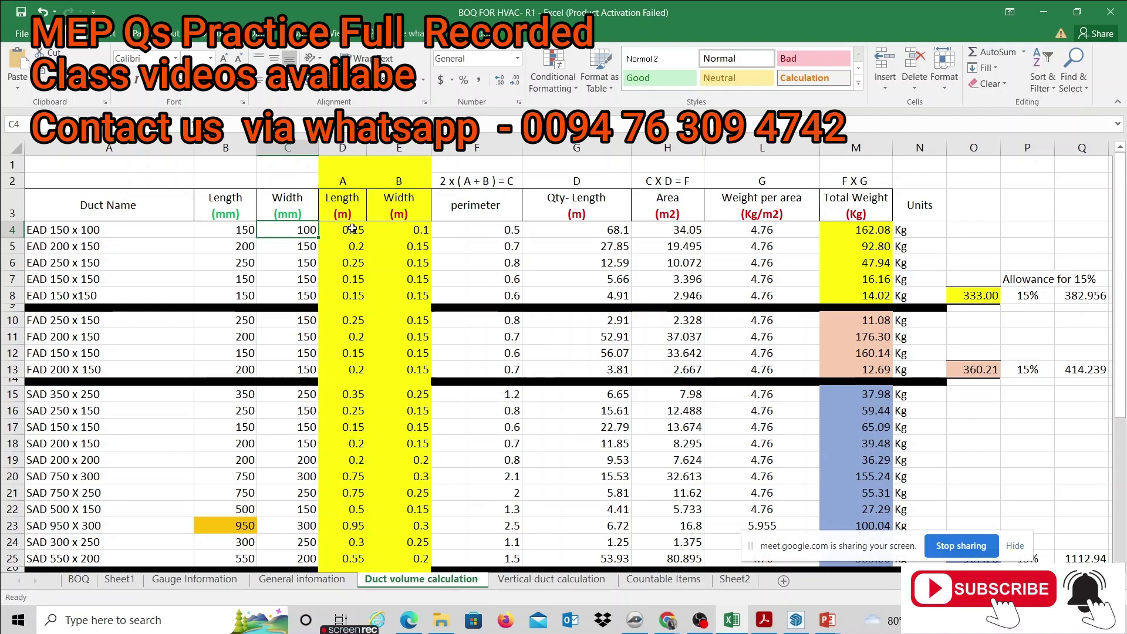
left_click(286, 216)
double_click(286, 216)
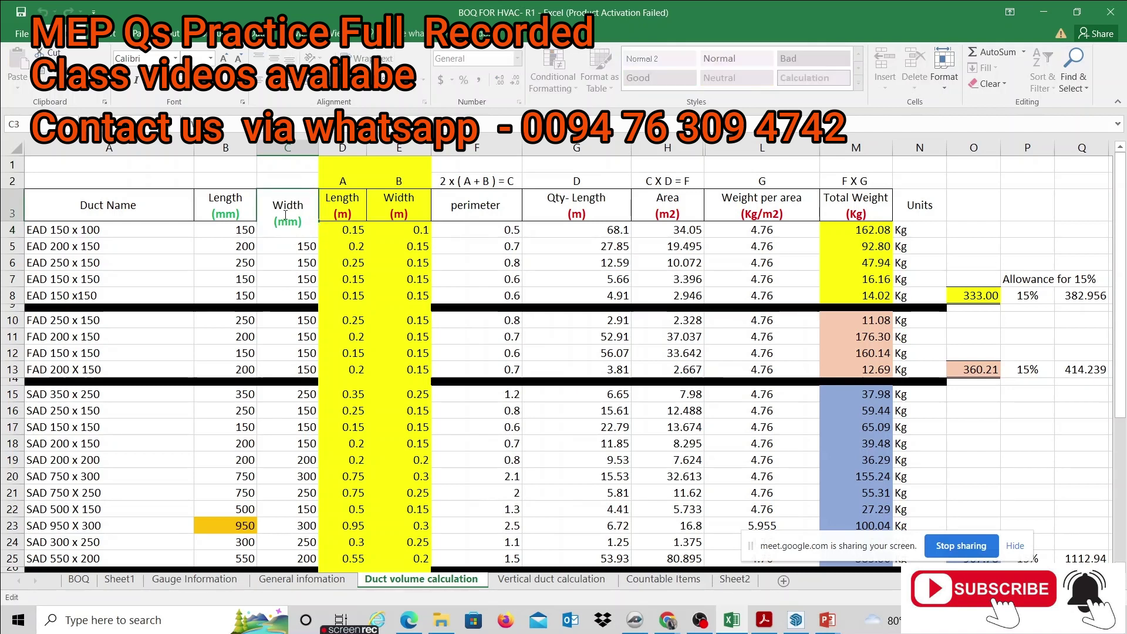
left_click(352, 259)
double_click(352, 217)
key("Return")
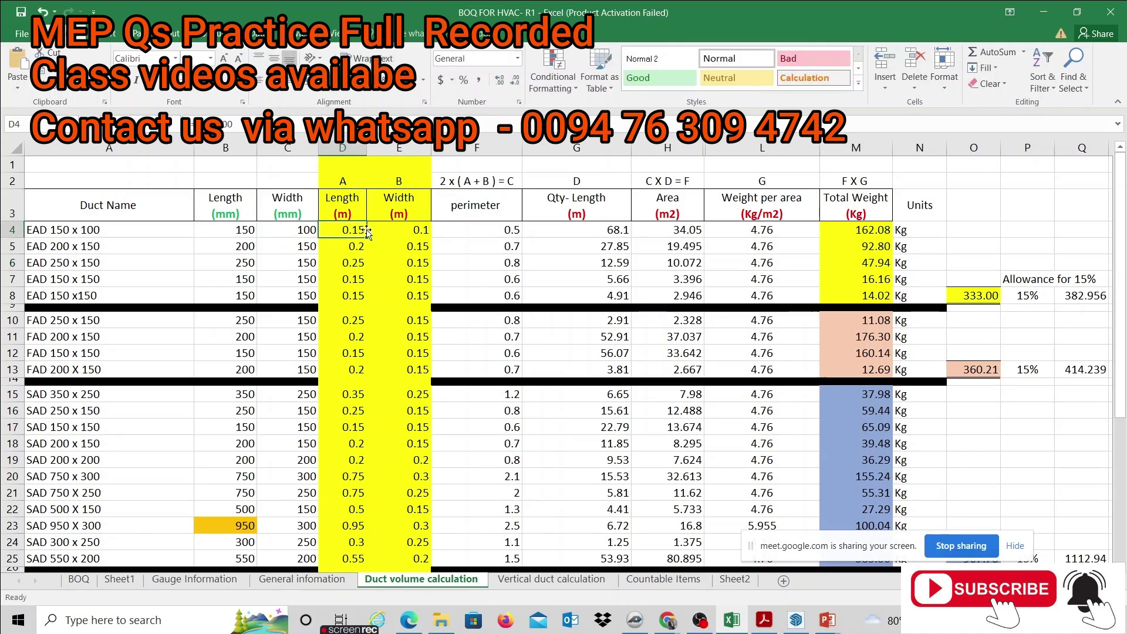
left_click(414, 229)
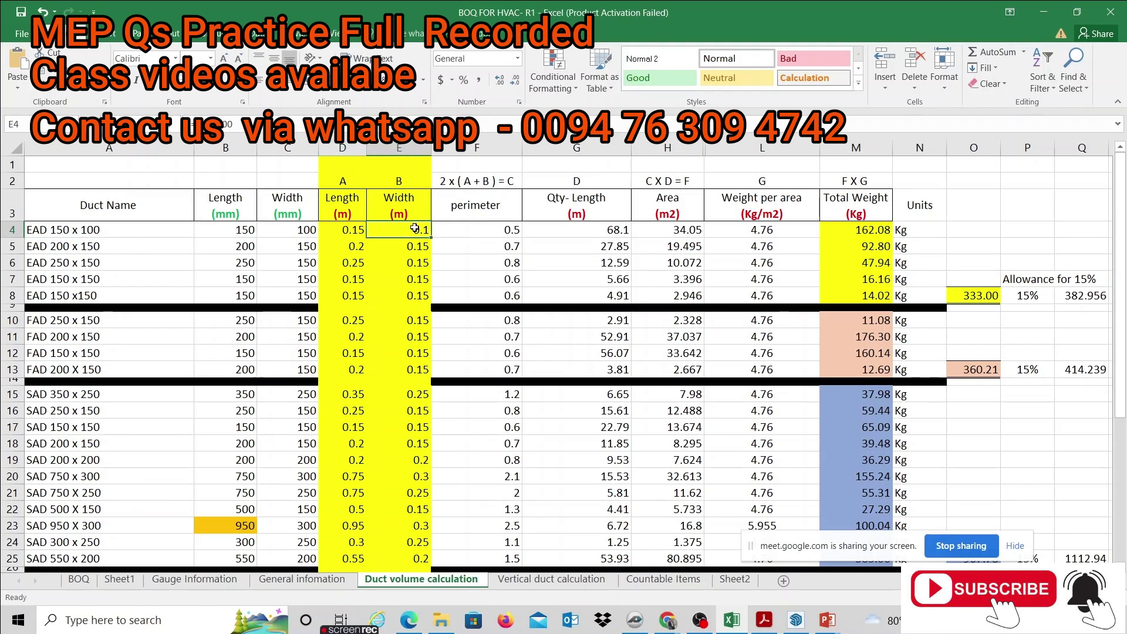
left_click(453, 272)
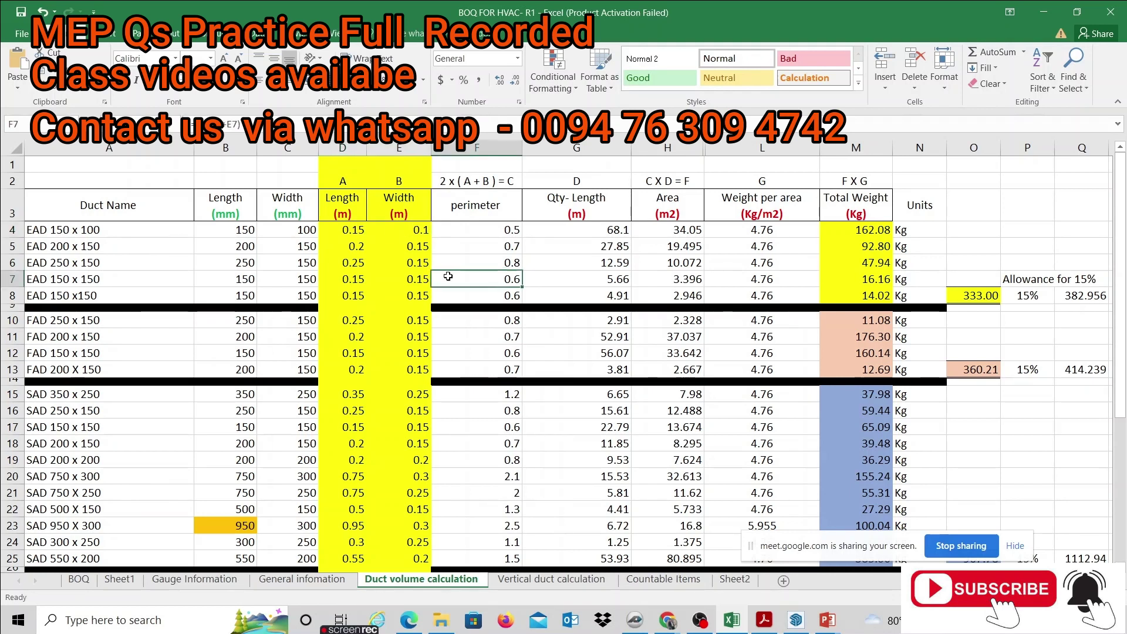
left_click(462, 209)
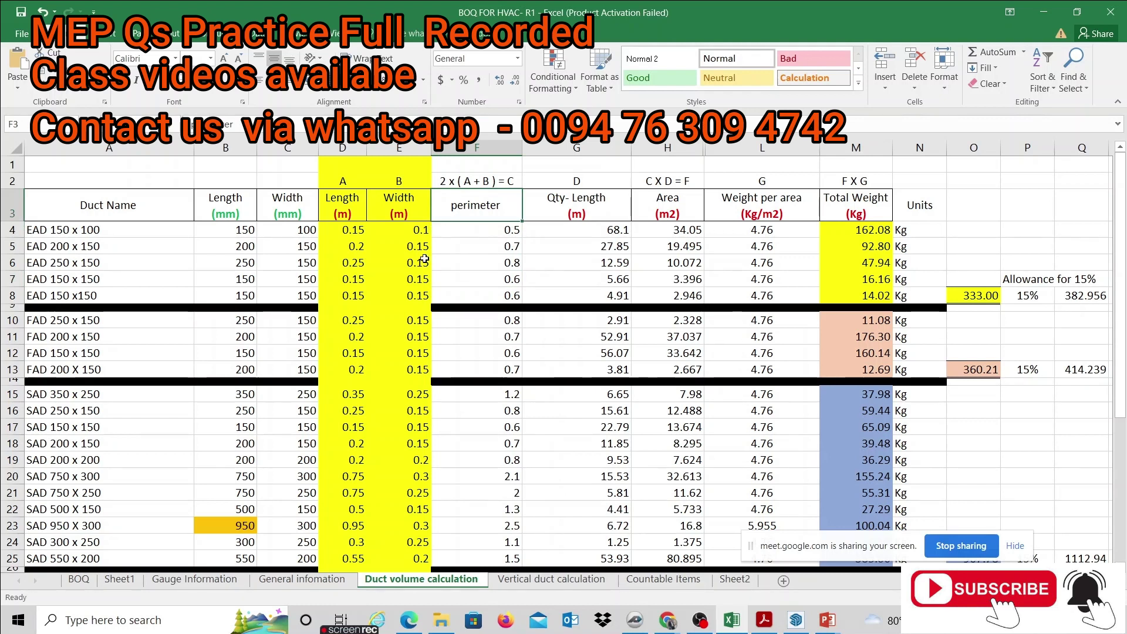
- On Sheet2, check the 500 and 200 dimension labels and nudge the blue square left
left_click(735, 579)
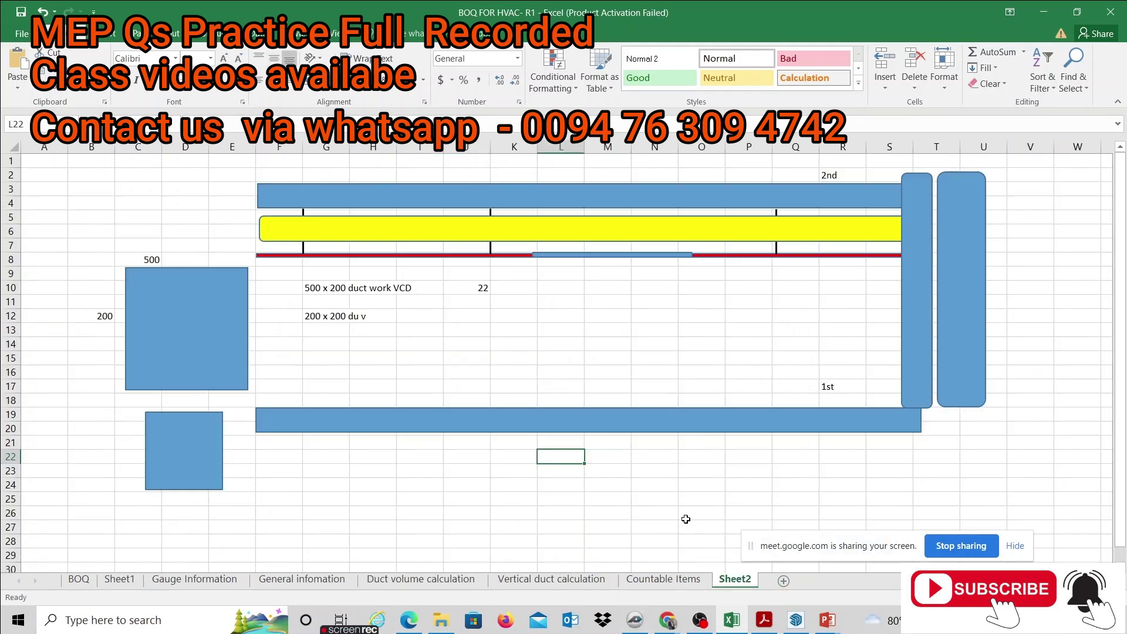
left_click(155, 262)
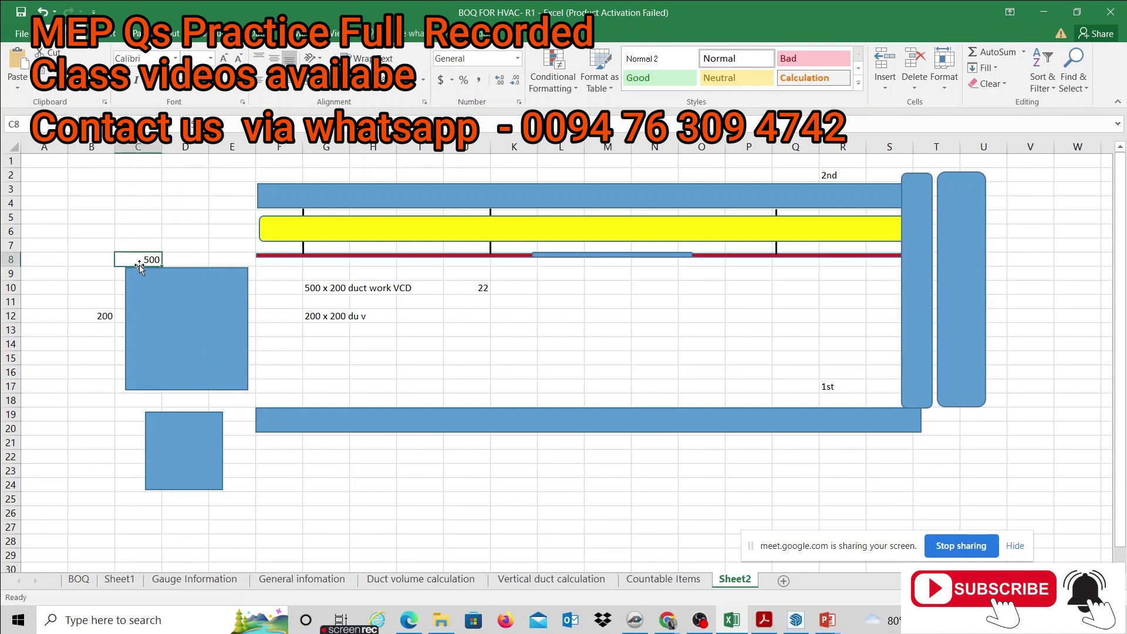
left_click(96, 311)
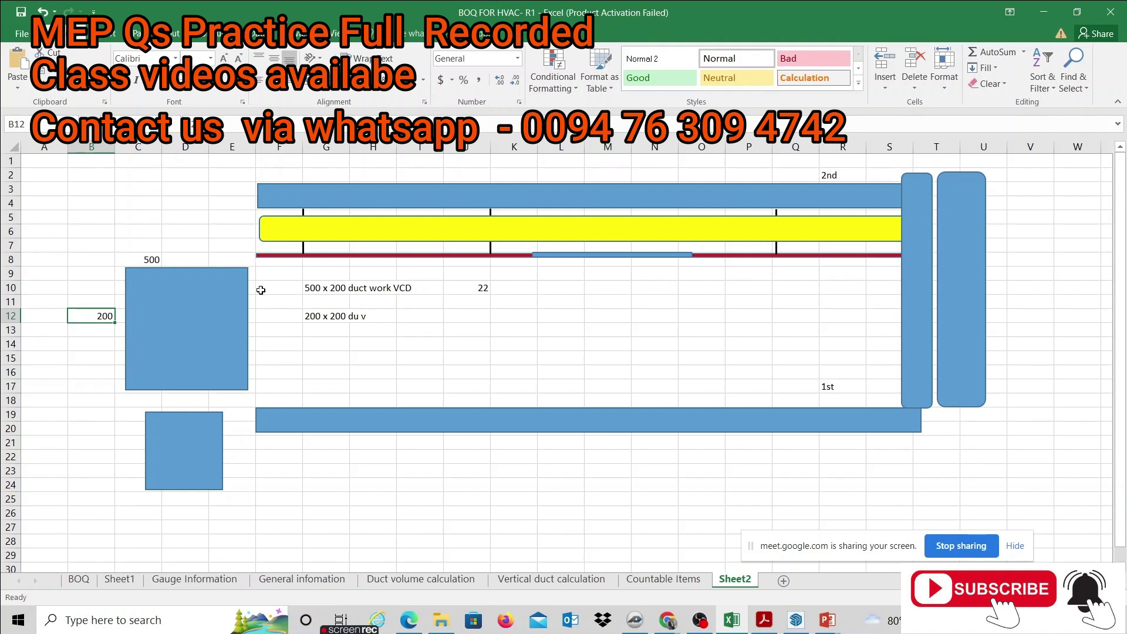
left_click_drag(238, 338, 411, 522)
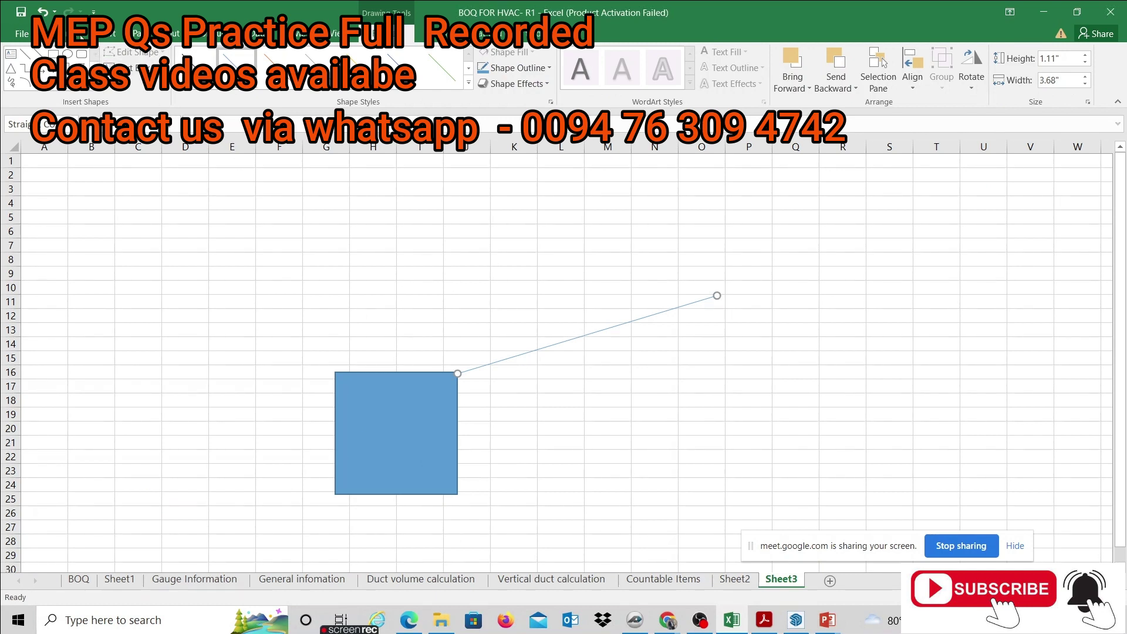
left_click(88, 34)
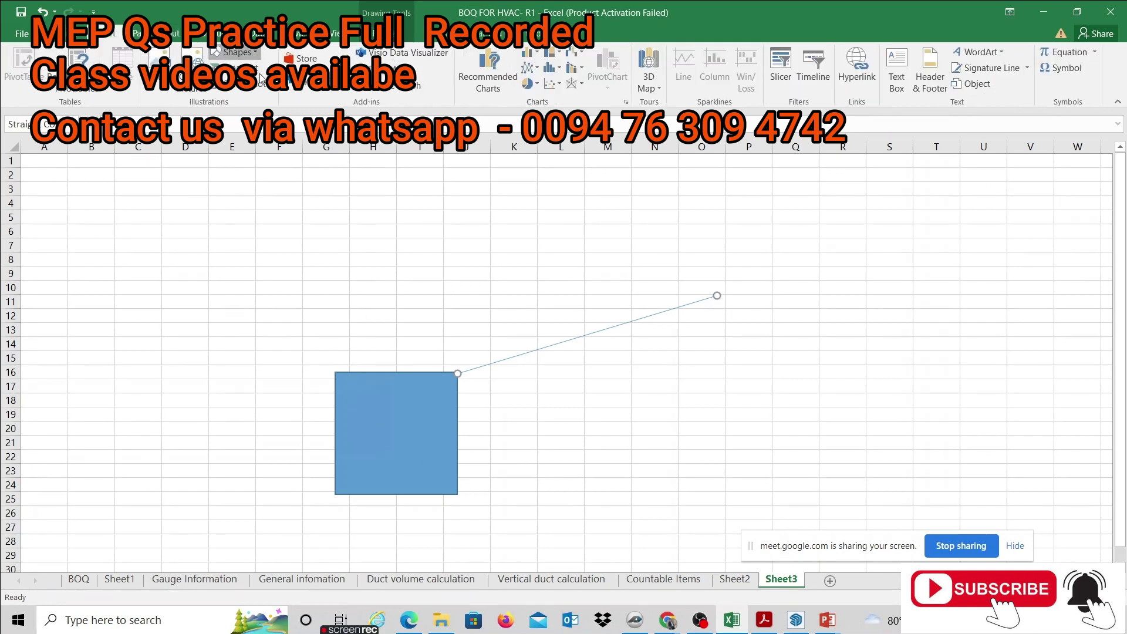
left_click(234, 52)
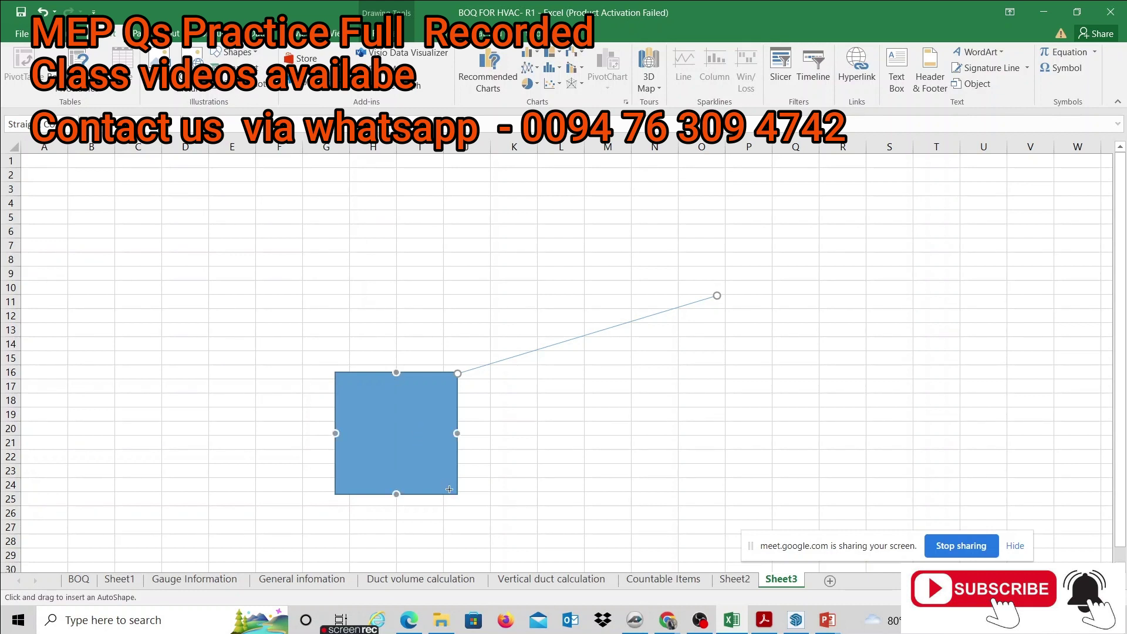
mouse_move(462, 496)
left_mouse_down()
mouse_move(747, 395)
mouse_move(742, 374)
left_mouse_up()
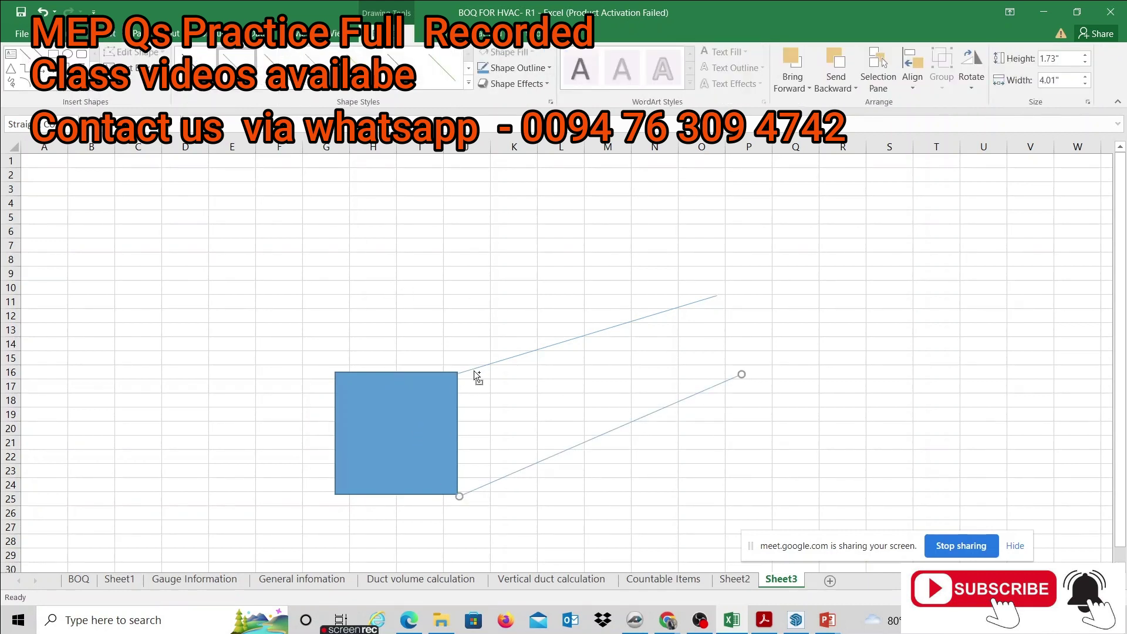
left_click_drag(474, 371, 351, 368)
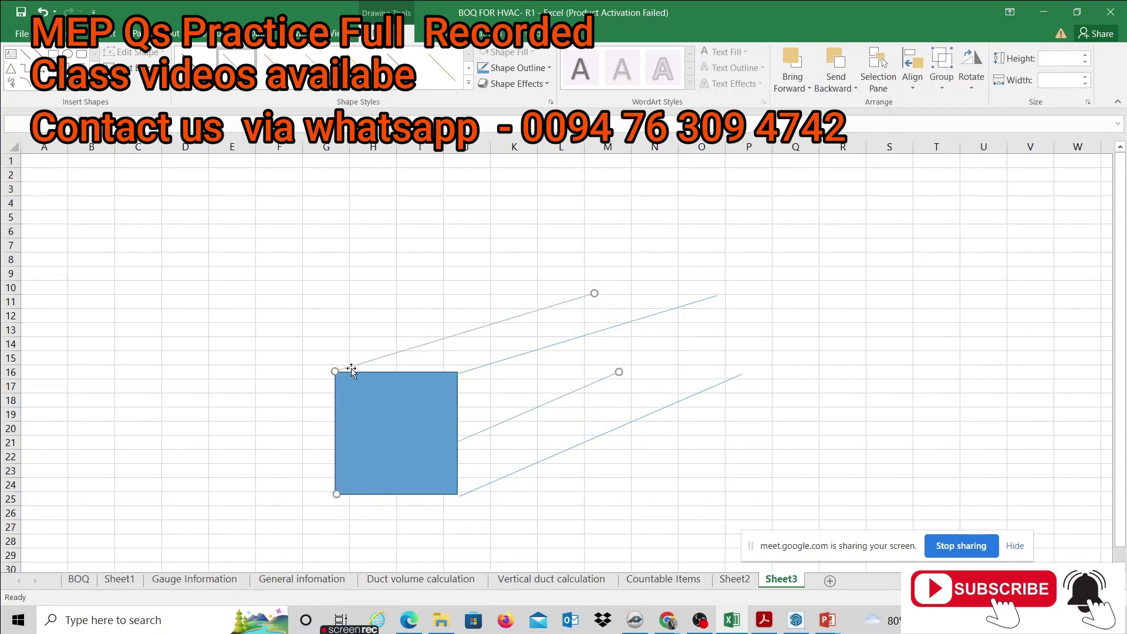
left_click(648, 519)
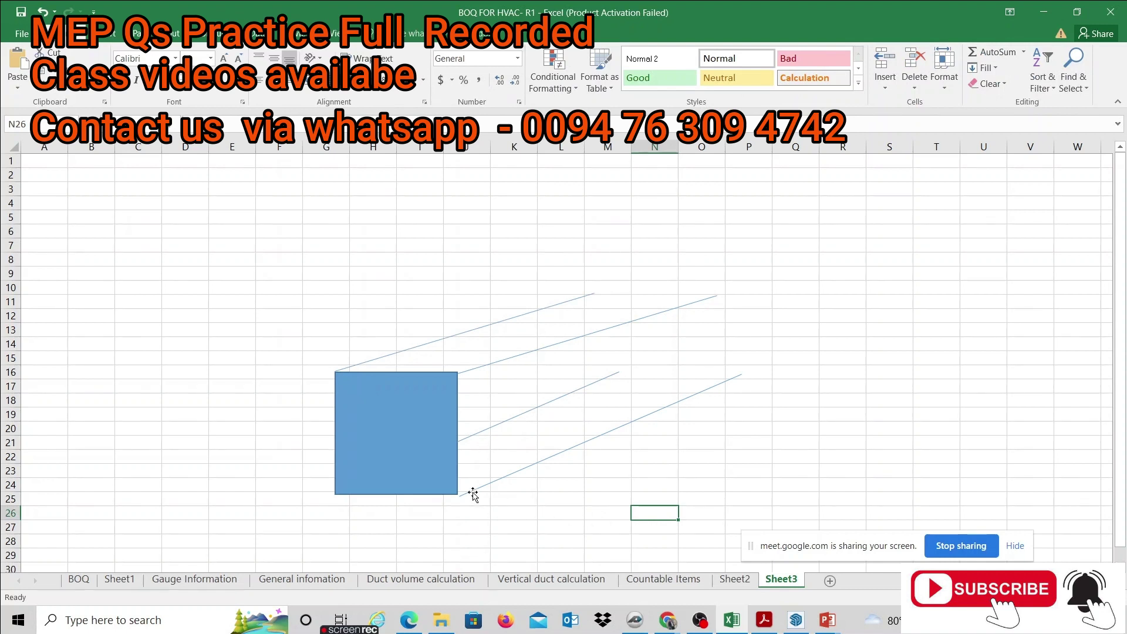
left_click(410, 407)
left_click(292, 429)
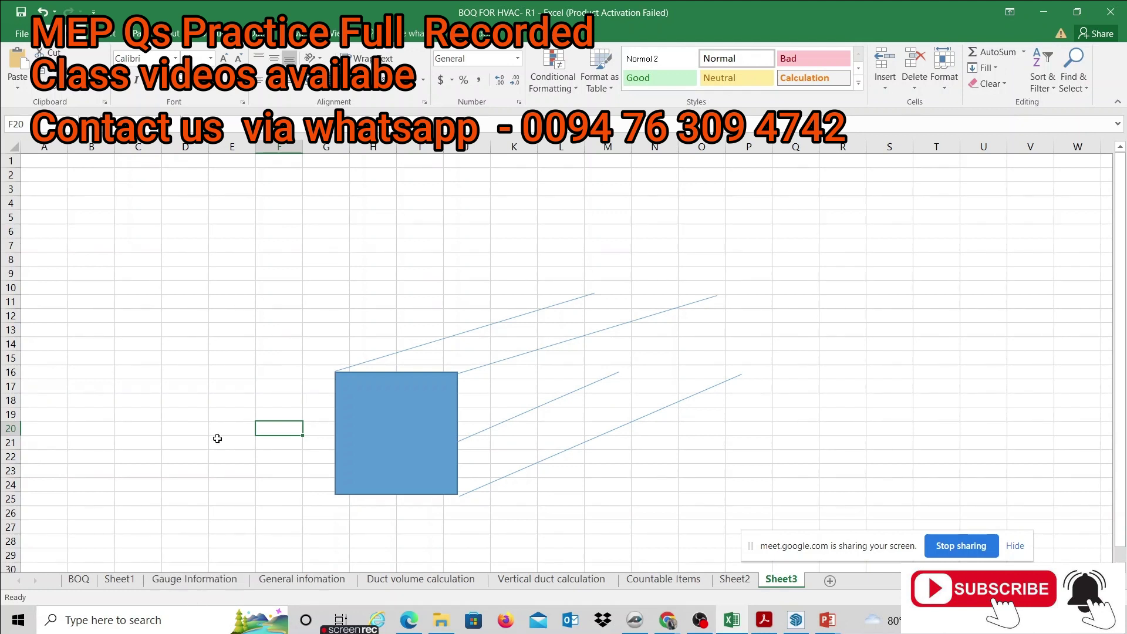
- Go to the Duct volume calculation sheet and inspect the EAD 200 x 150 perimeter in F4
left_click(421, 579)
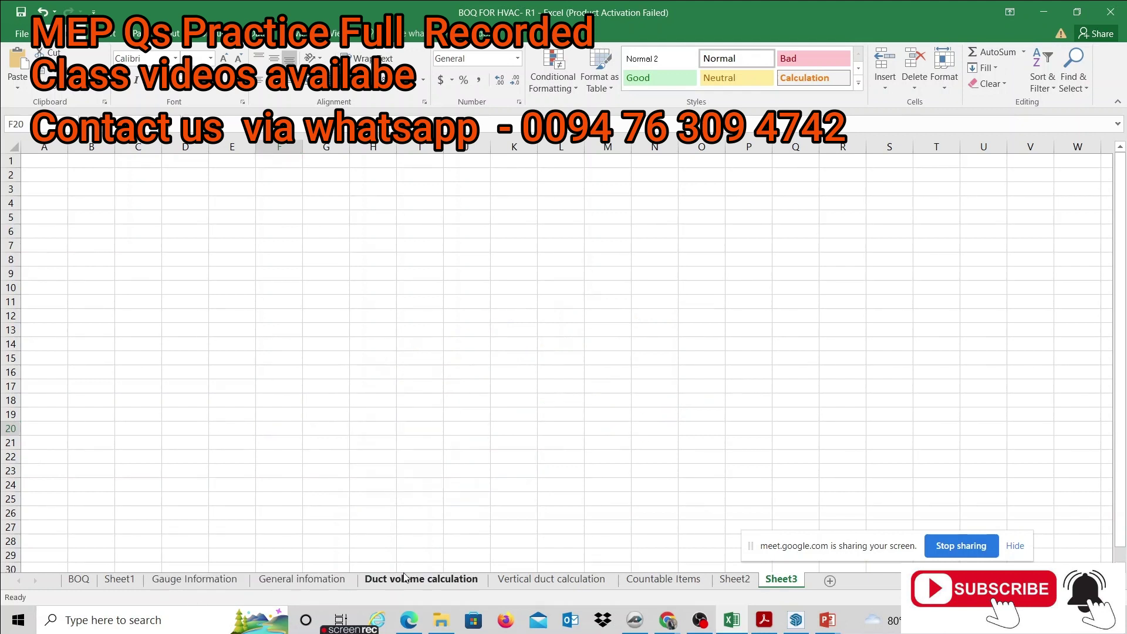
left_click(462, 407)
left_click(494, 243)
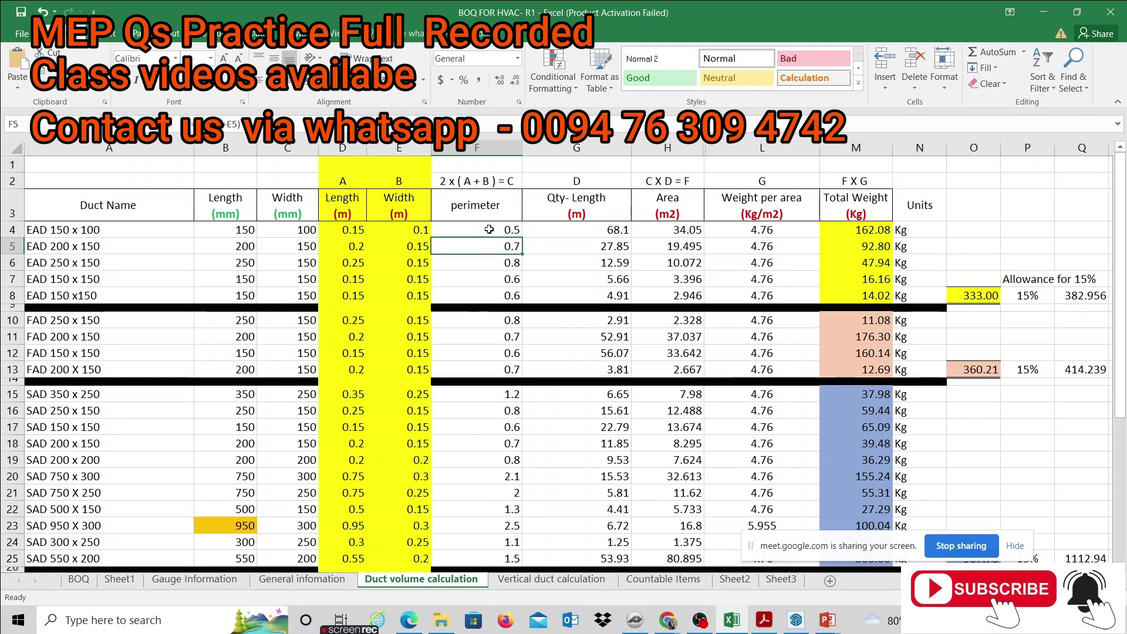
left_click(489, 229)
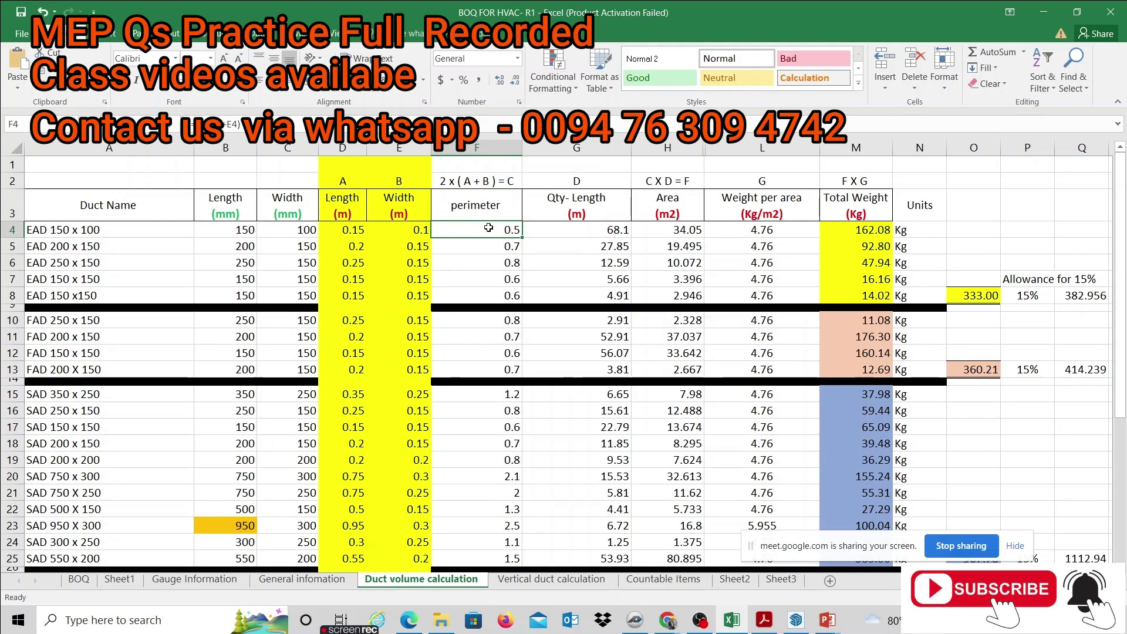
key("Right")
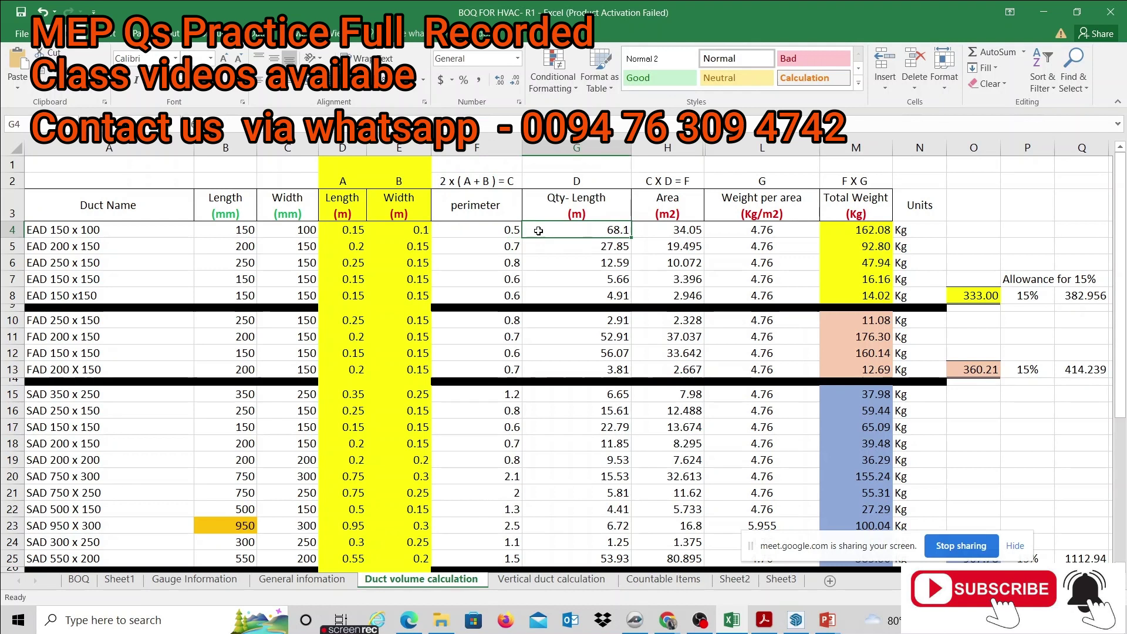
left_click(495, 233)
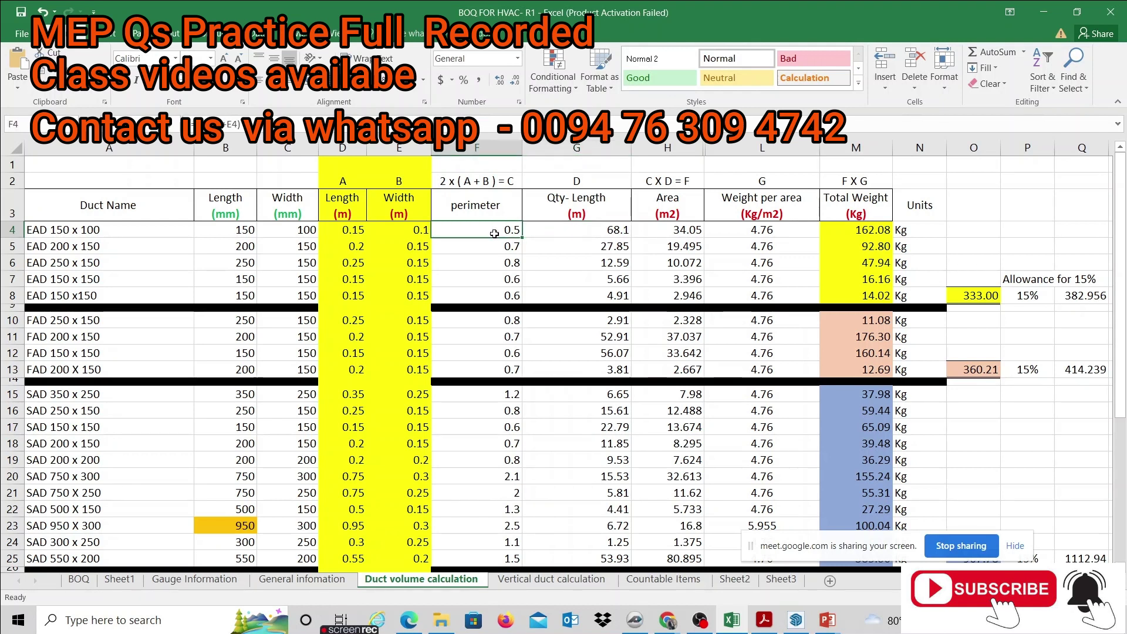
- Review the perimeter column heading and its 2 x (A + B) = C label
left_click(503, 209)
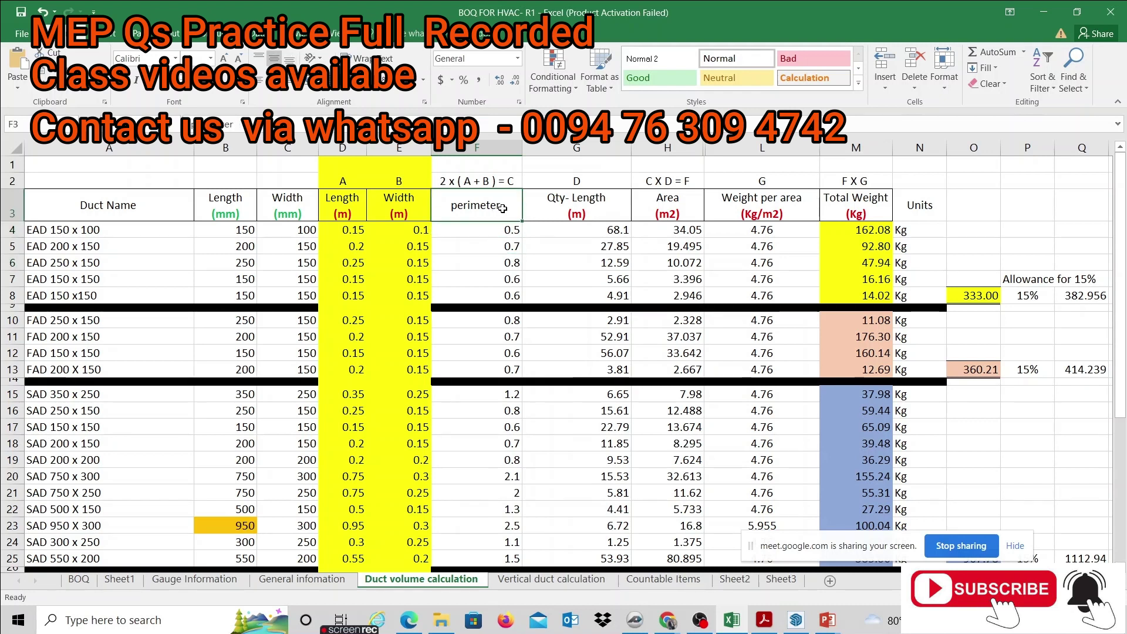
double_click(503, 209)
left_click_drag(503, 209, 454, 206)
left_click(456, 246)
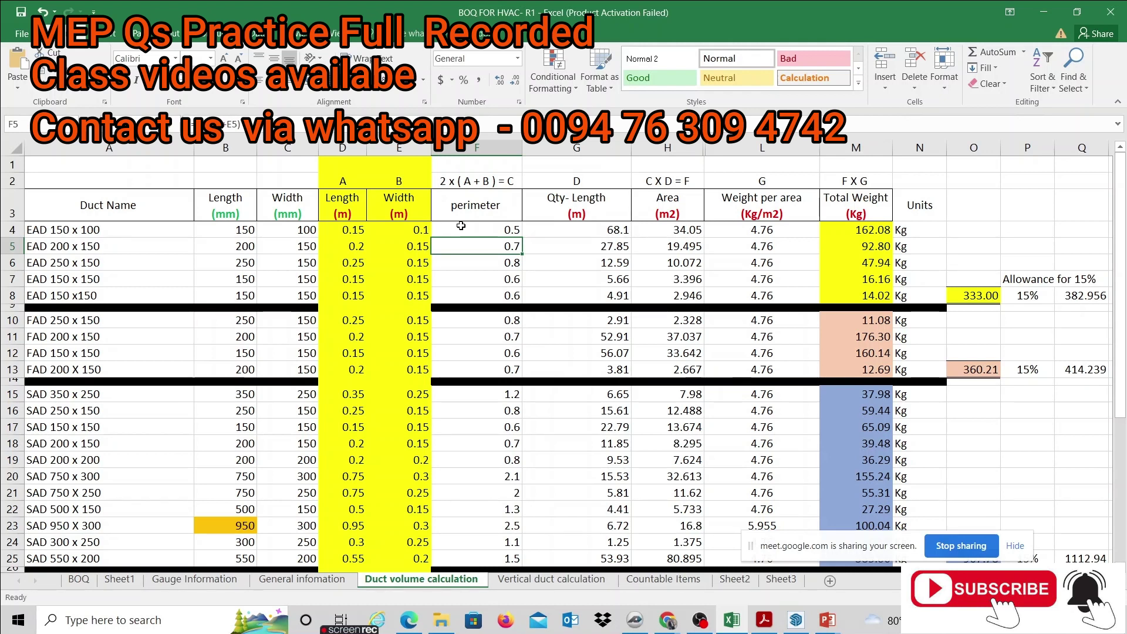
left_click(457, 181)
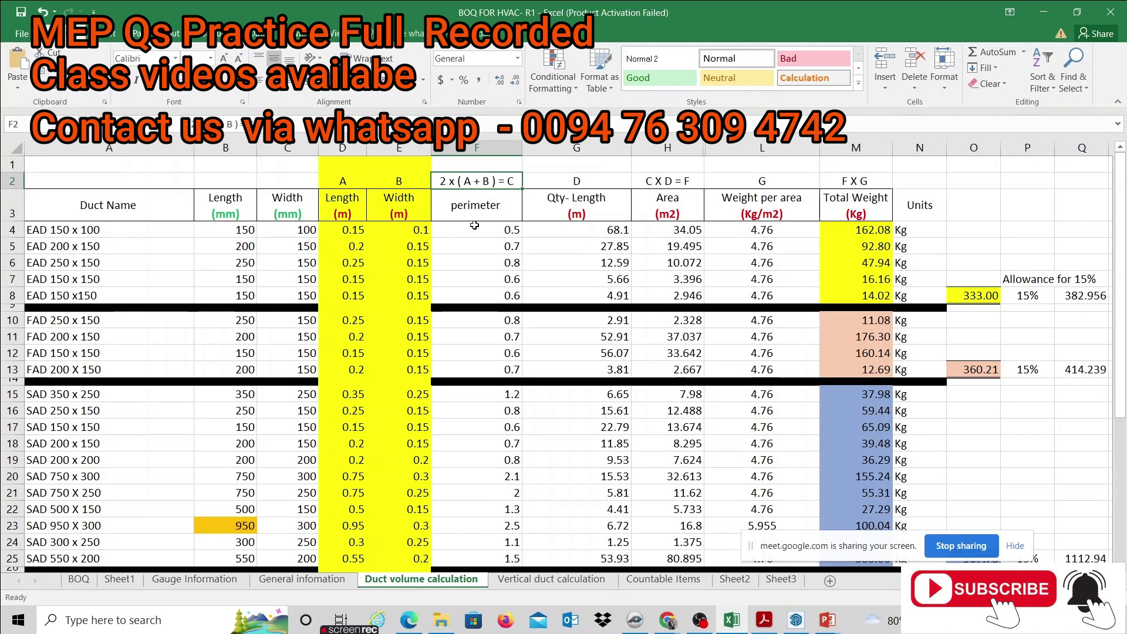
left_click(470, 206)
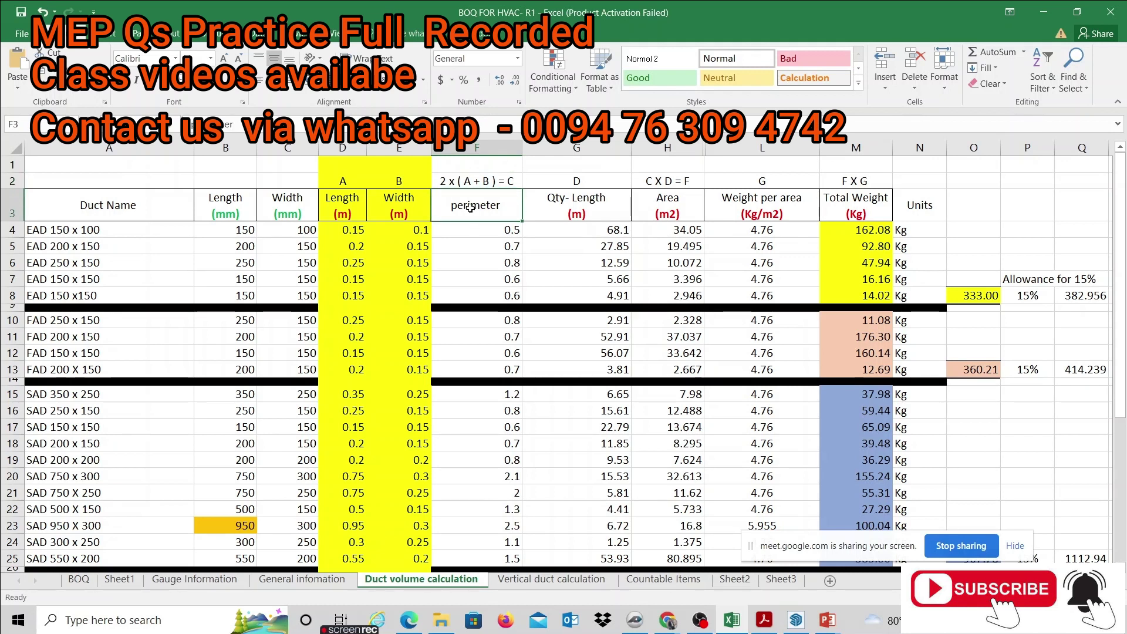
left_click(475, 229)
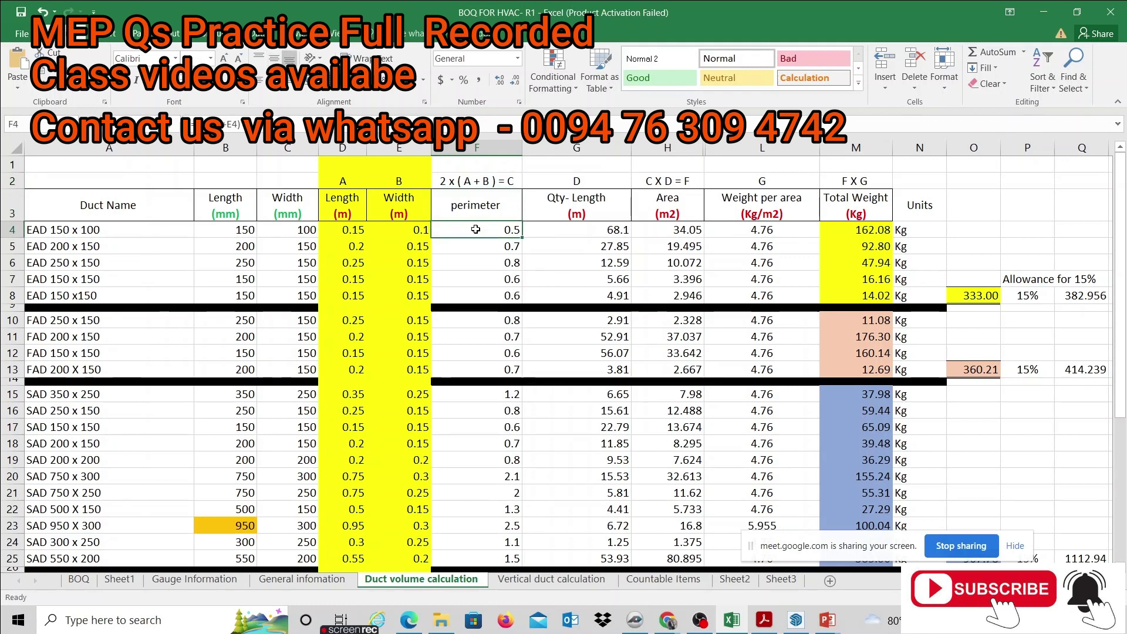
left_click(475, 184)
left_click(345, 183)
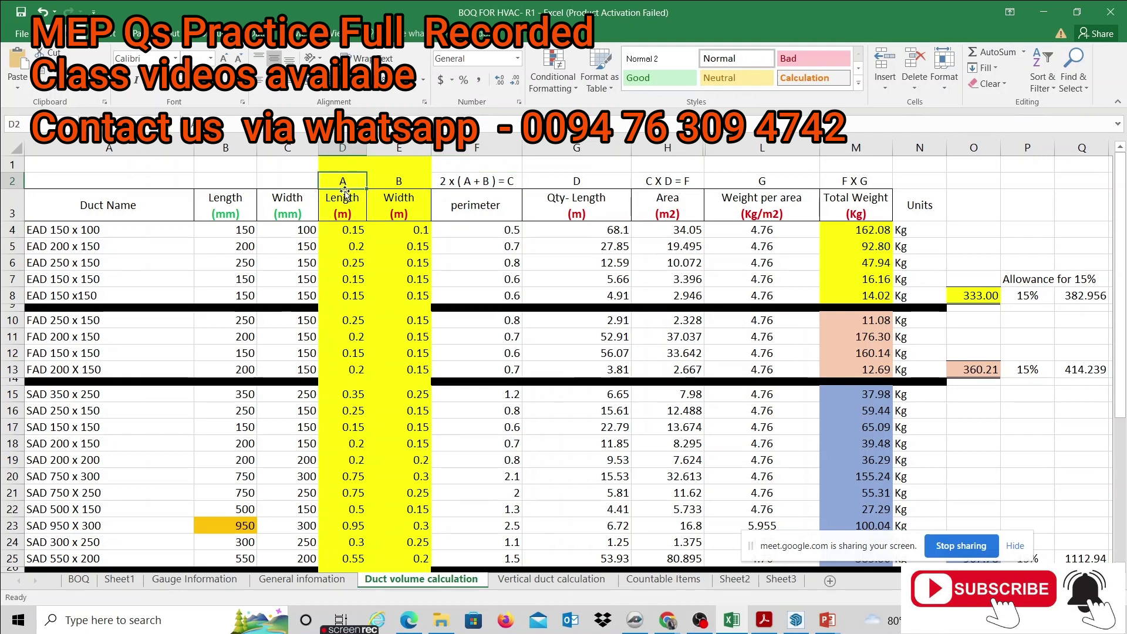
left_click(343, 212)
left_click_drag(411, 201, 422, 231)
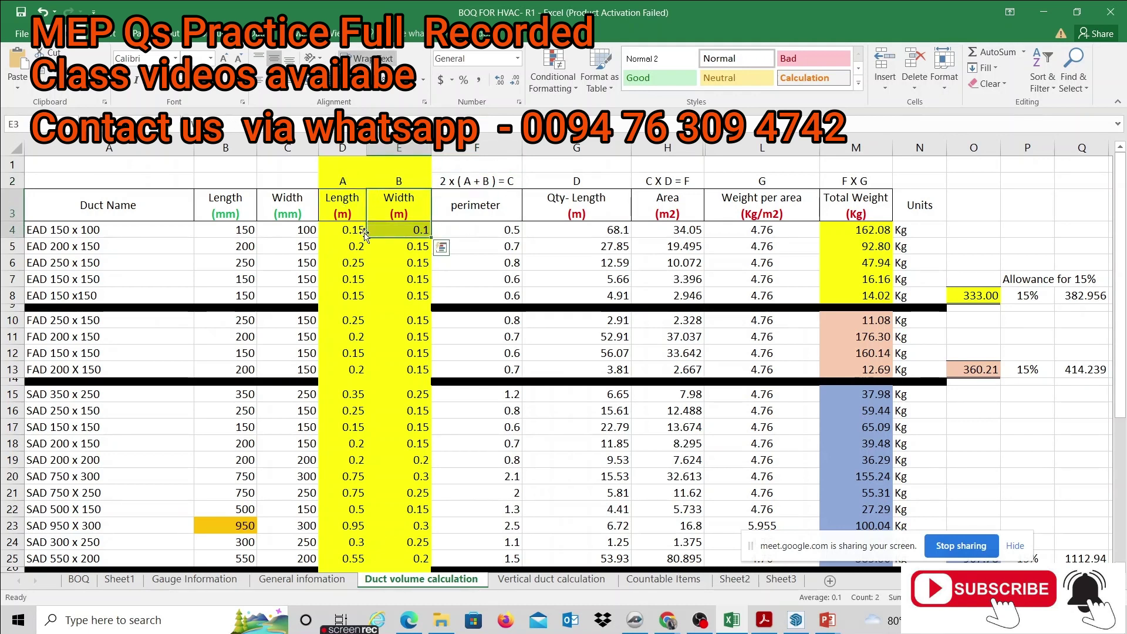
left_click(388, 229)
left_click(471, 226)
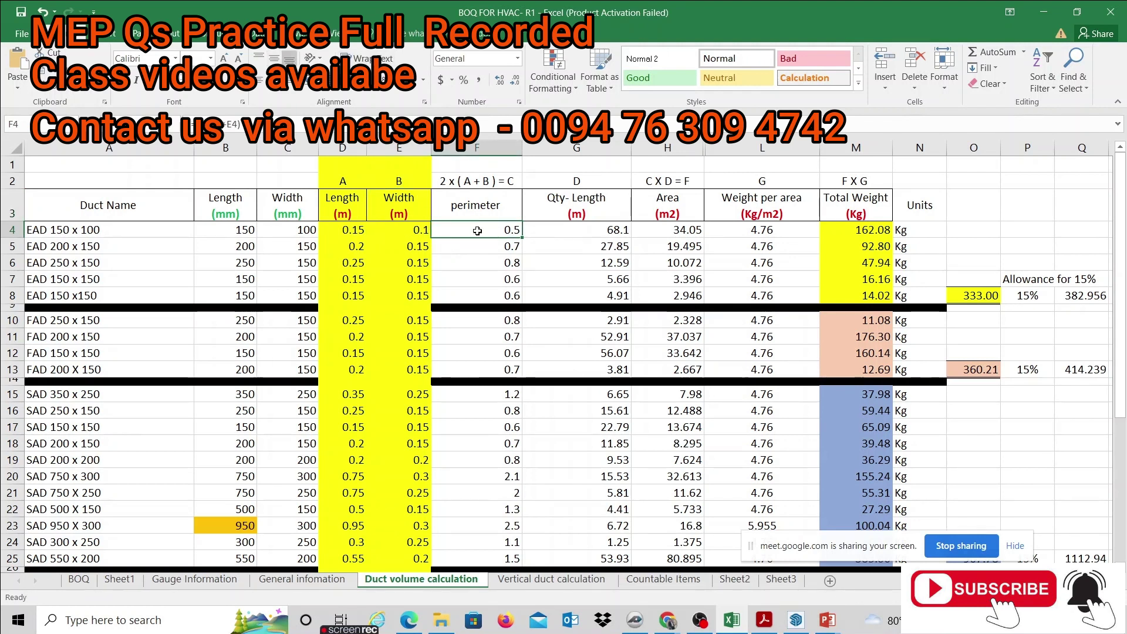
left_click(675, 230)
left_click(740, 230)
double_click(865, 230)
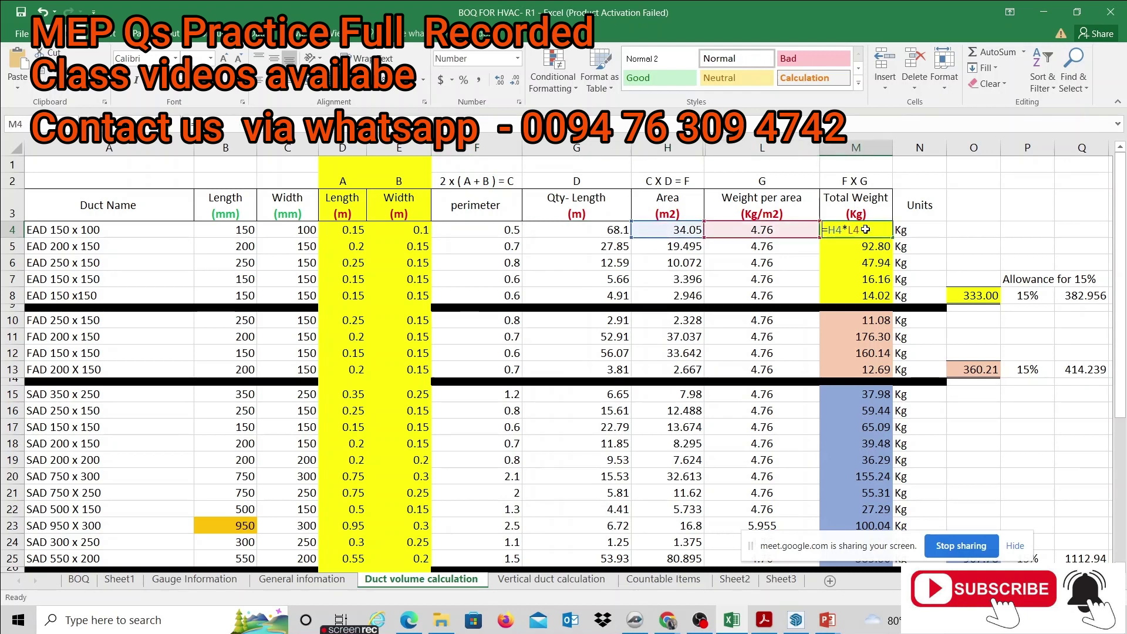
left_click(684, 230)
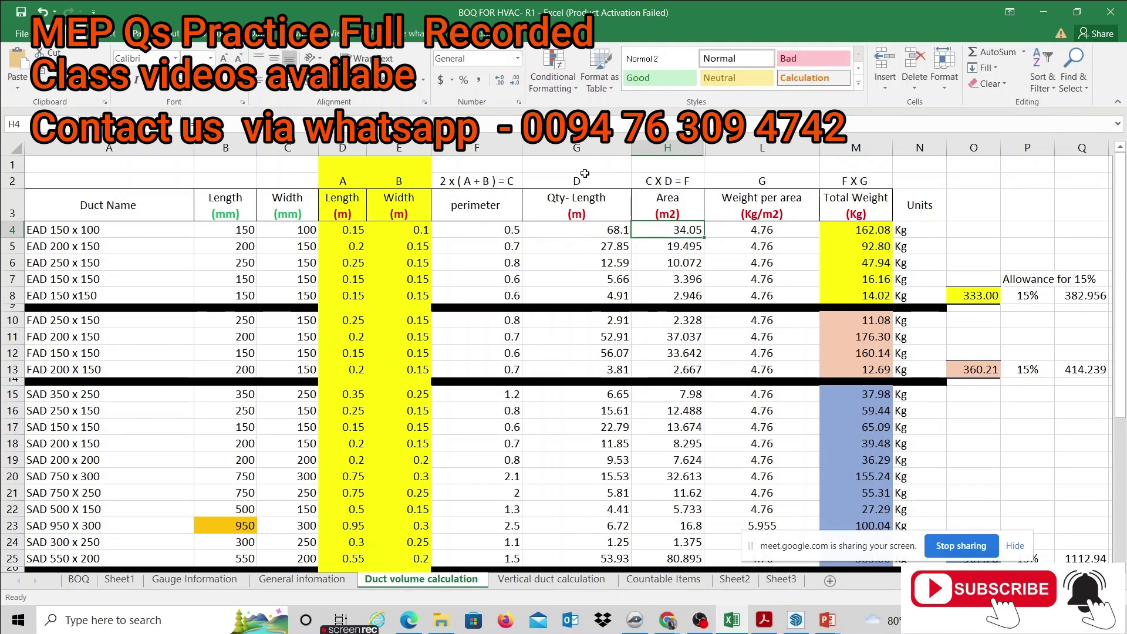
left_click_drag(476, 148, 225, 152)
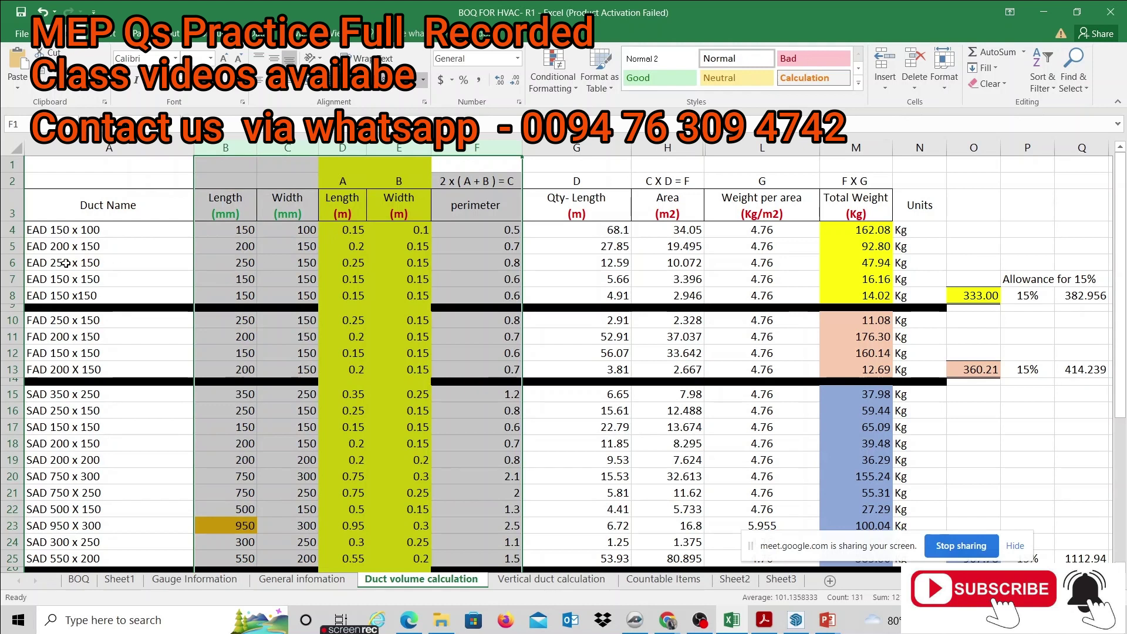
left_click(394, 263)
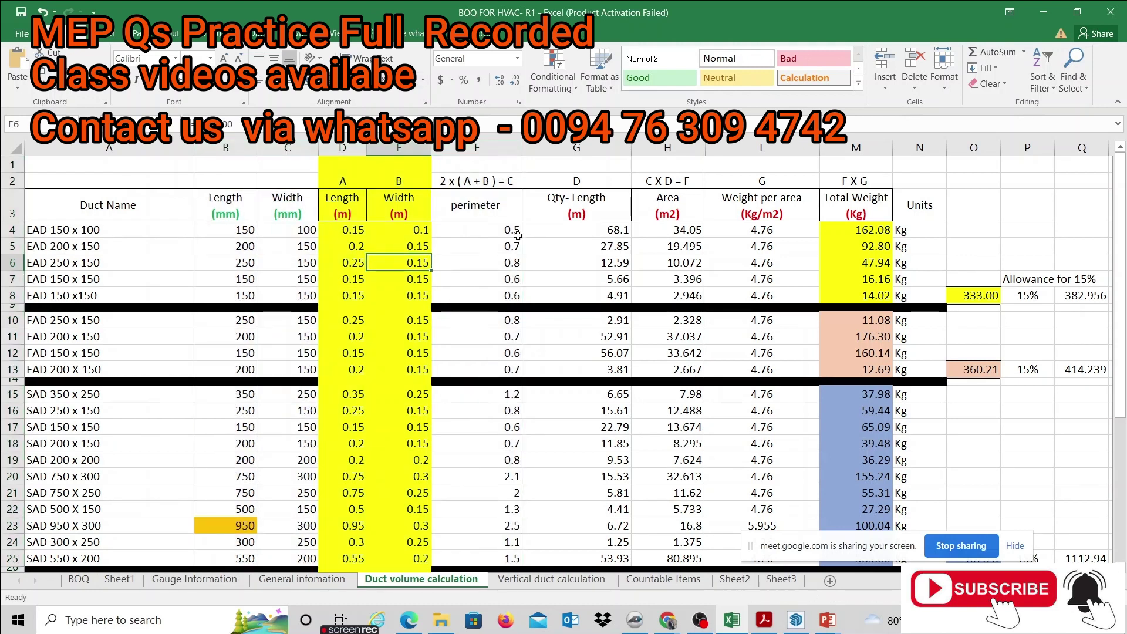
left_click_drag(476, 148, 245, 150)
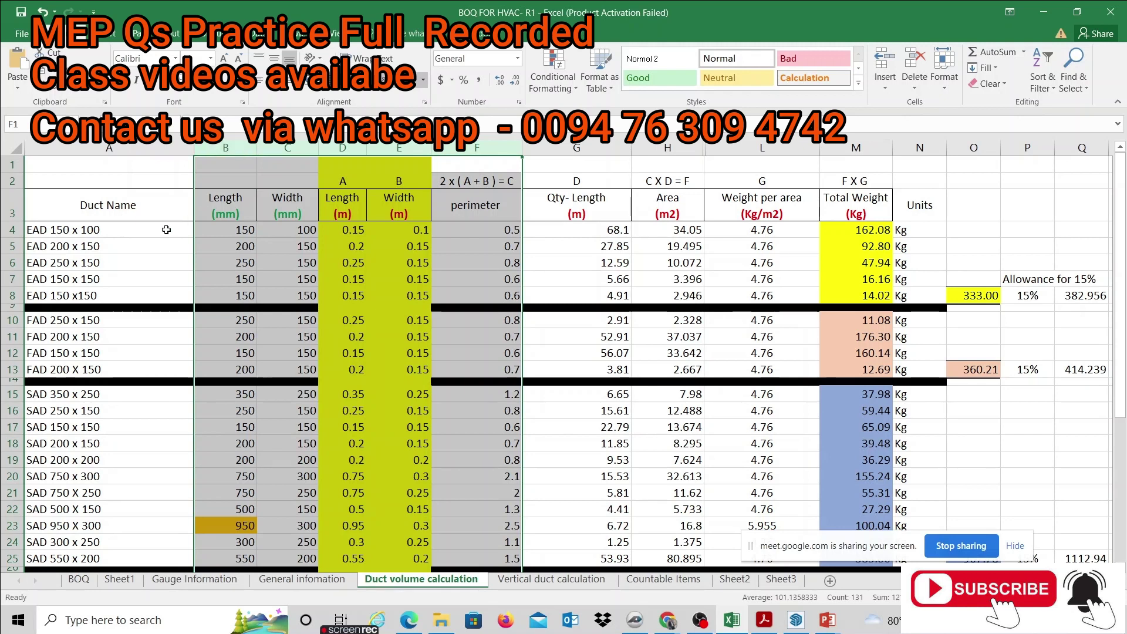
left_click(495, 230)
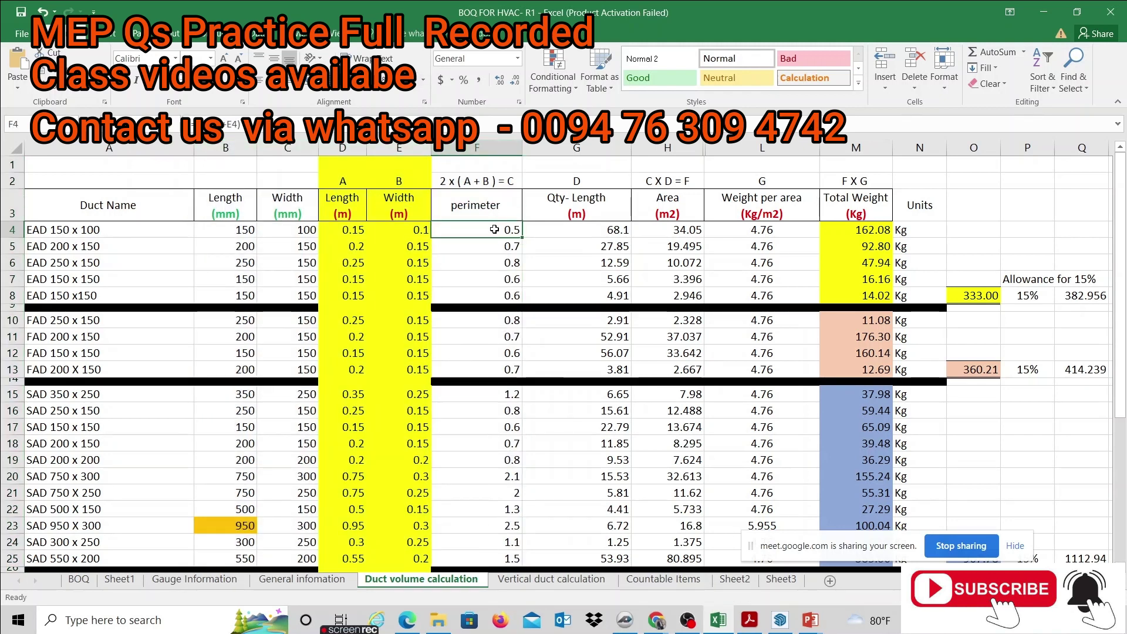
left_click(579, 281)
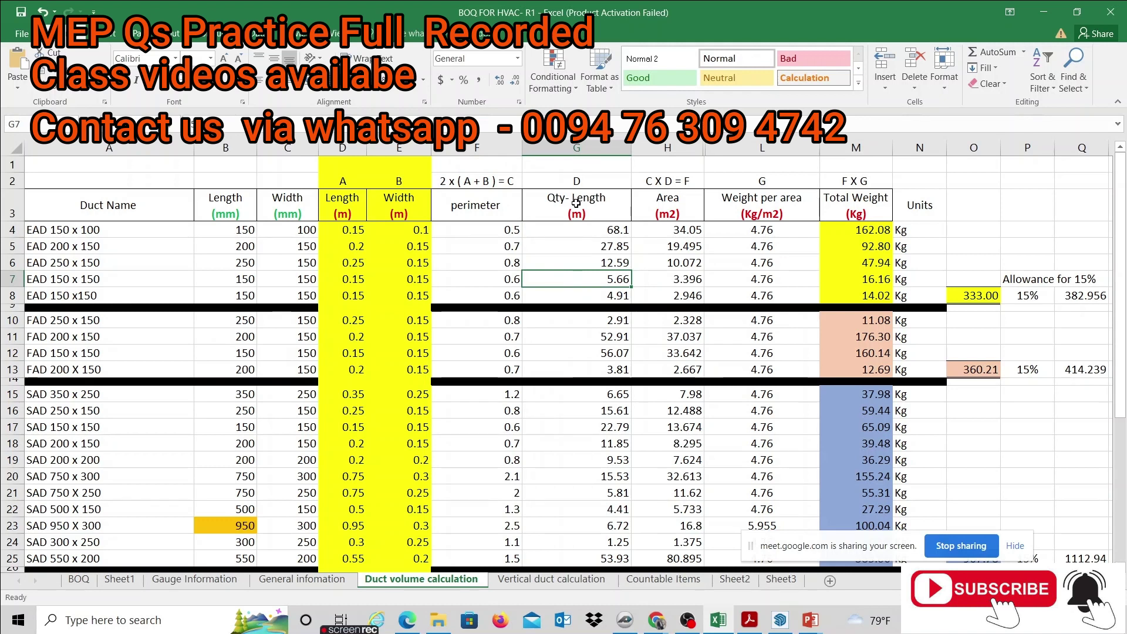
left_click(585, 215)
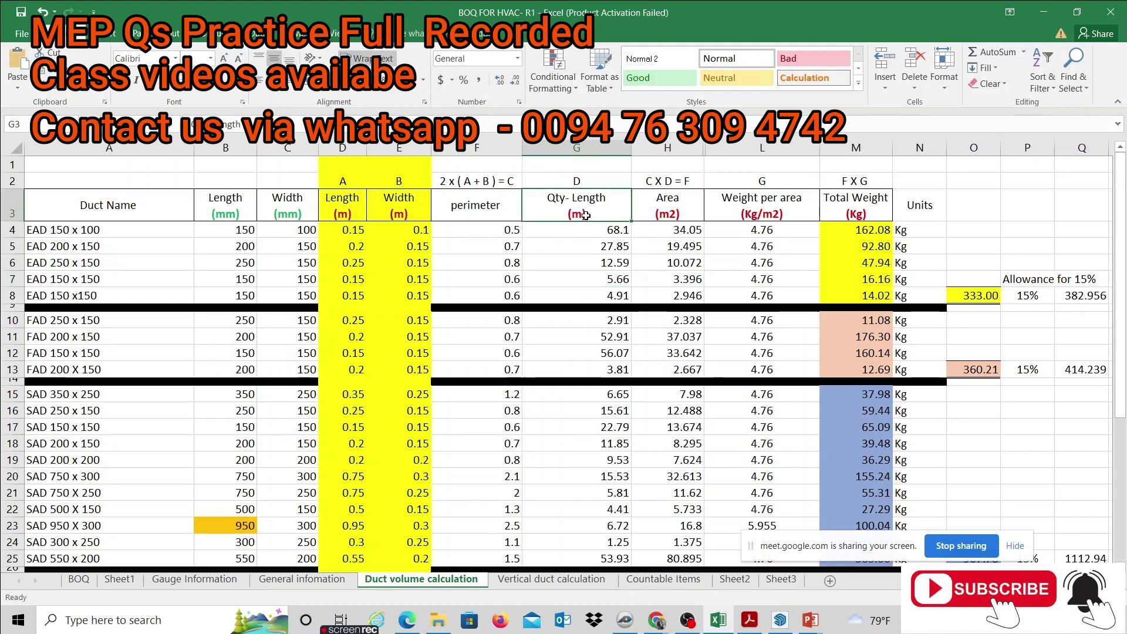
left_click(586, 236)
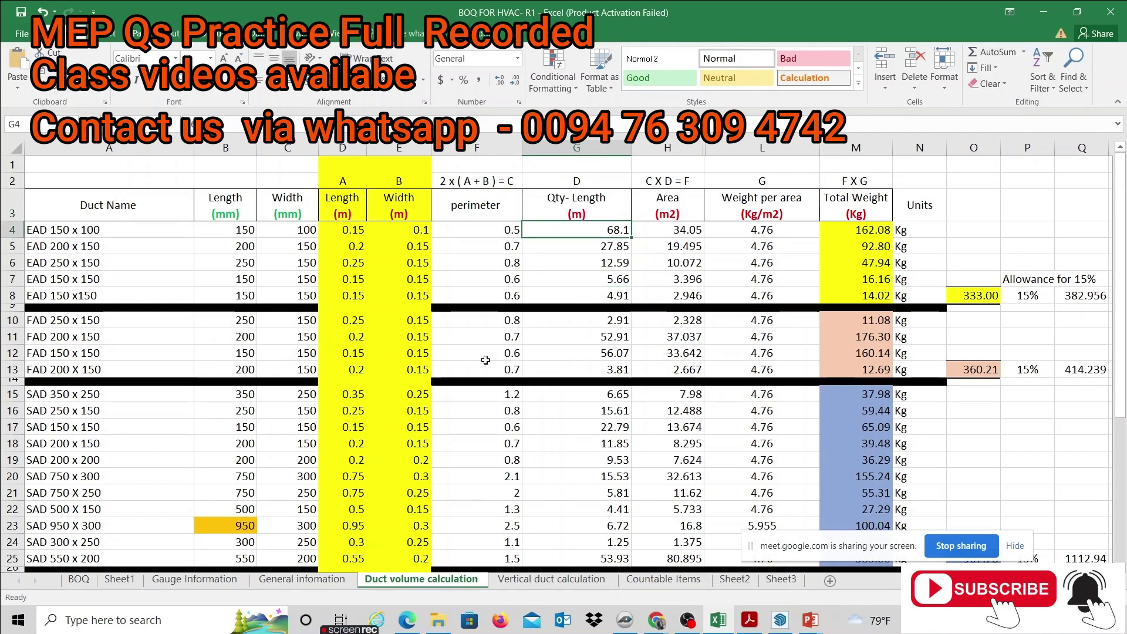
left_click(109, 230)
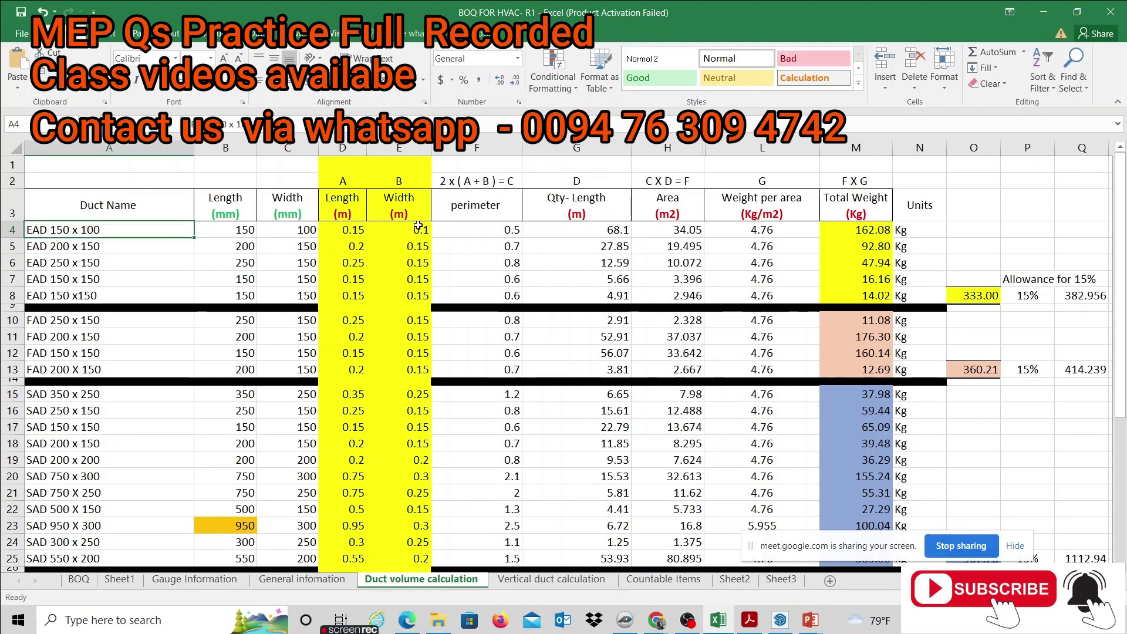
left_click_drag(576, 226, 578, 508)
left_click_drag(587, 369, 599, 350)
left_click_drag(596, 235, 596, 461)
left_click(672, 429)
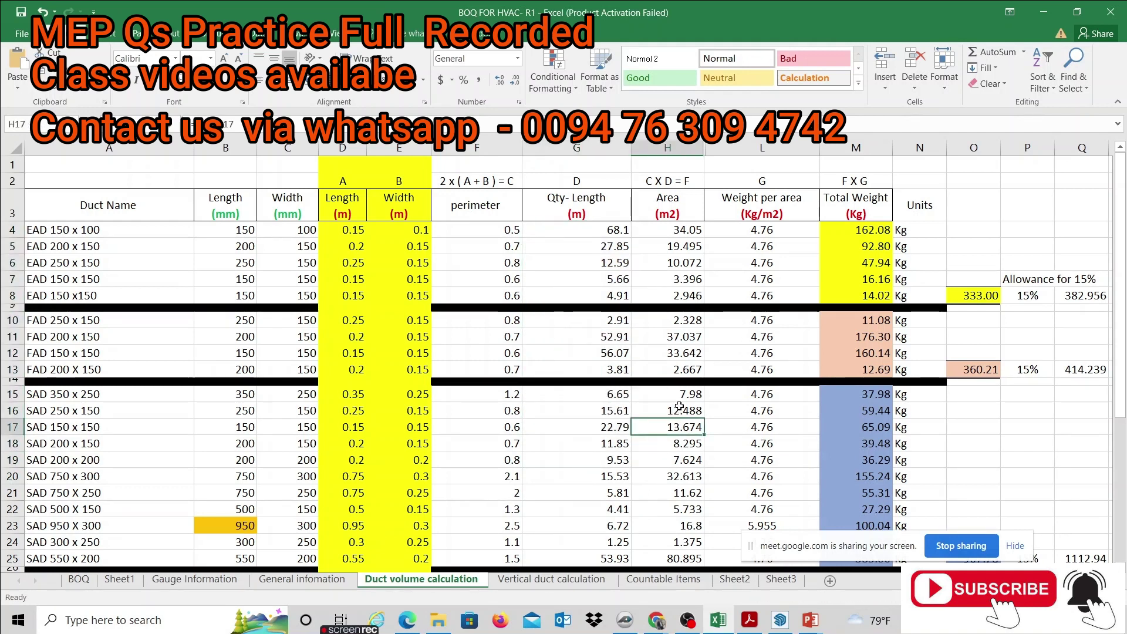
left_click(686, 307)
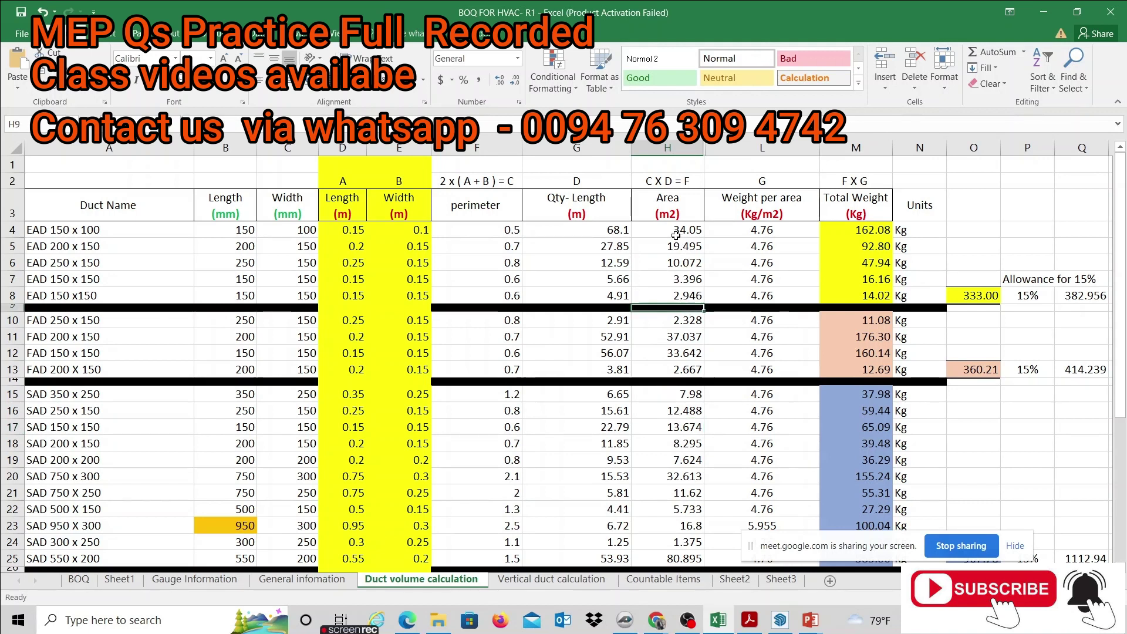
left_click(496, 181)
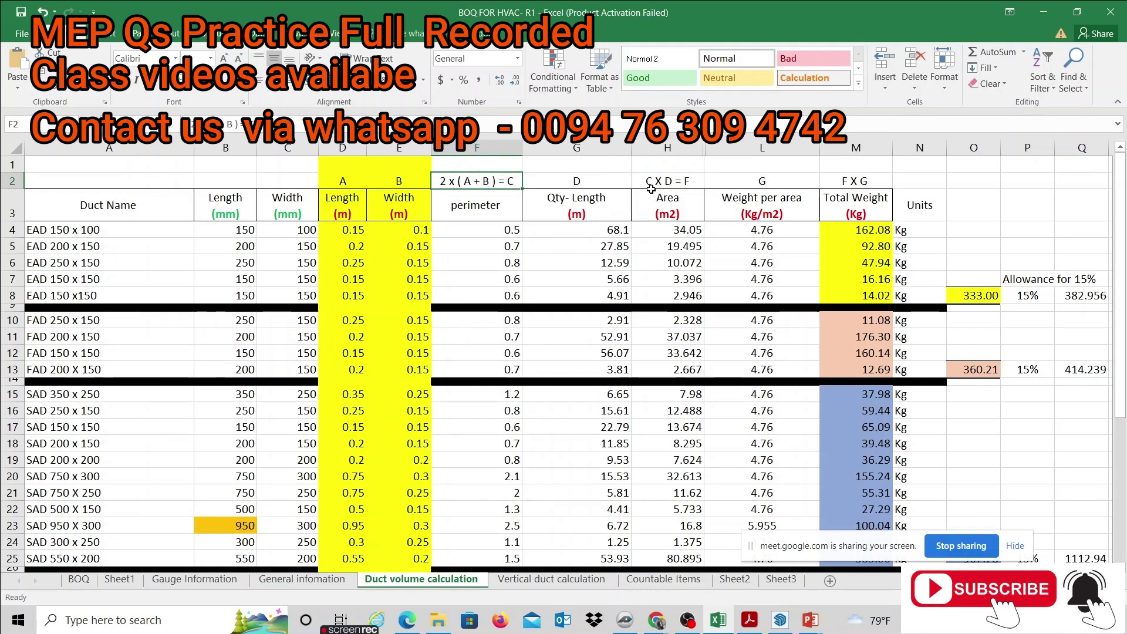
left_click(675, 205)
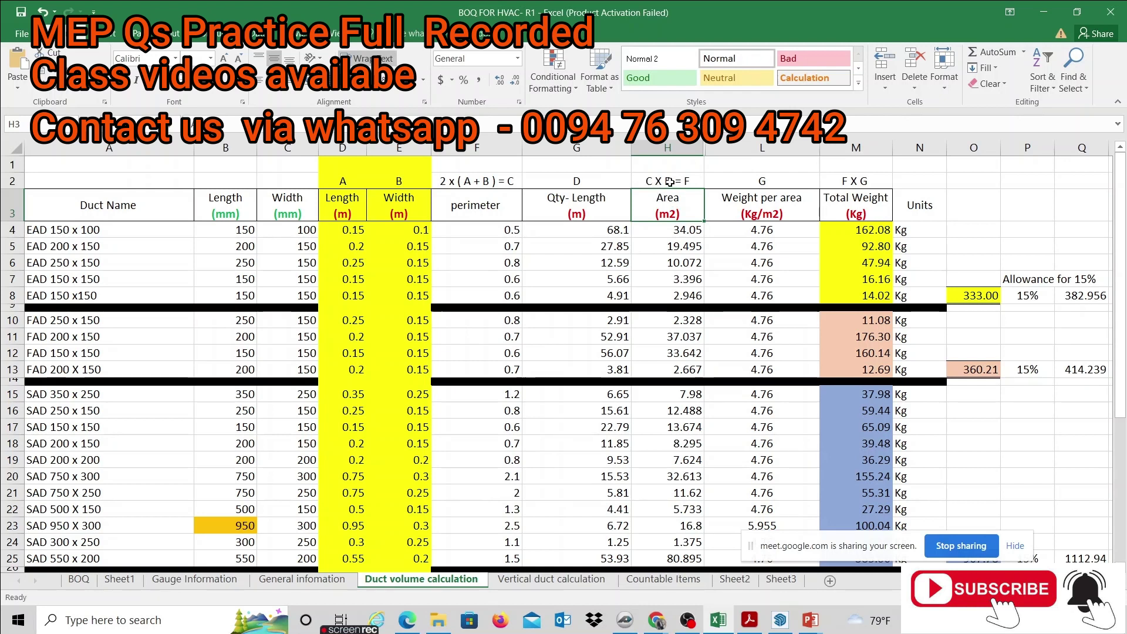
left_click(495, 234)
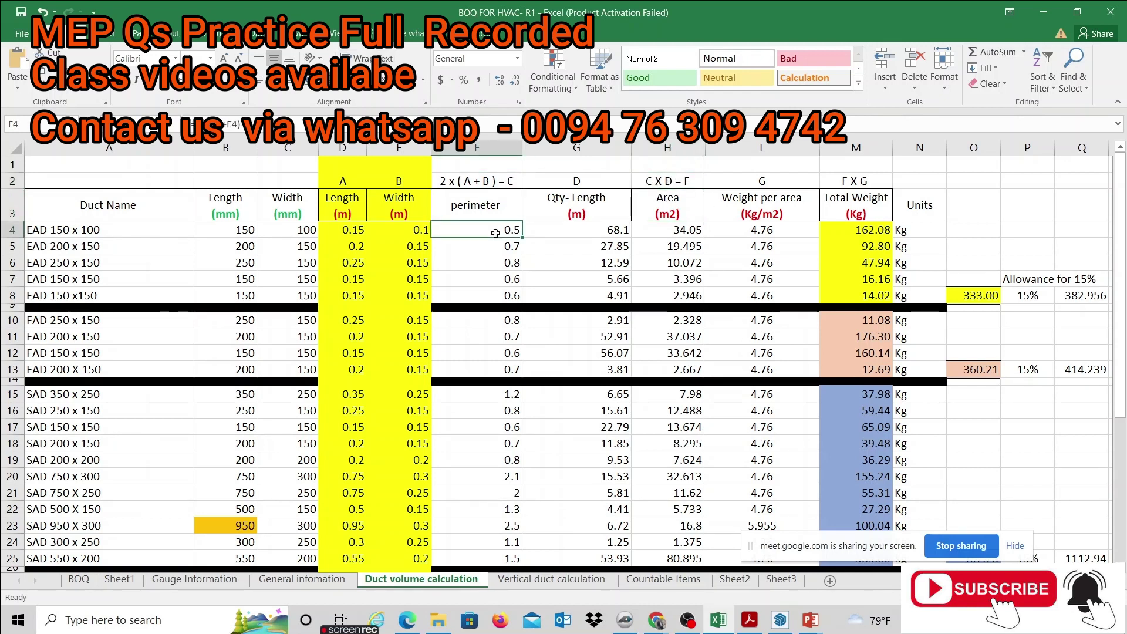
left_click(591, 231)
left_click(692, 232)
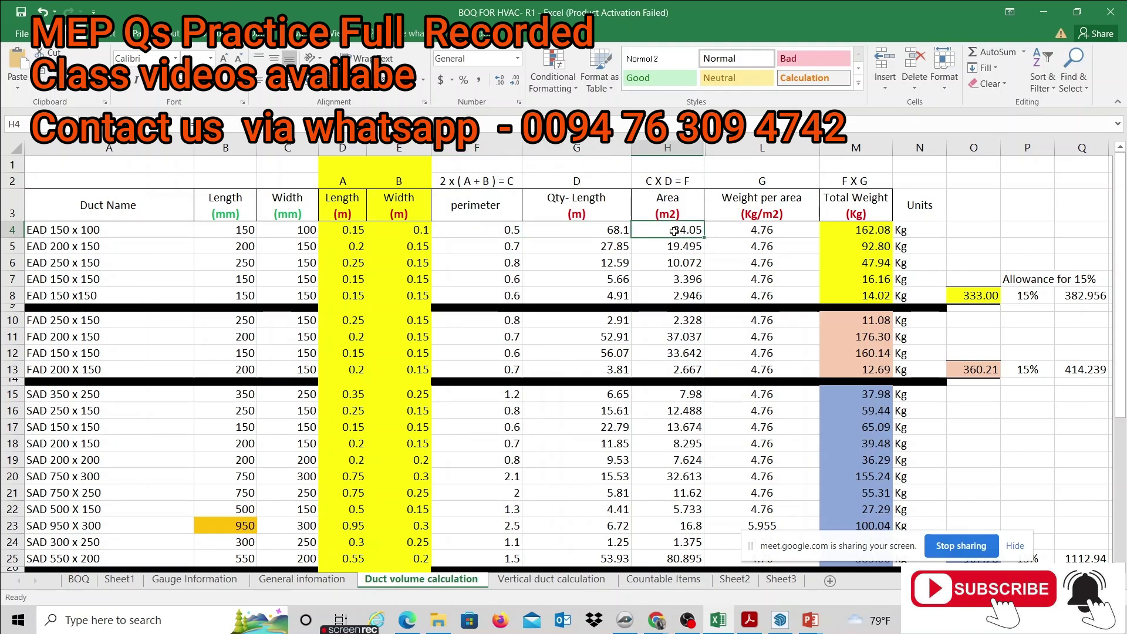
left_click_drag(674, 230, 681, 264)
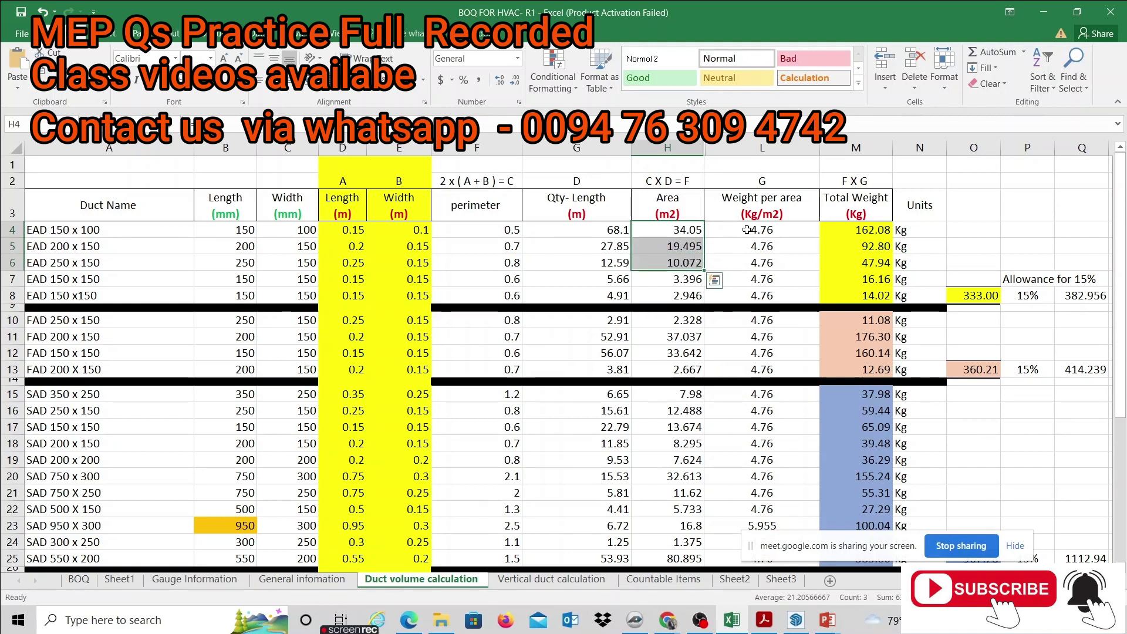
left_click(224, 580)
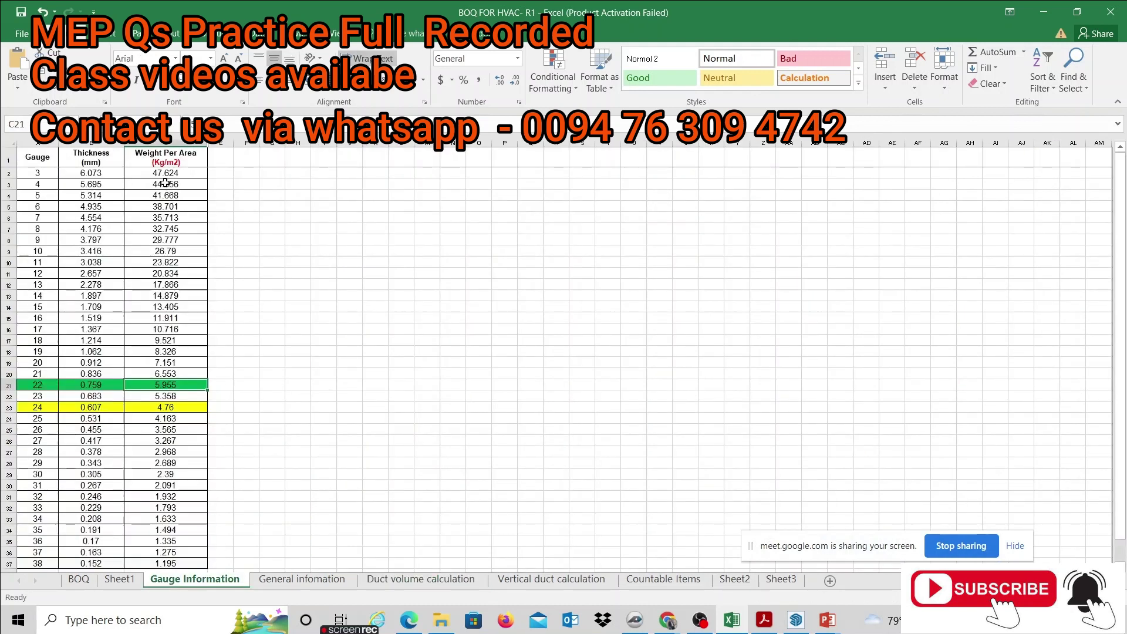
left_click(302, 581)
left_click_drag(228, 163, 52, 162)
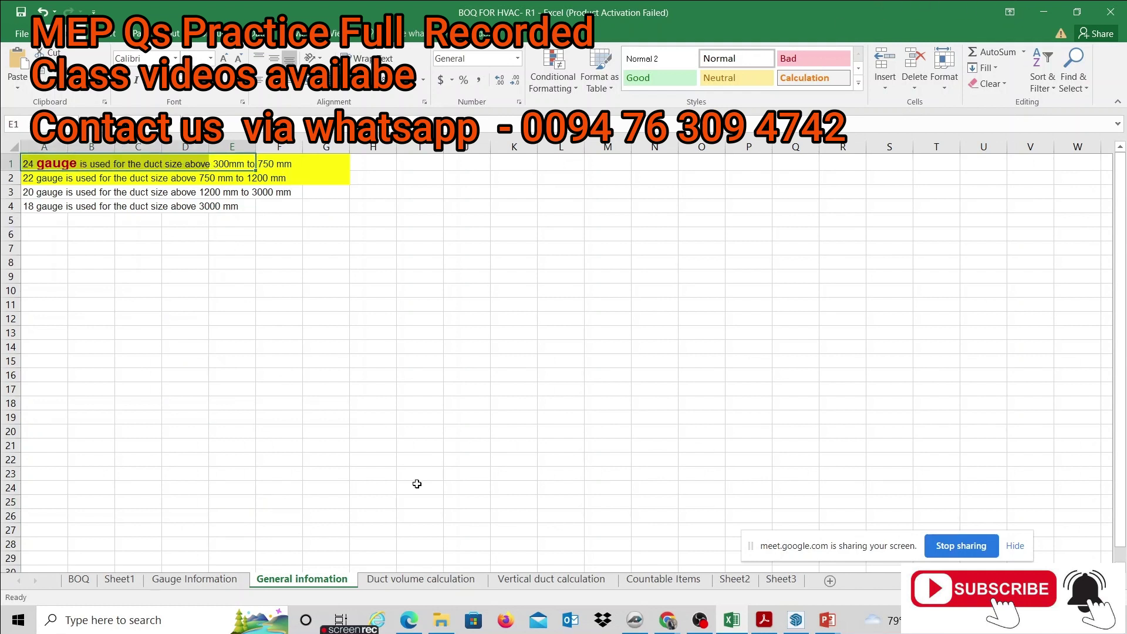
left_click(204, 583)
left_click_drag(33, 411, 194, 408)
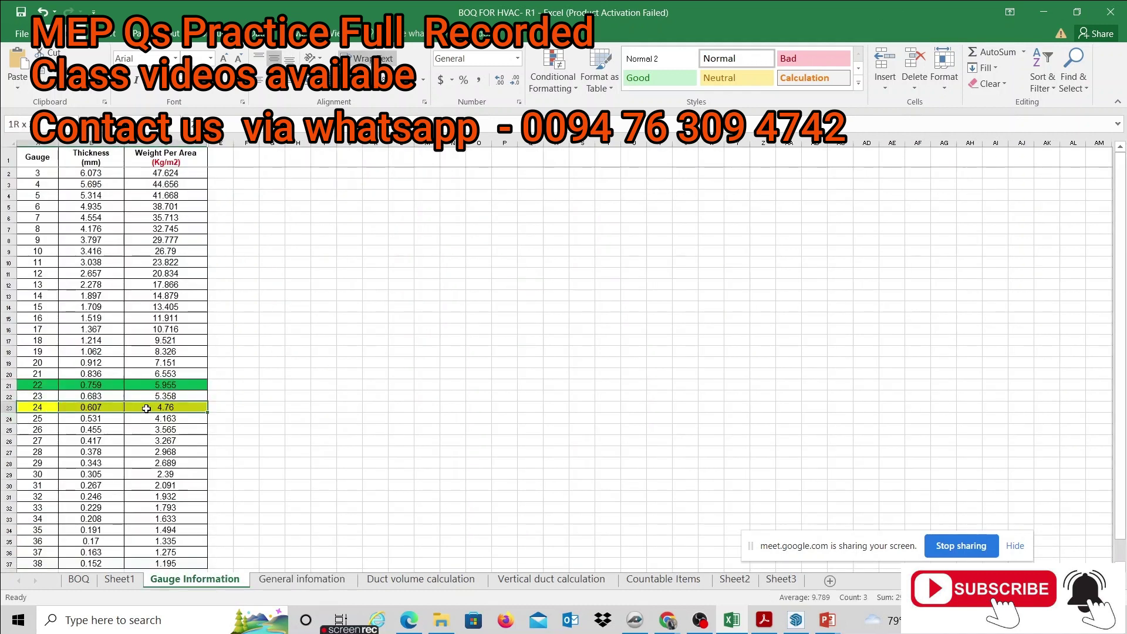
left_click(189, 156)
left_click(180, 405)
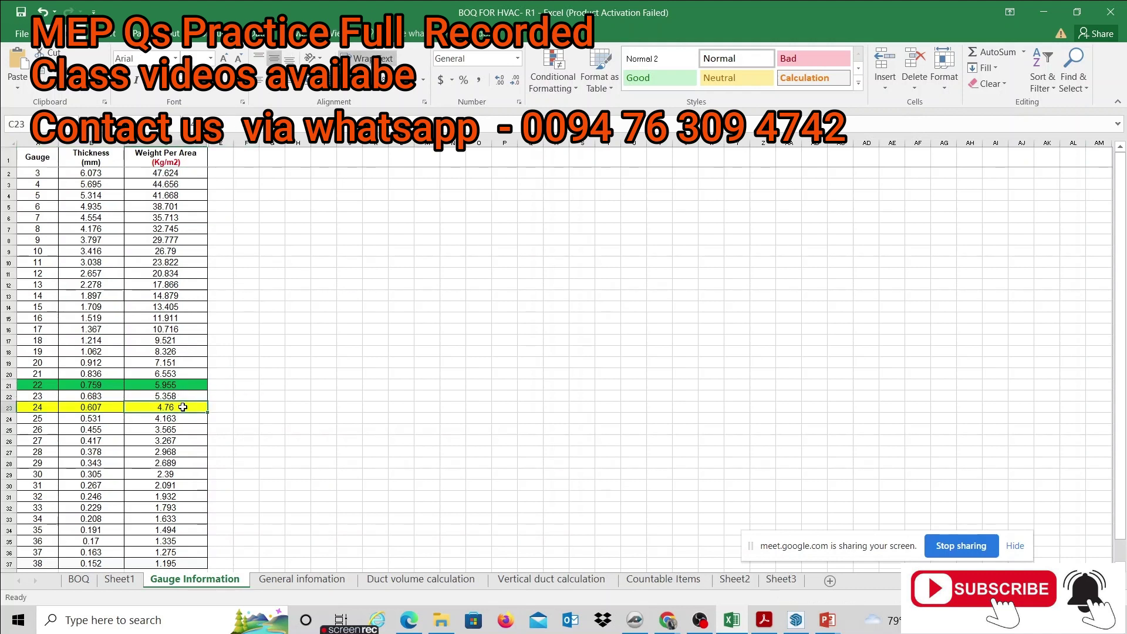
left_click_drag(42, 410, 177, 408)
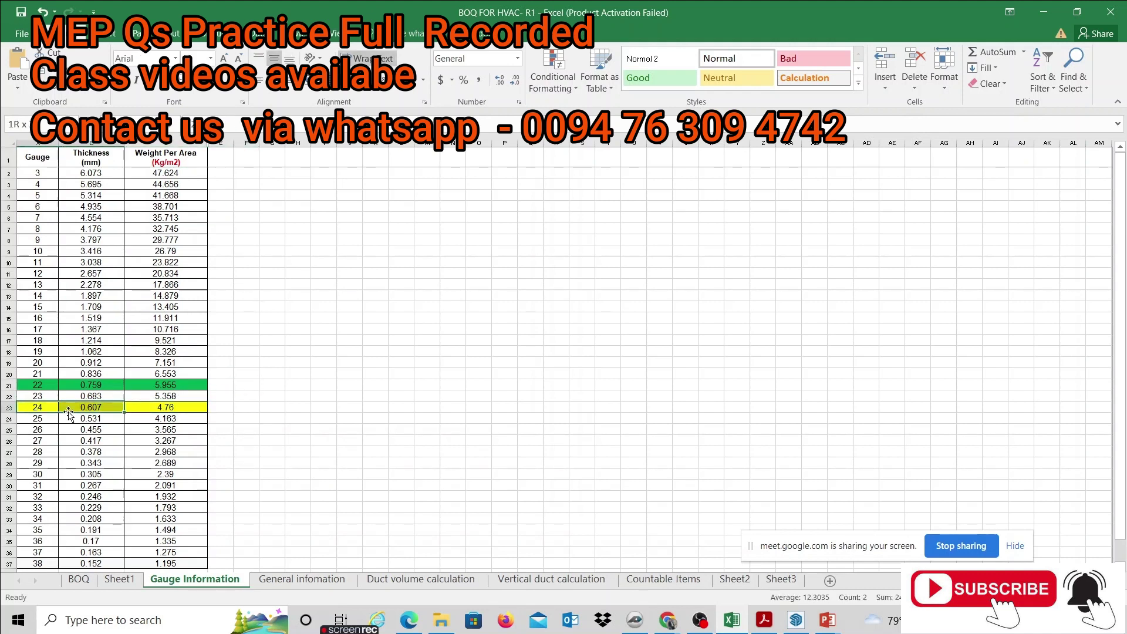
left_click(184, 409)
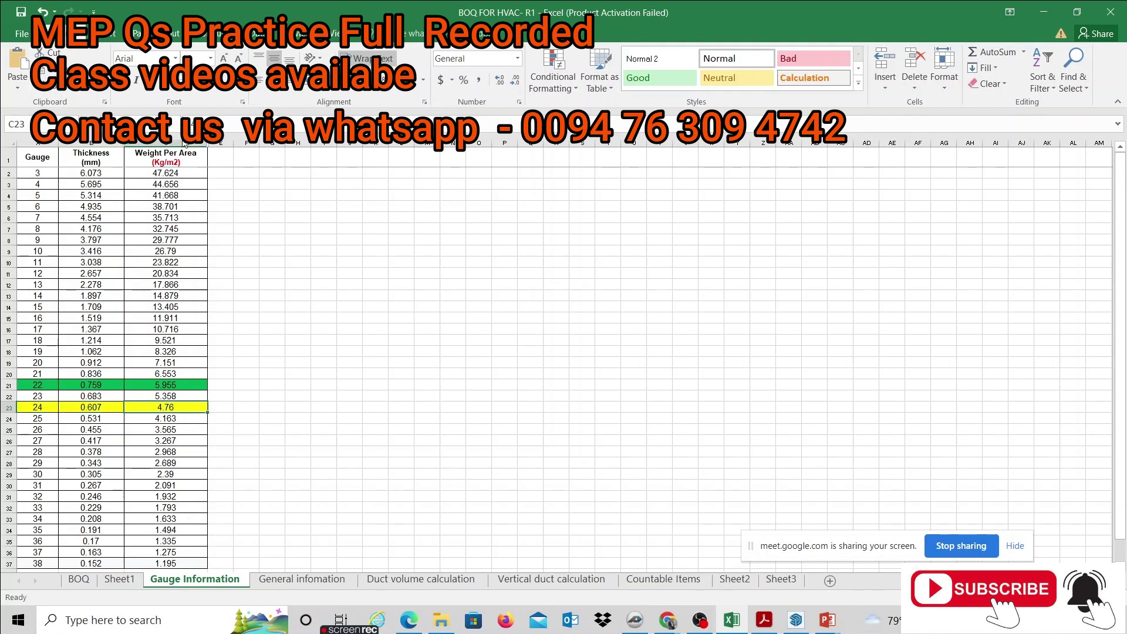
left_click(170, 154)
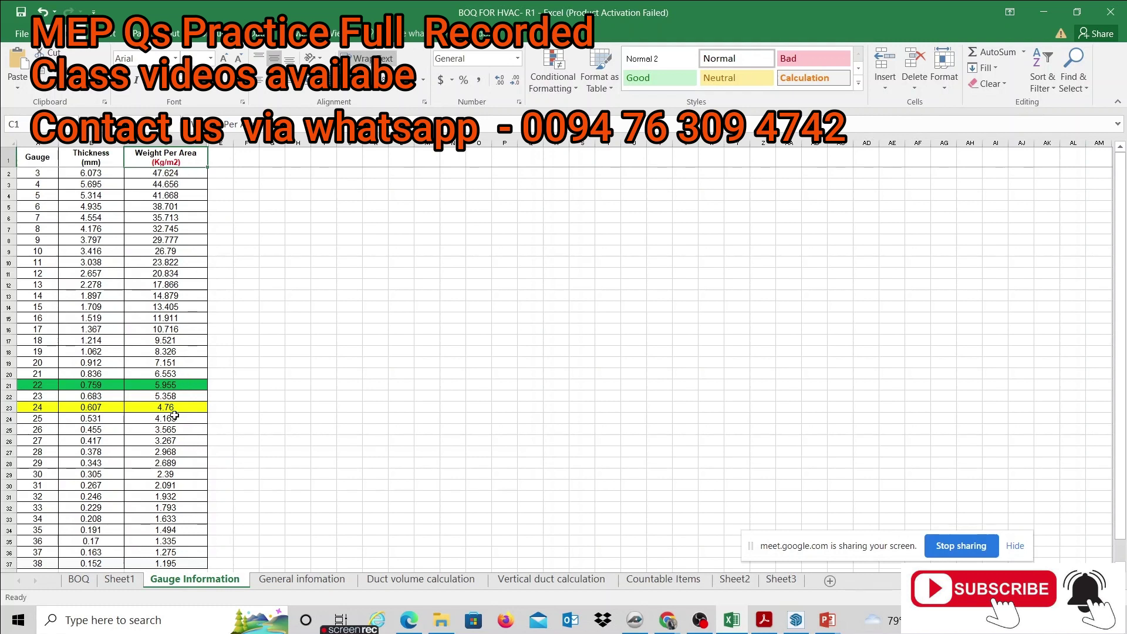
left_click(174, 408)
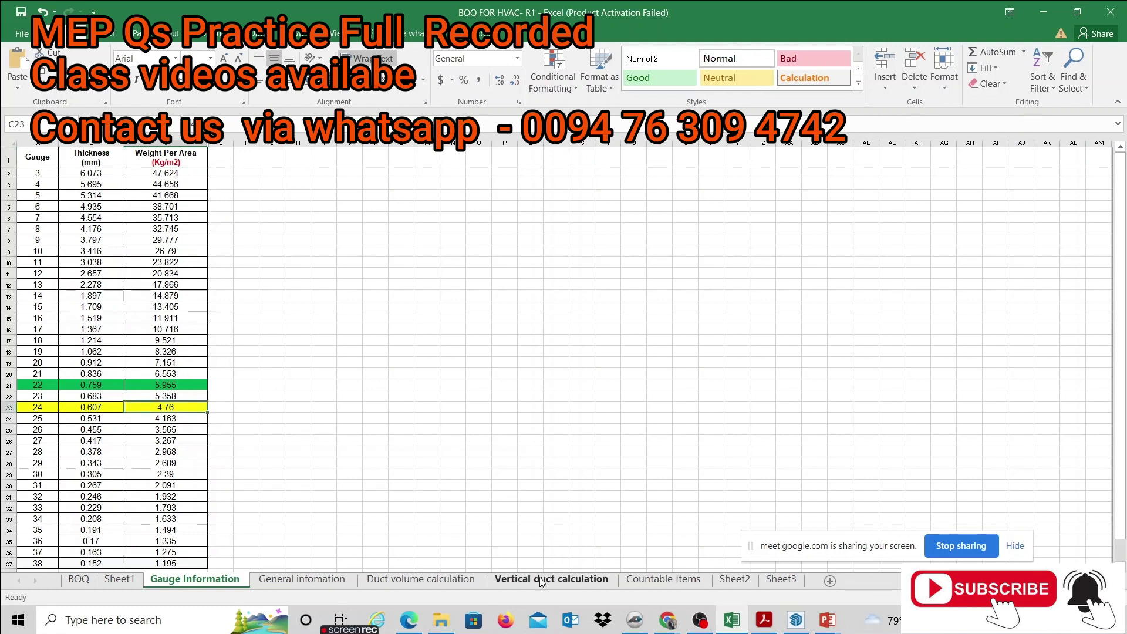
left_click(420, 580)
left_click(658, 438)
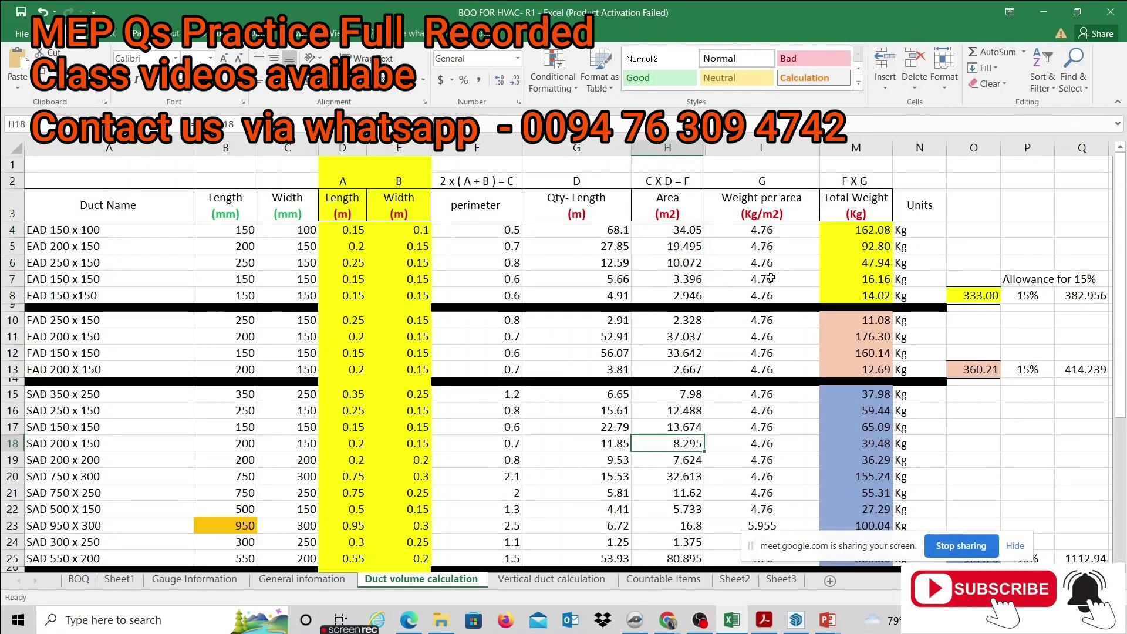
left_click_drag(686, 230, 687, 556)
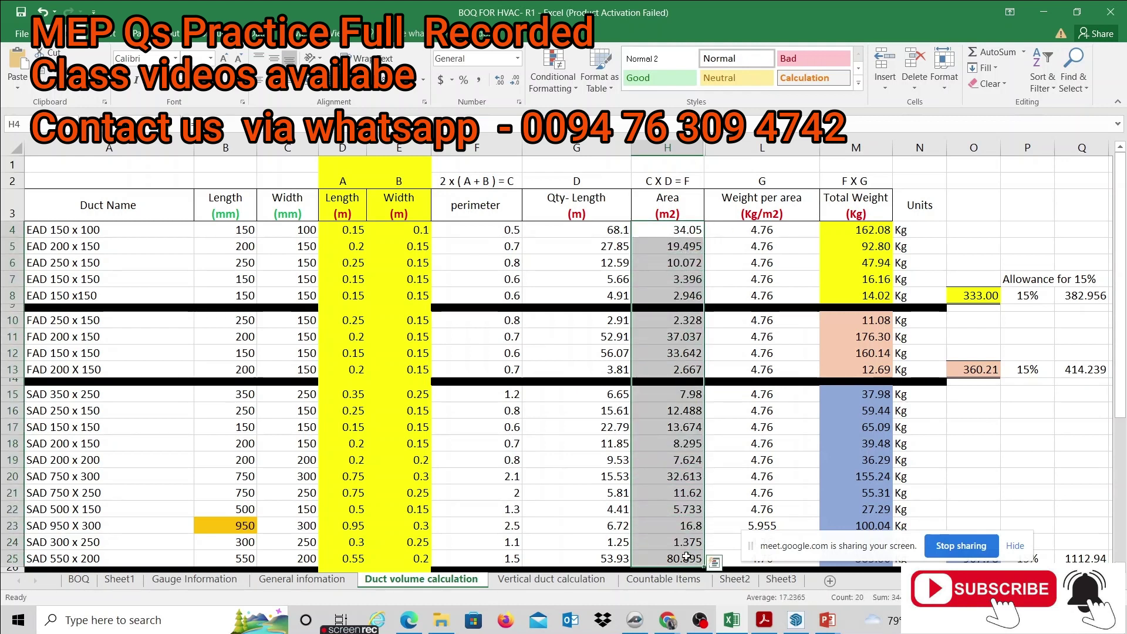
left_click(762, 369)
left_click_drag(761, 231, 772, 445)
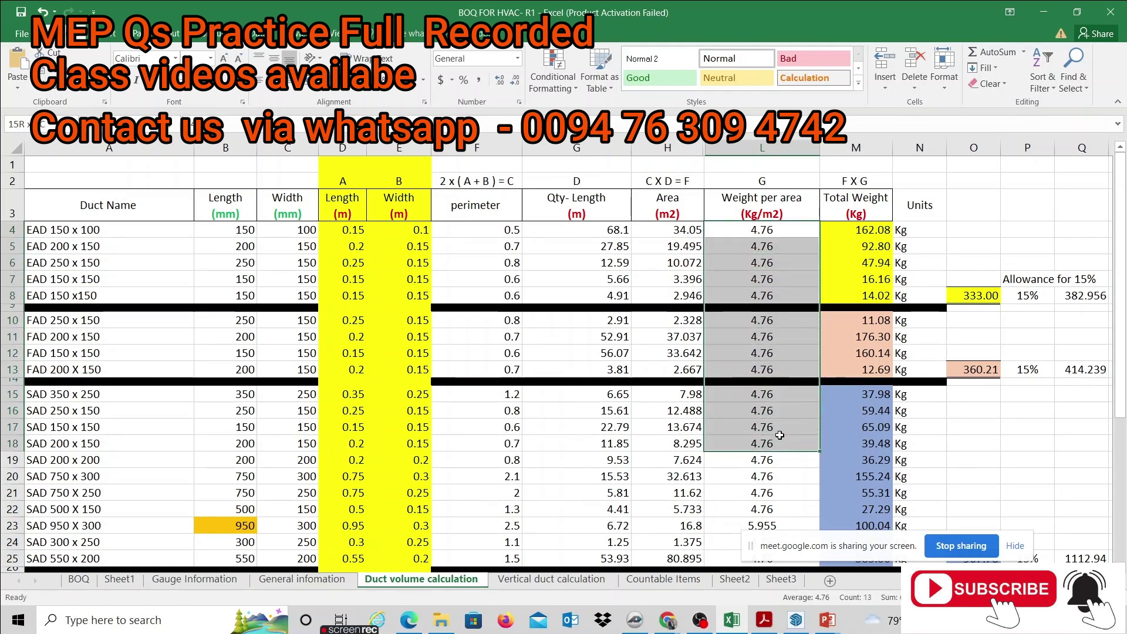
left_click(772, 445)
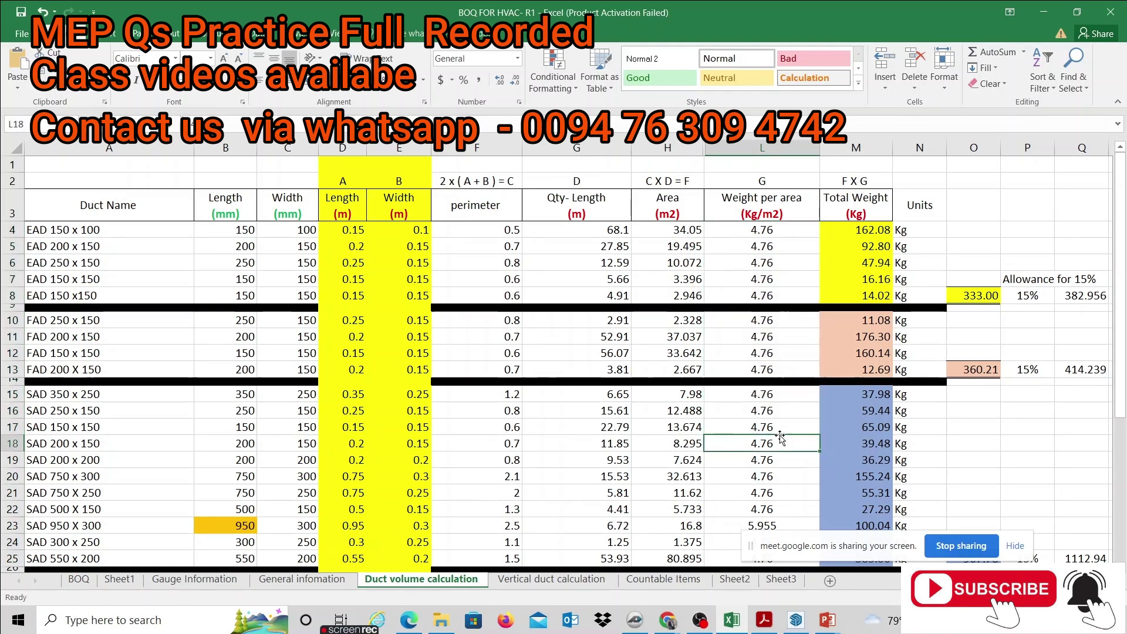
double_click(848, 230)
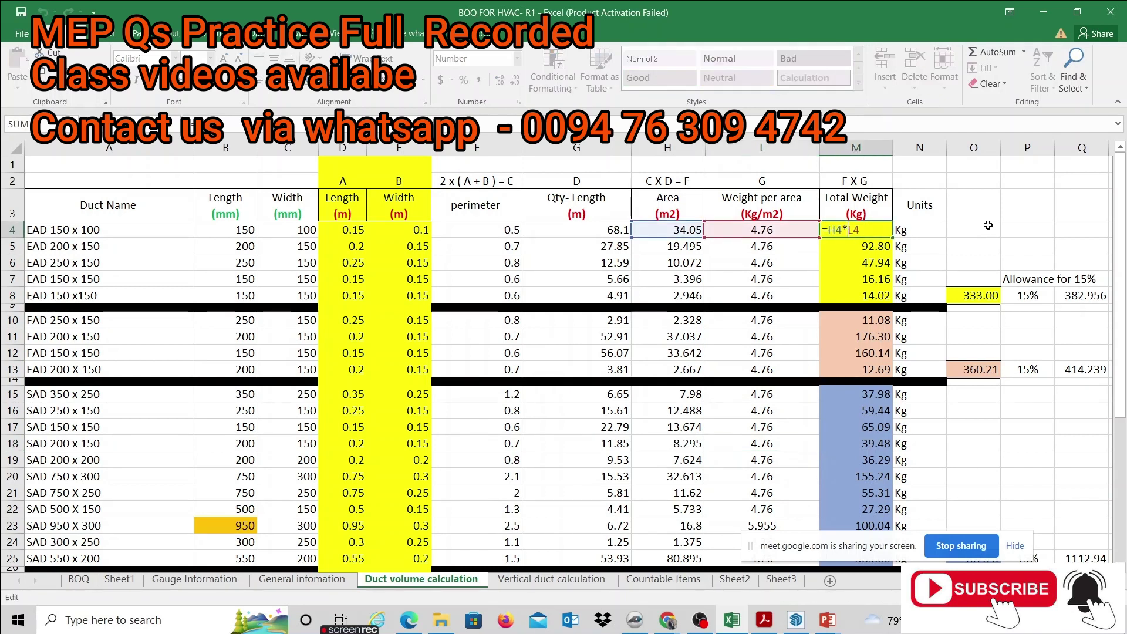
key("Escape")
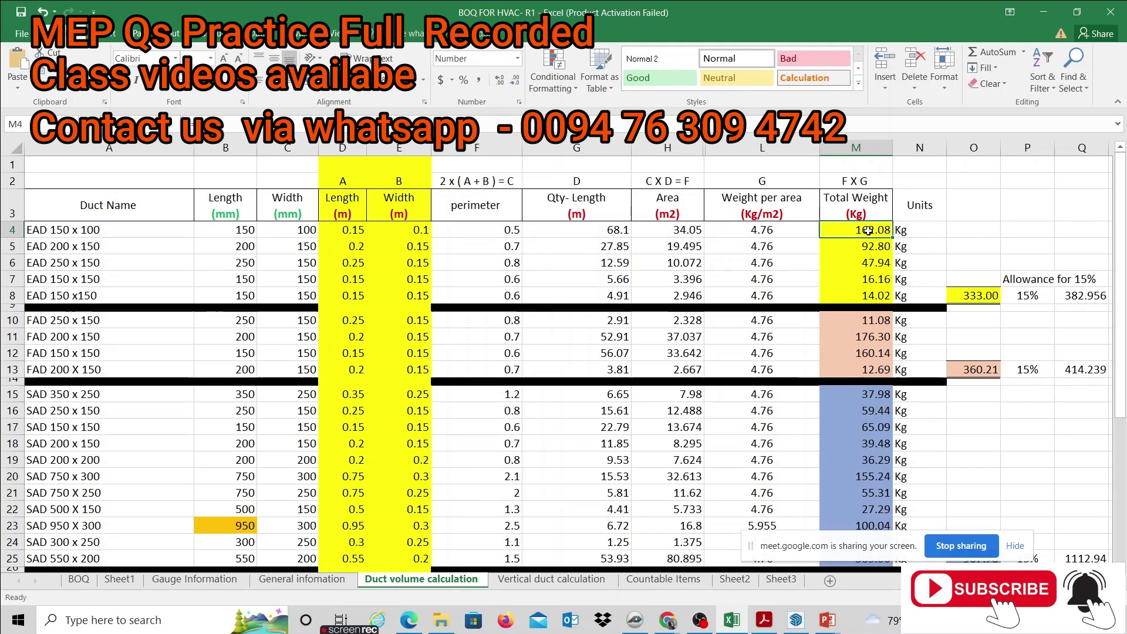
double_click(868, 231)
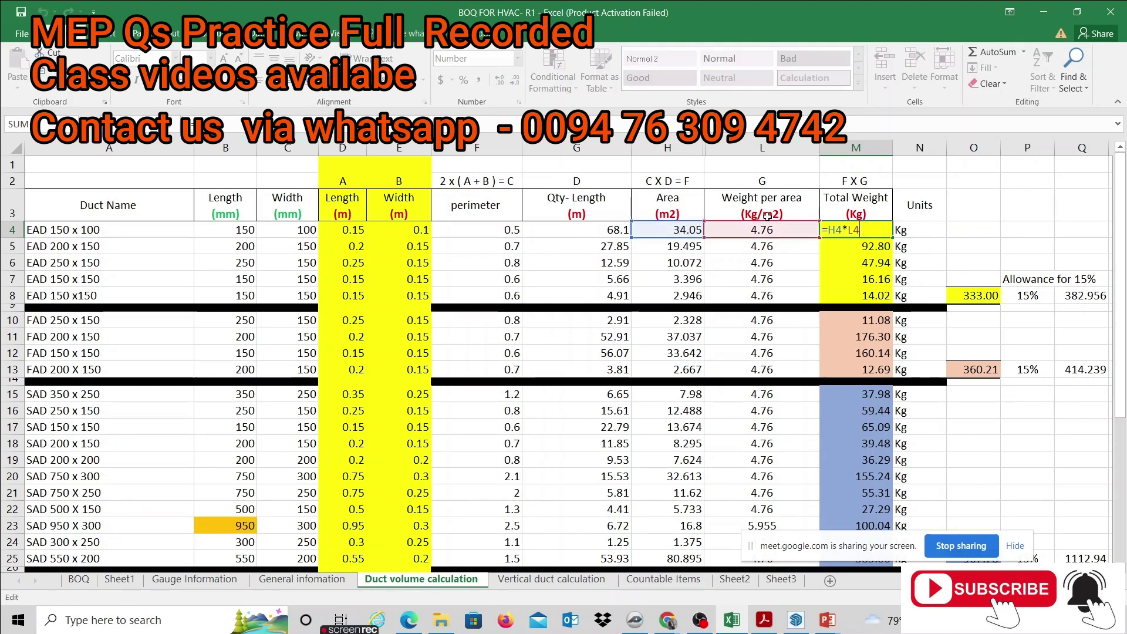
key("Escape")
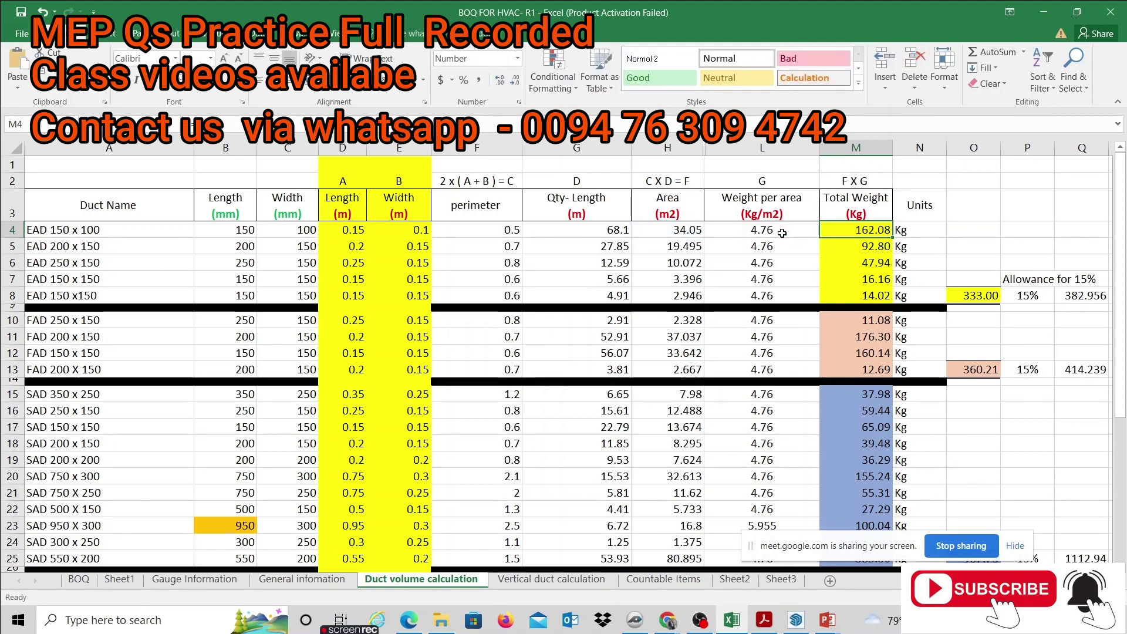
left_click(779, 234)
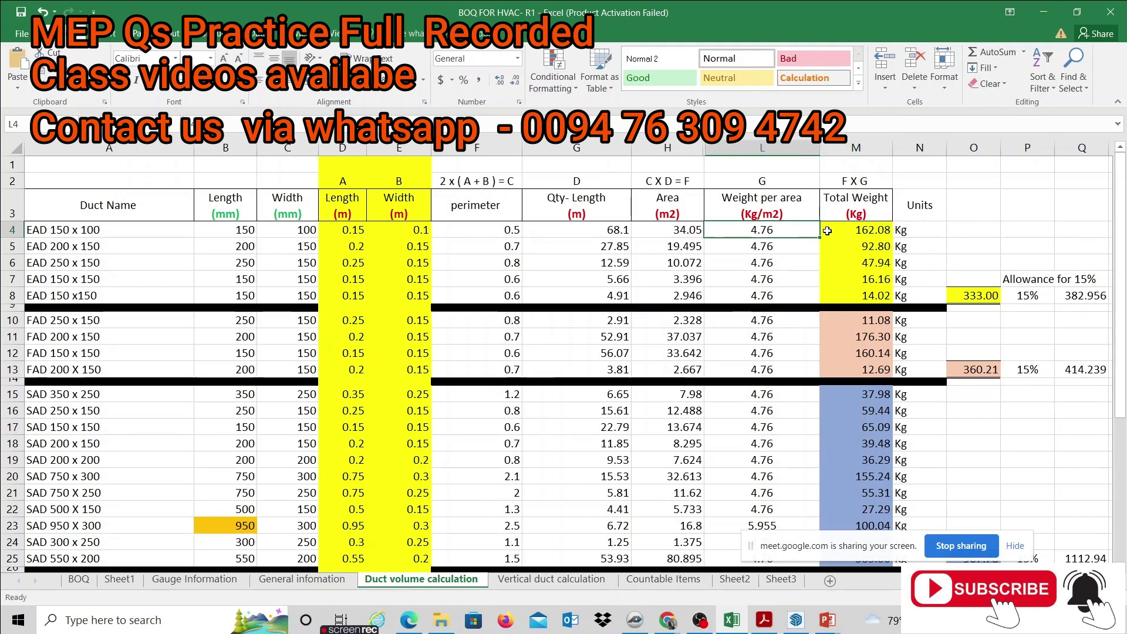
left_click_drag(860, 236, 863, 297)
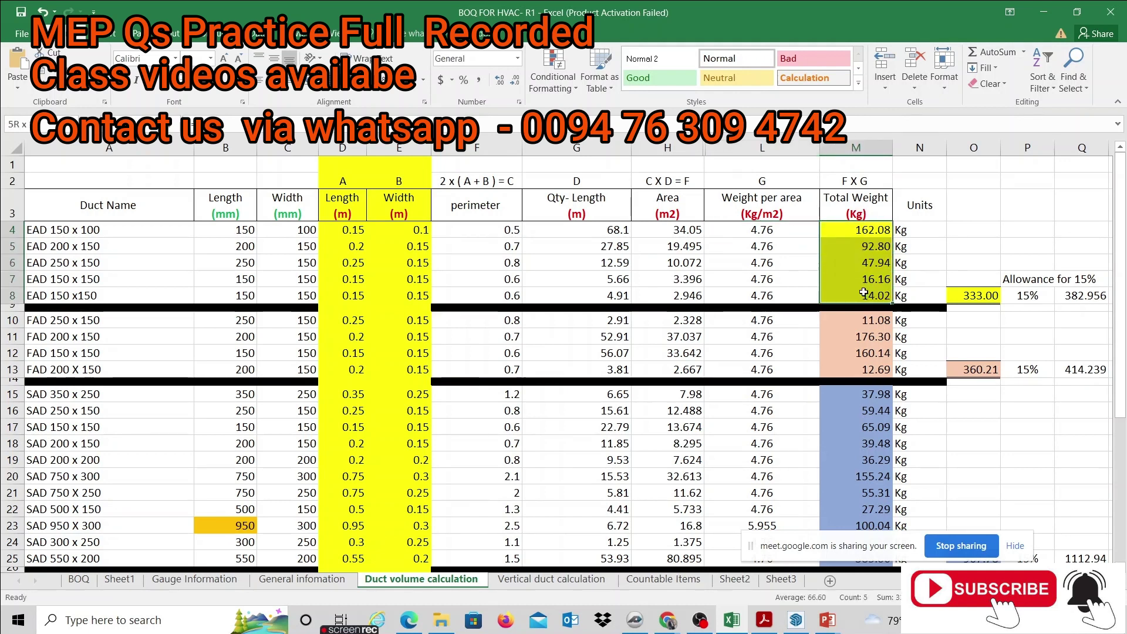
left_click_drag(75, 231, 76, 297)
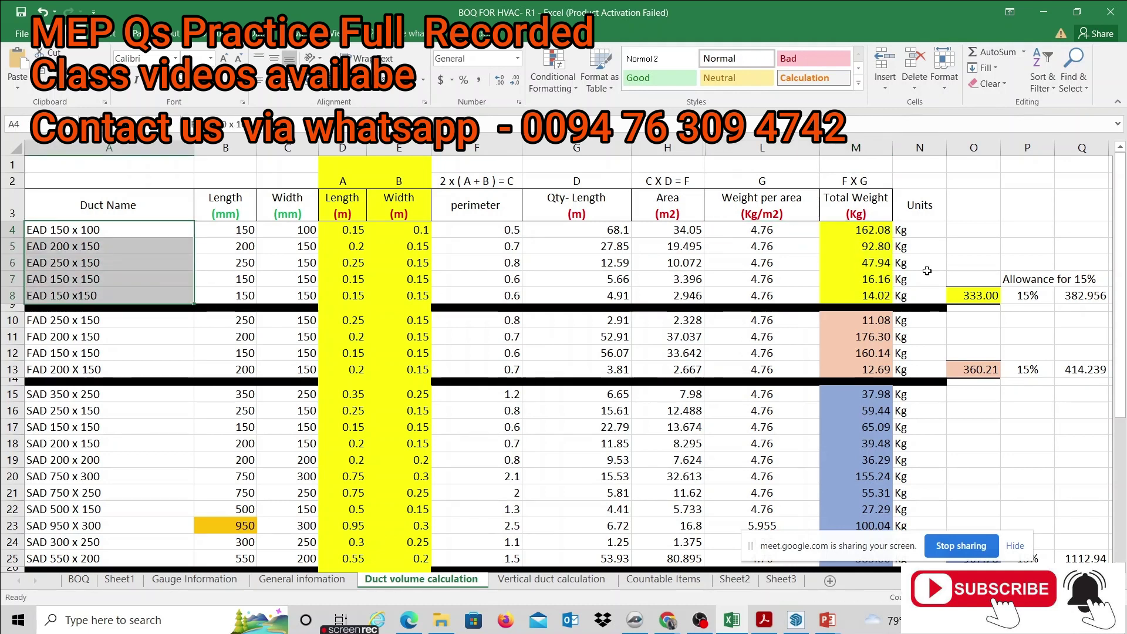
left_click_drag(861, 231, 863, 297)
- Inspect the SUM formula behind the EAD weight total in O8
left_click(973, 295)
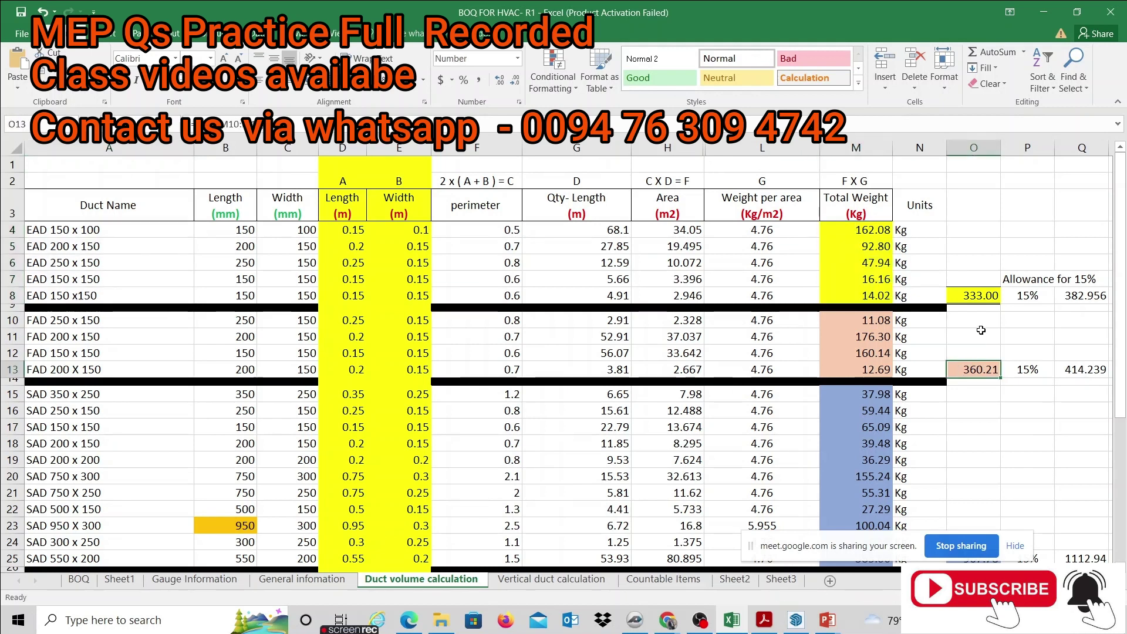
double_click(972, 296)
left_click(973, 427)
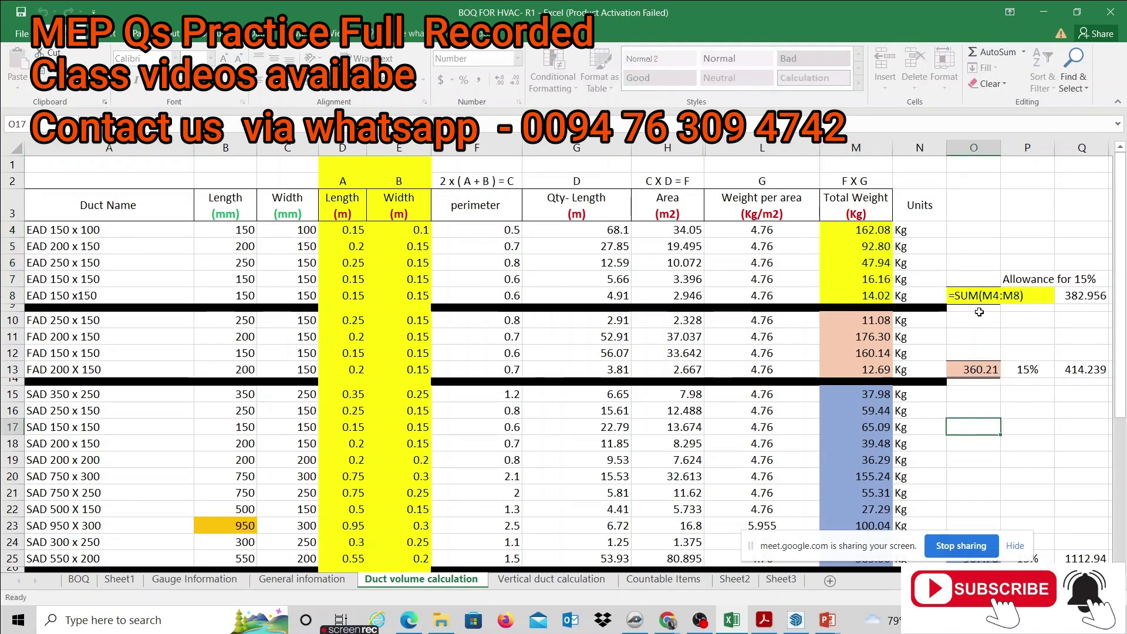
left_click(973, 296)
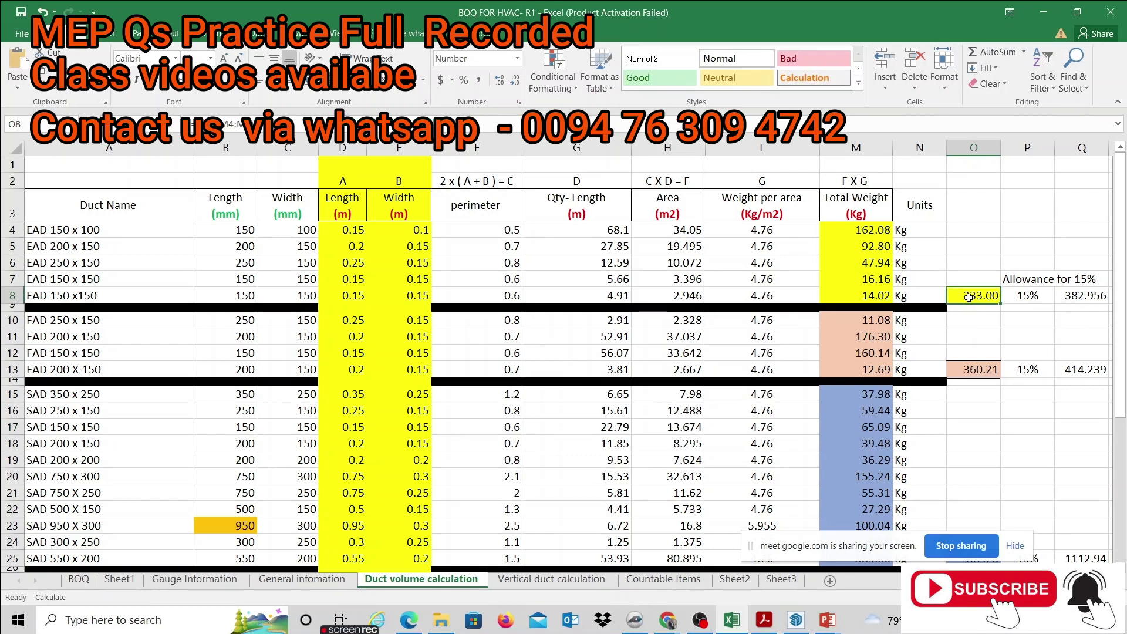
double_click(973, 297)
key("Escape")
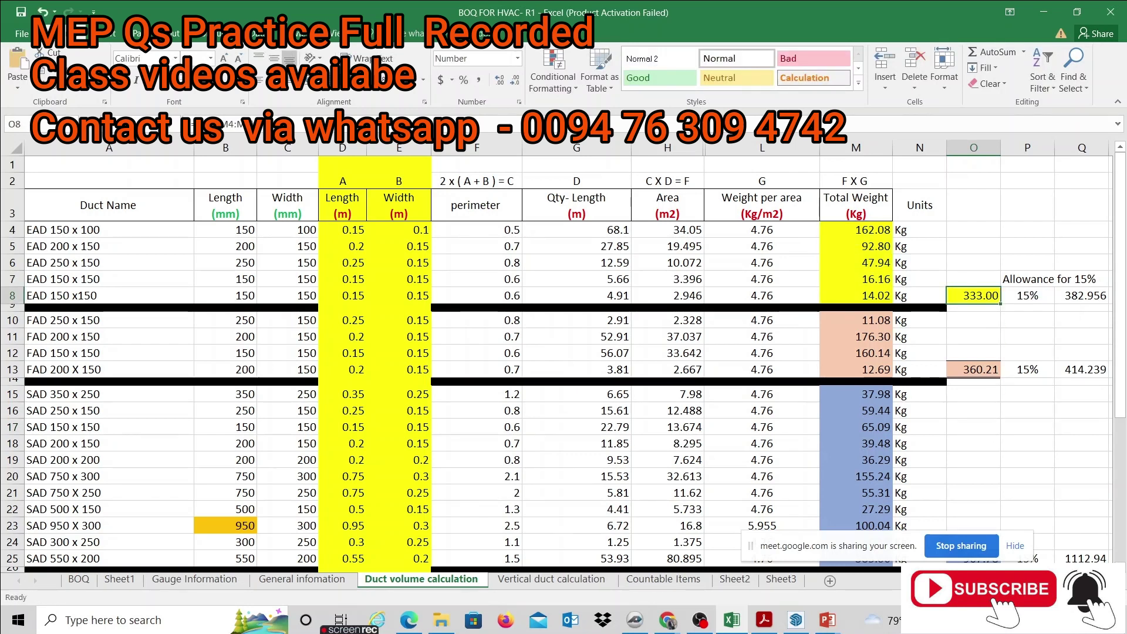
- Check the EAD lengths in B4:B7 and the 15% allowance in P8, then switch to PlanSwift
left_click(1090, 498)
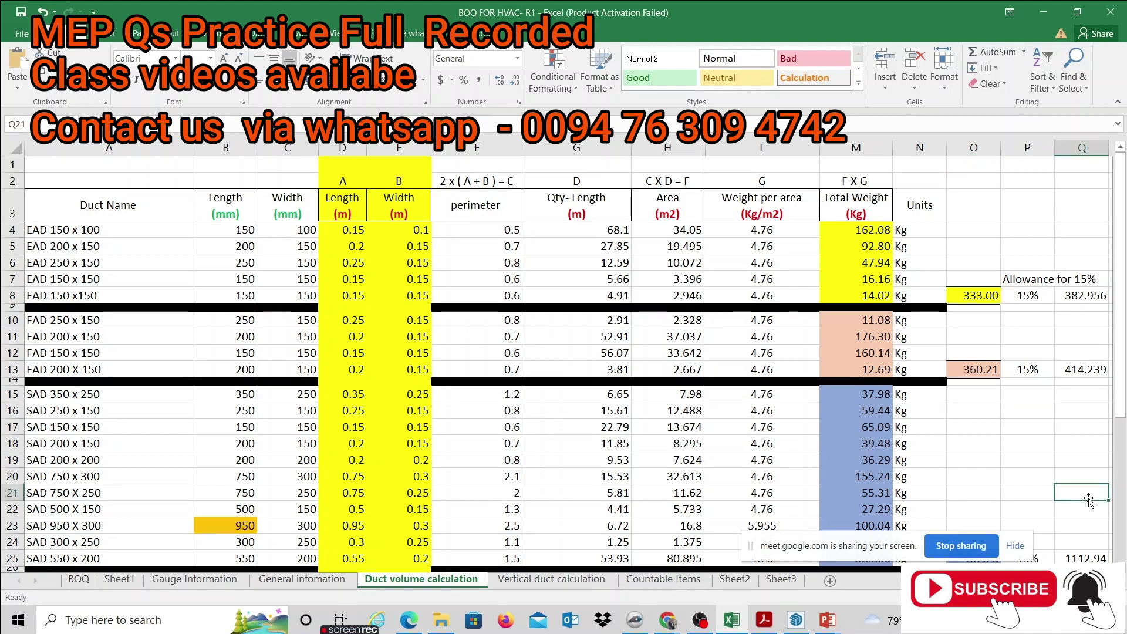
key("Right")
key("Right")
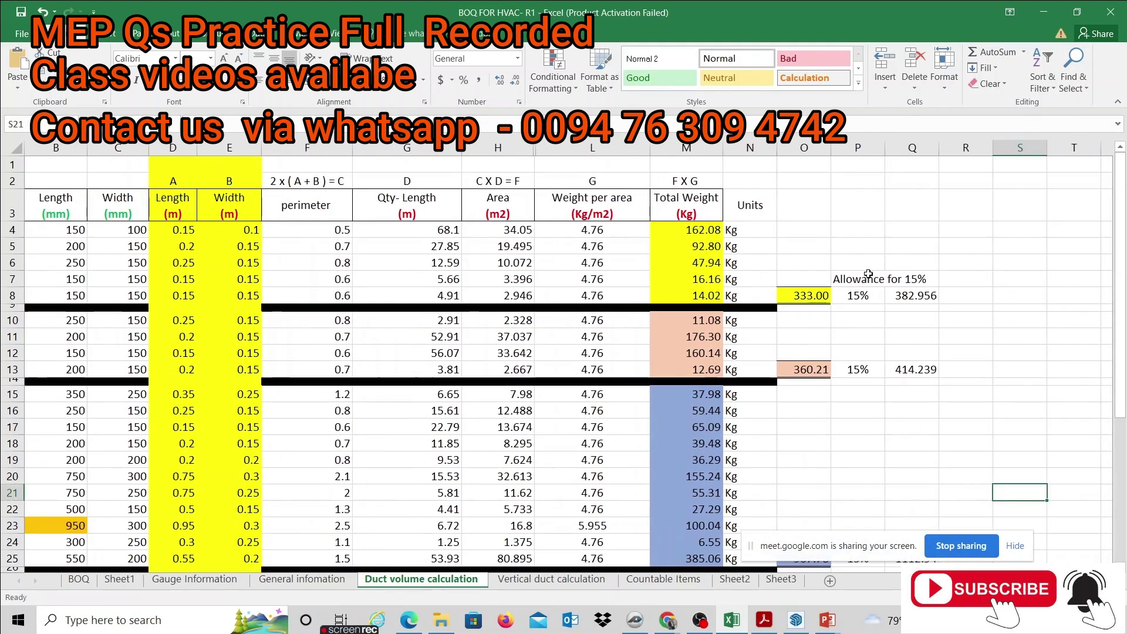
left_click_drag(71, 230, 72, 279)
left_click(861, 298)
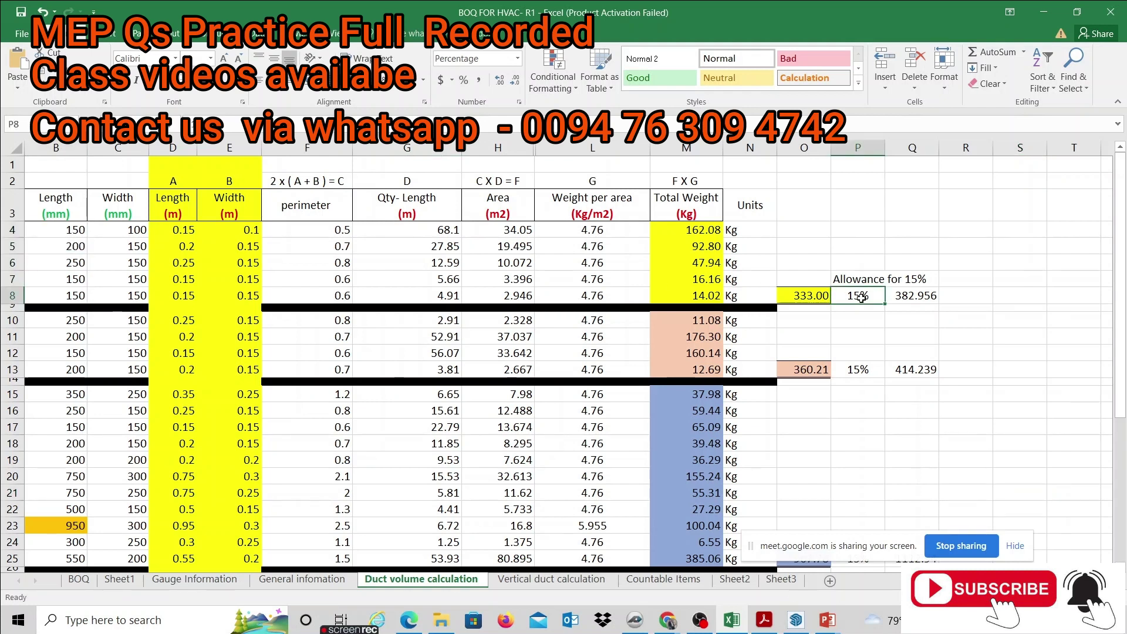
left_click(635, 620)
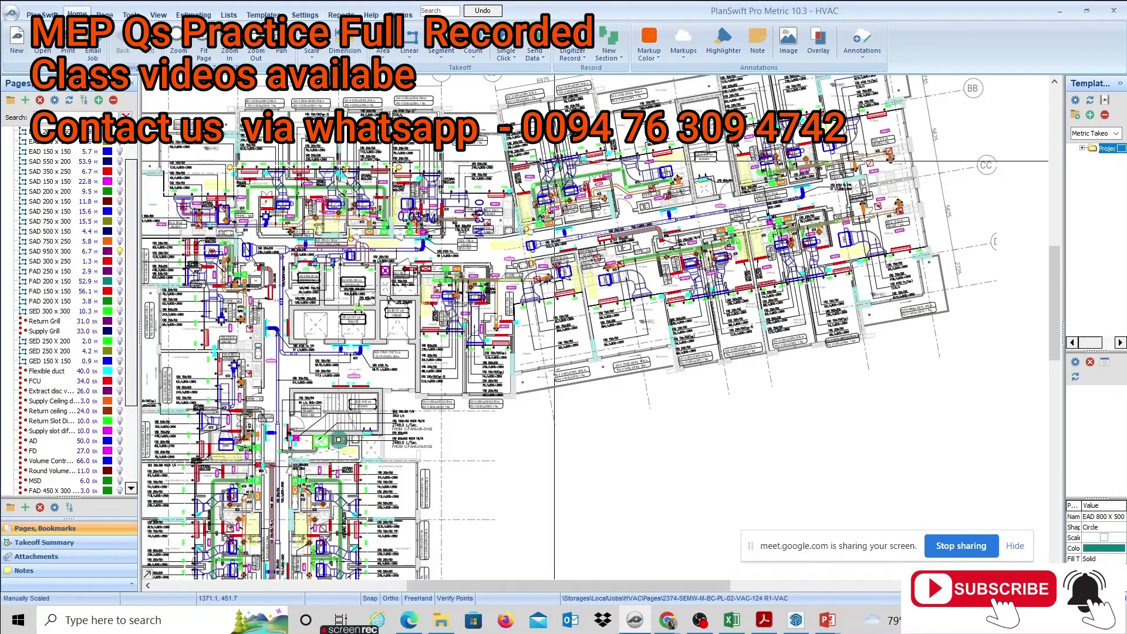
- Zoom in and pan the HVAC drawing past the Master Bed Room to the Dress, Linen Room and Bath area
scroll(554, 161, "up", 2)
scroll(553, 161, "up", 5)
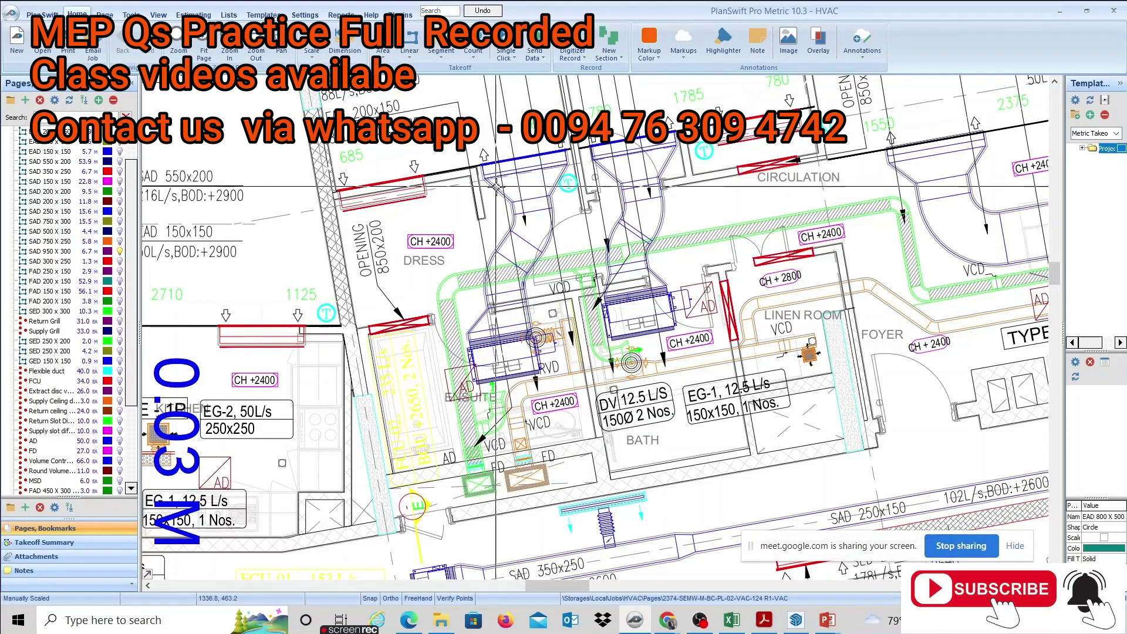
left_click_drag(522, 235, 590, 496)
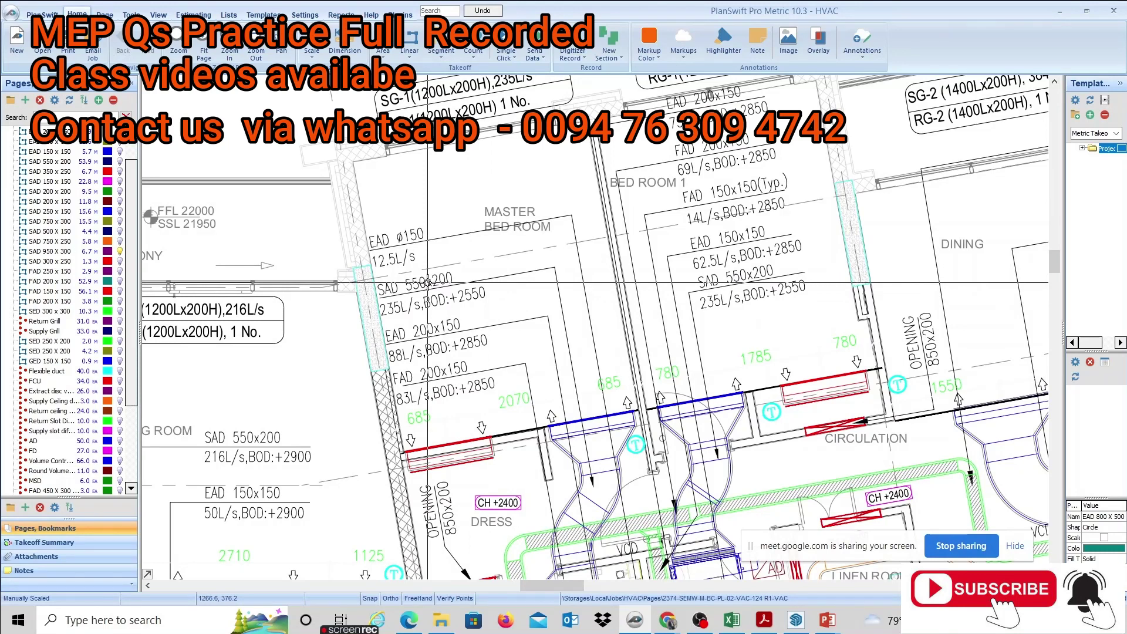
left_click_drag(600, 480, 523, 267)
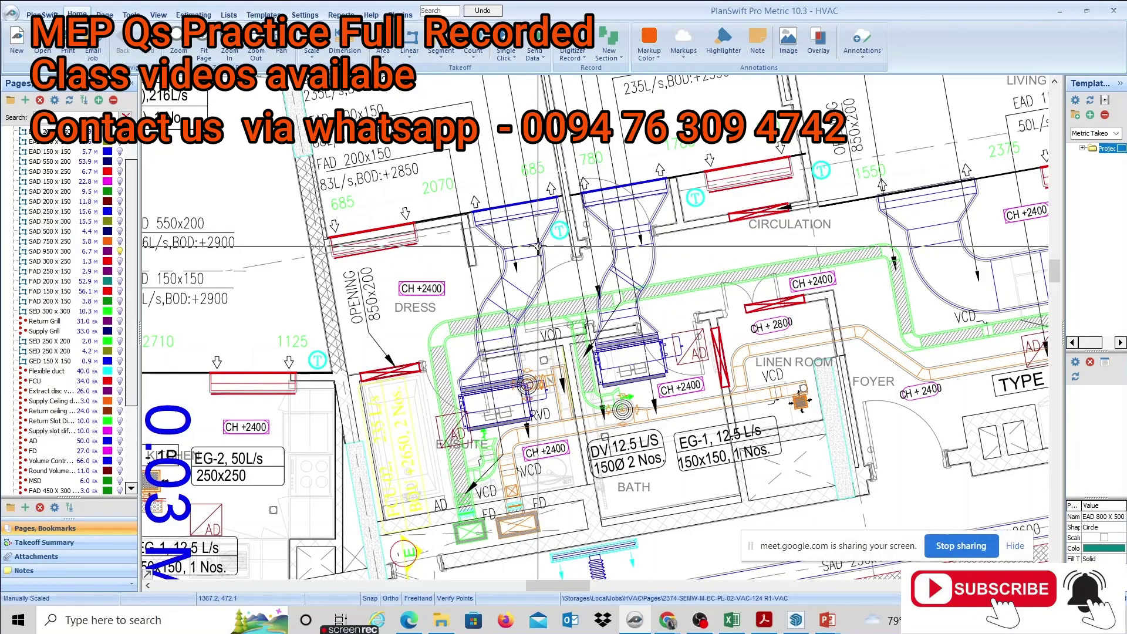
left_click_drag(538, 245, 564, 298)
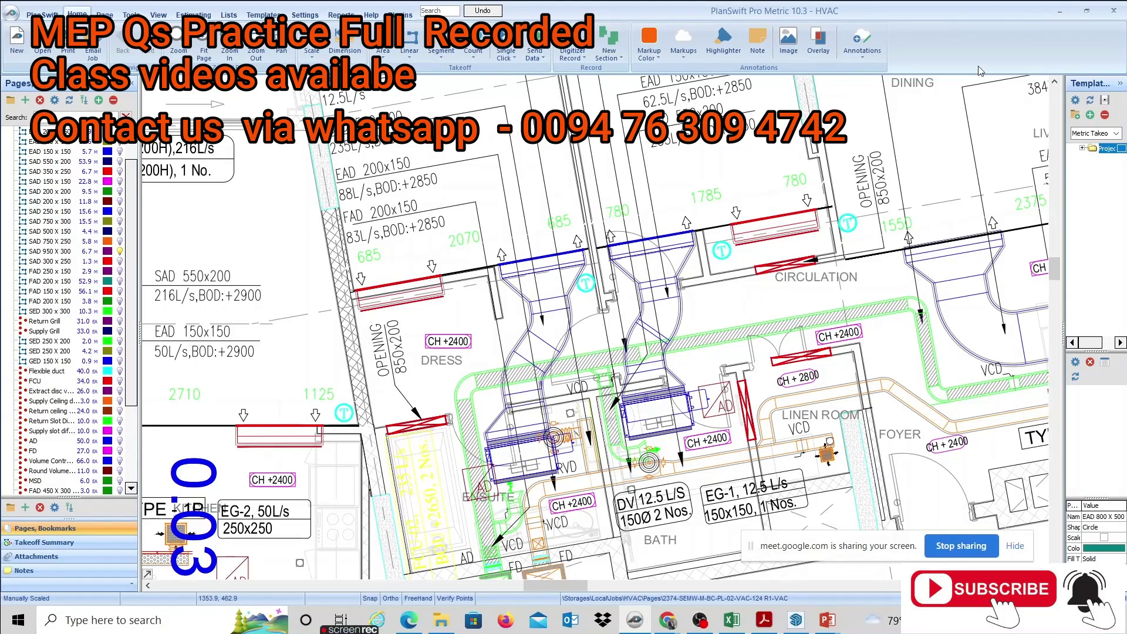
left_click(1060, 12)
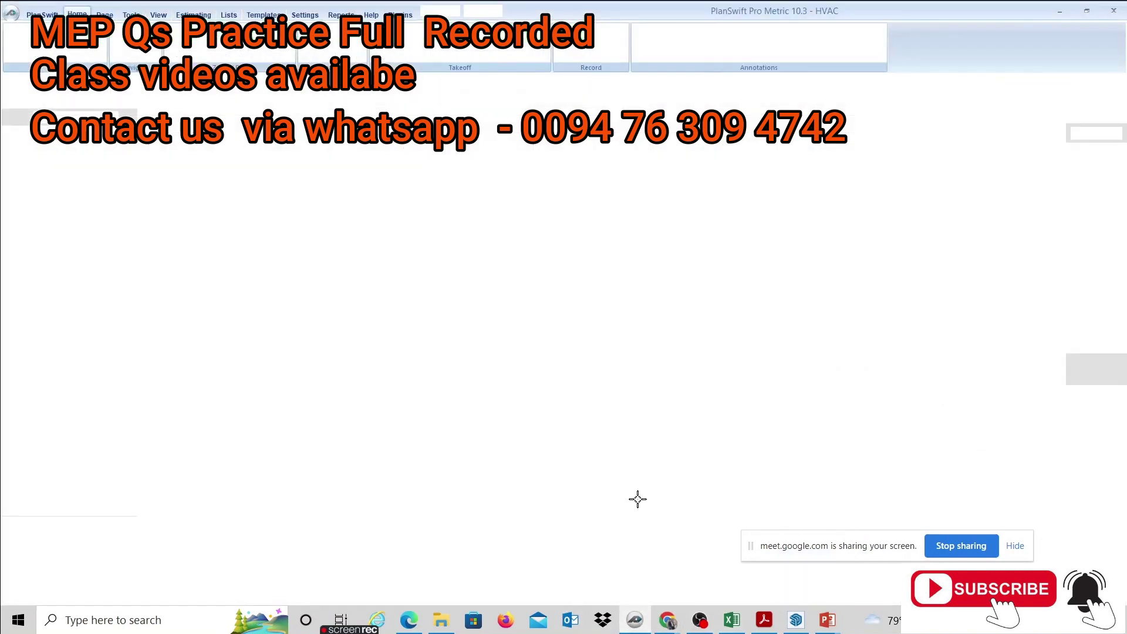
left_click(635, 620)
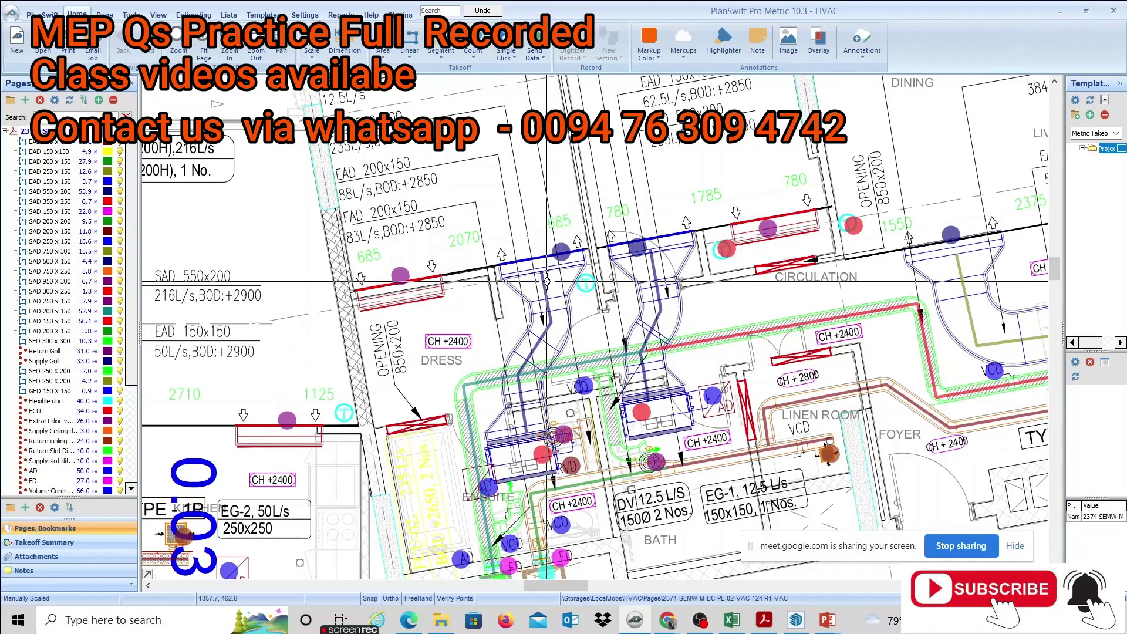
- Back in Excel, look over the allowance cells around P8 to P11, Q10 and R7
left_click(1059, 11)
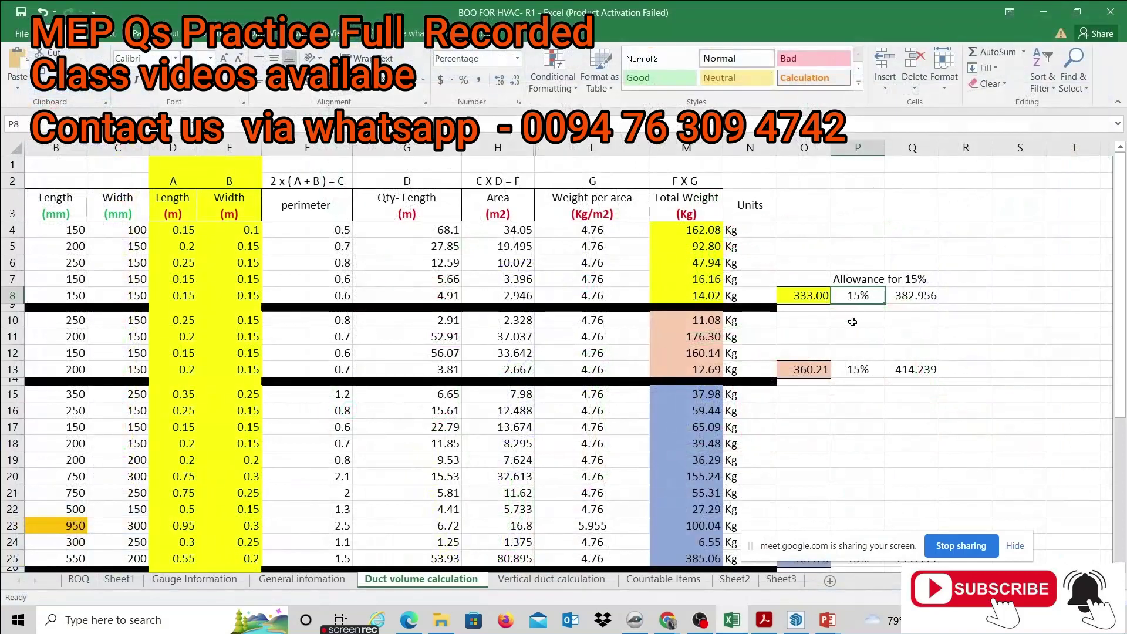
left_click(858, 331)
left_click(866, 316)
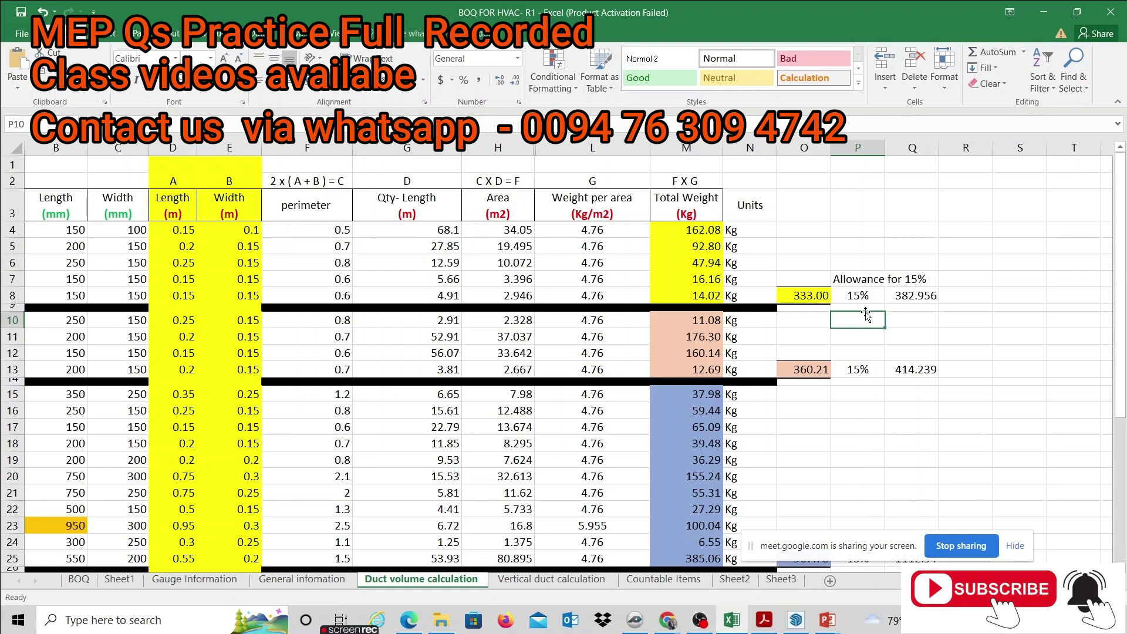
left_click(894, 317)
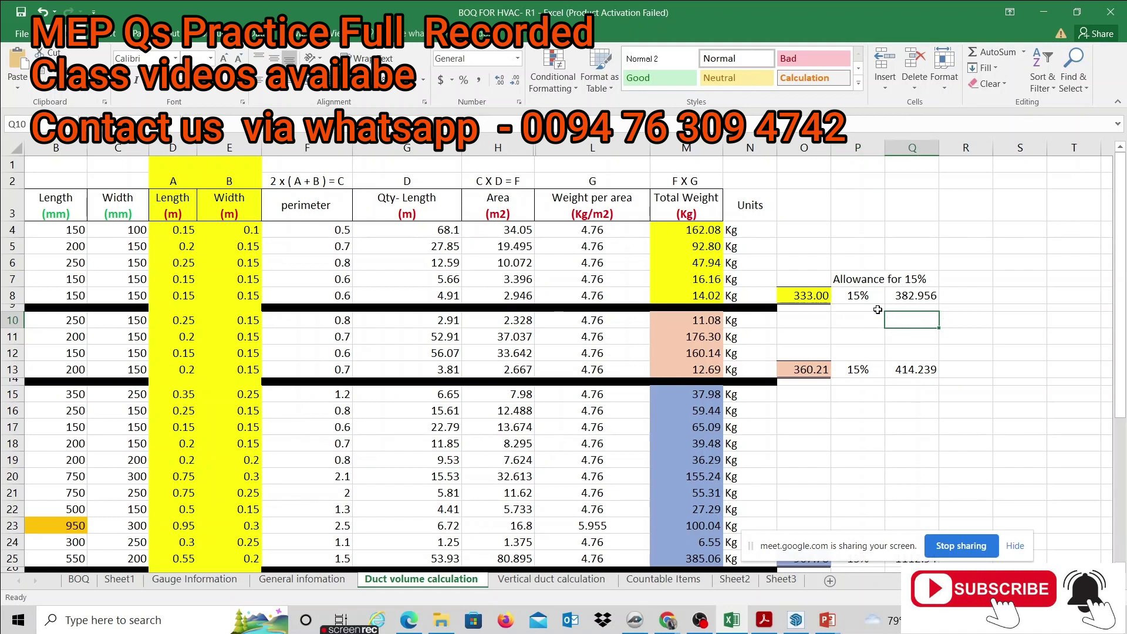
left_click(981, 274)
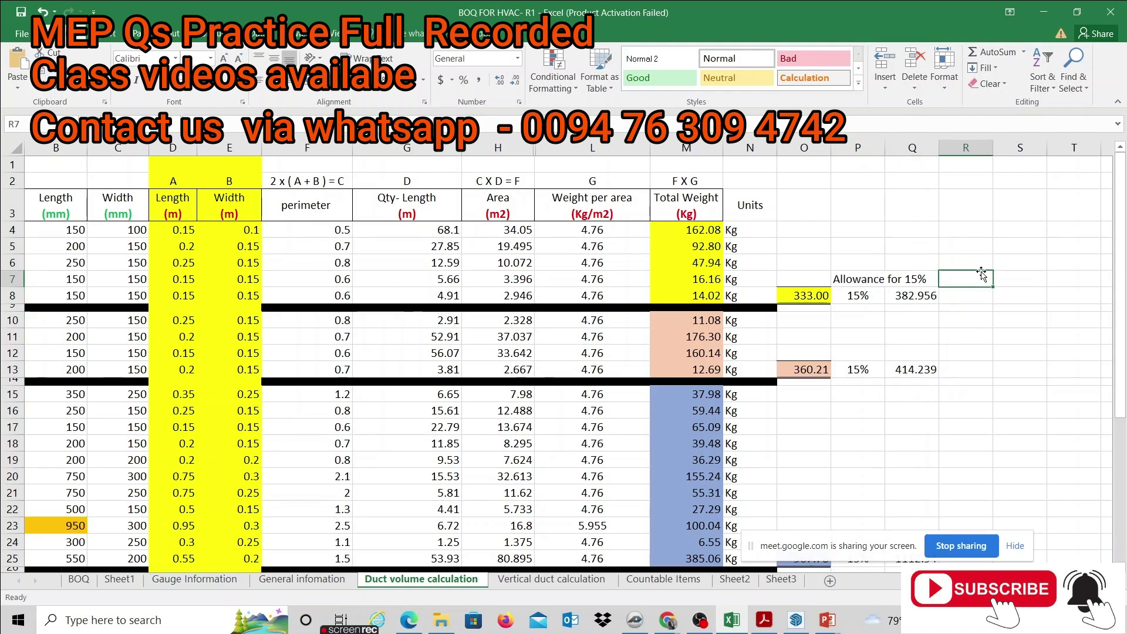
left_click(902, 445)
left_click(867, 295)
left_click(941, 340)
left_click(844, 291)
left_click(918, 335)
left_click(874, 300)
- Check the Q8 allowance formula and enter 'kg' in R8 beside the 382.956 total
left_click(905, 296)
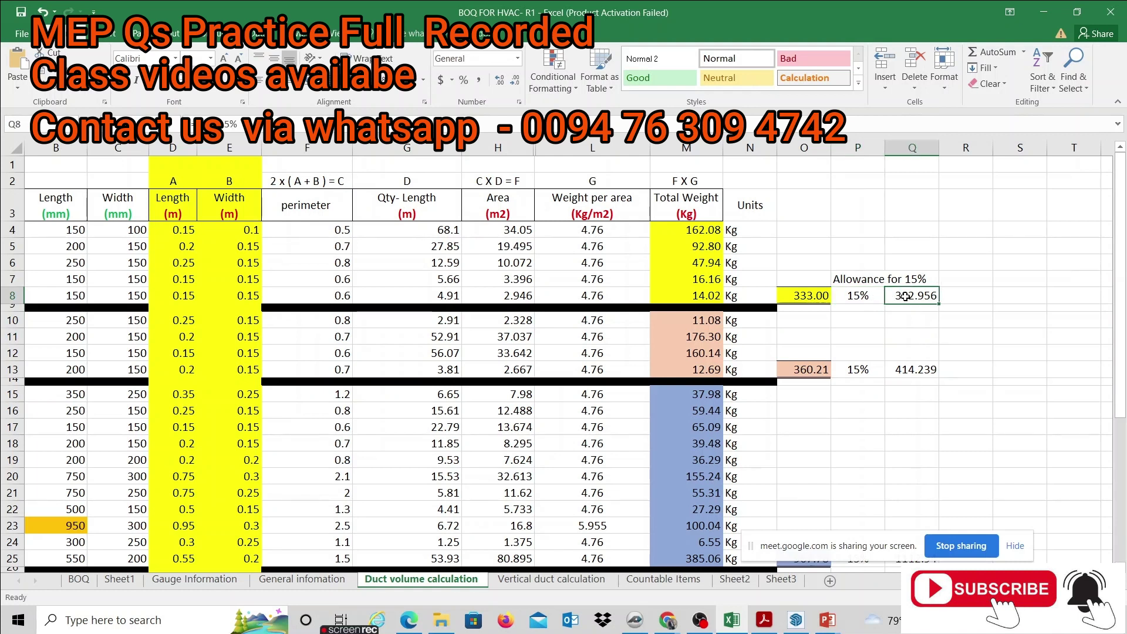
double_click(905, 297)
key("Escape")
left_click(967, 293)
type("k")
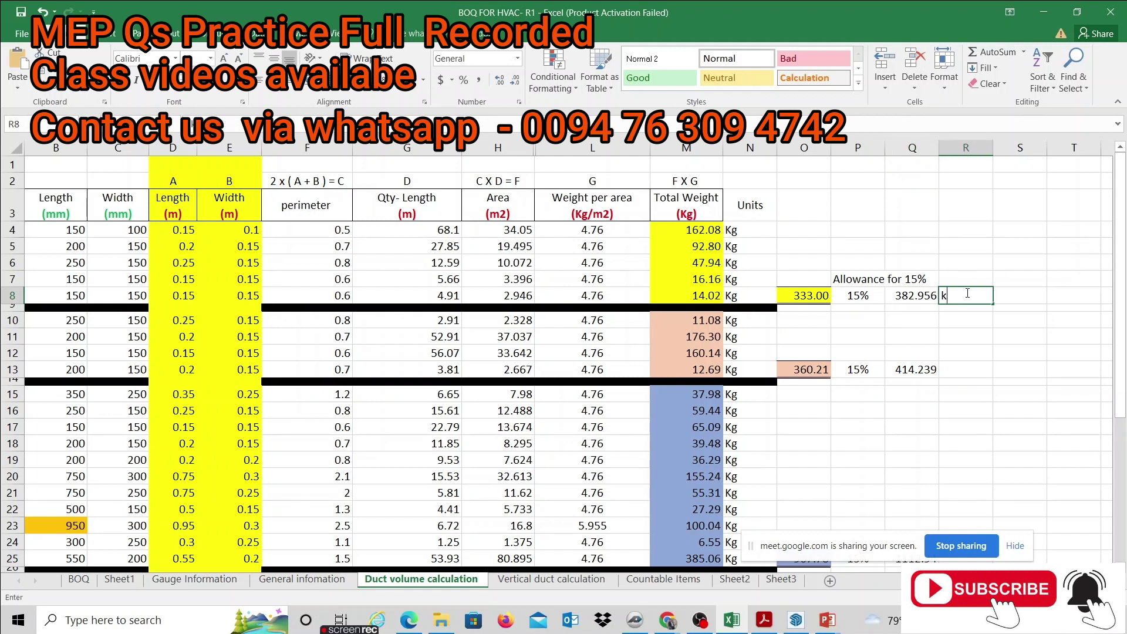
type("g")
key("Return")
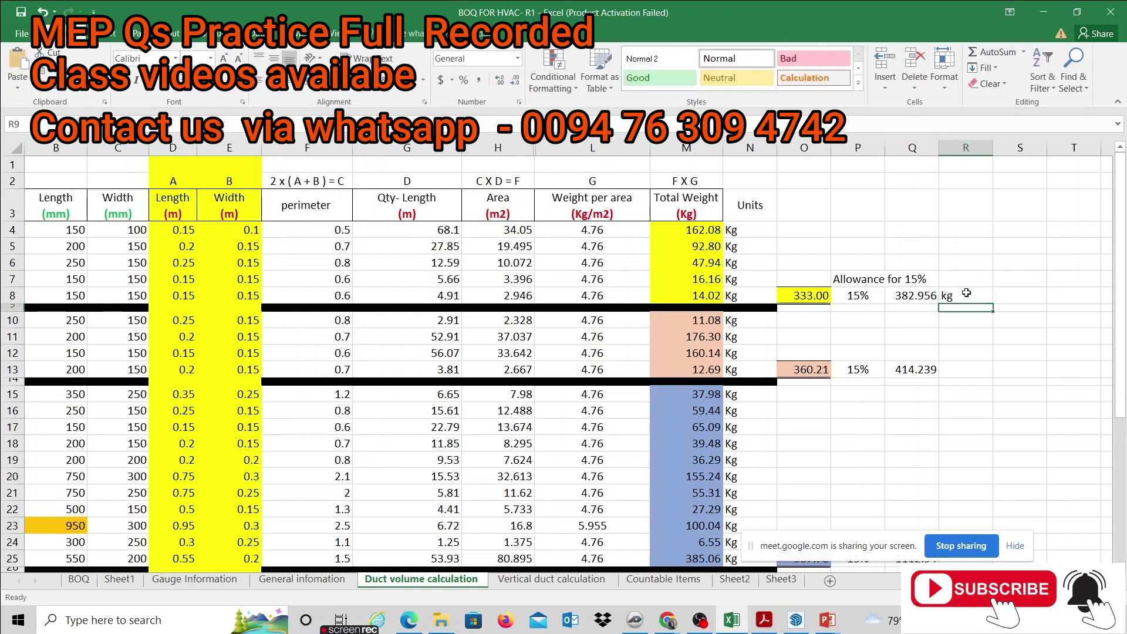
- Select the FAD duct names in A11:A12 and their dimensions from B11 to E11
left_click(103, 358)
left_click_drag(432, 468, 120, 441)
left_click(104, 427)
left_click_drag(103, 336, 105, 353)
left_click_drag(229, 336, 707, 353)
- Review row 23's 950 length and 5.955 weight per area, and the SAD subtotal 967.78
left_click(916, 393)
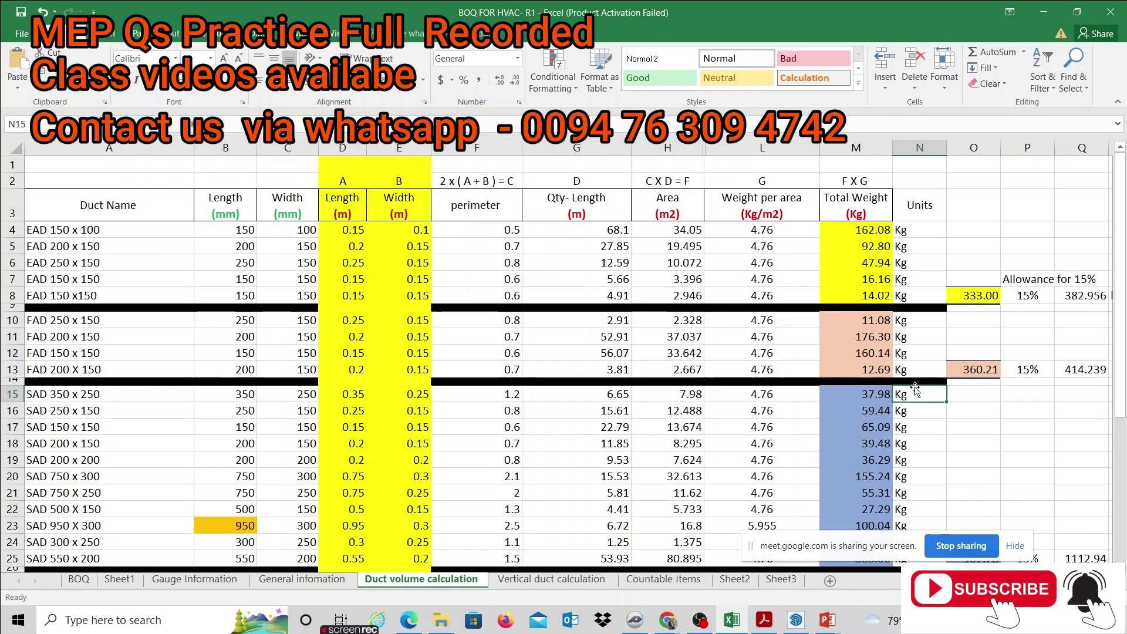
scroll(790, 462, "down", 1)
left_click(776, 459)
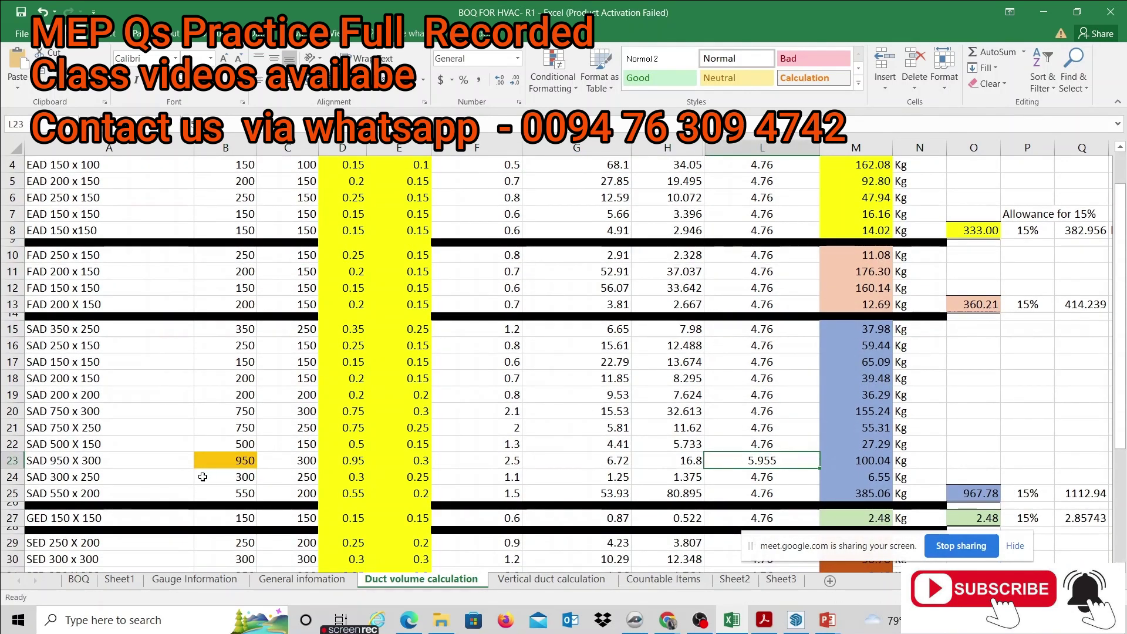
left_click(234, 465)
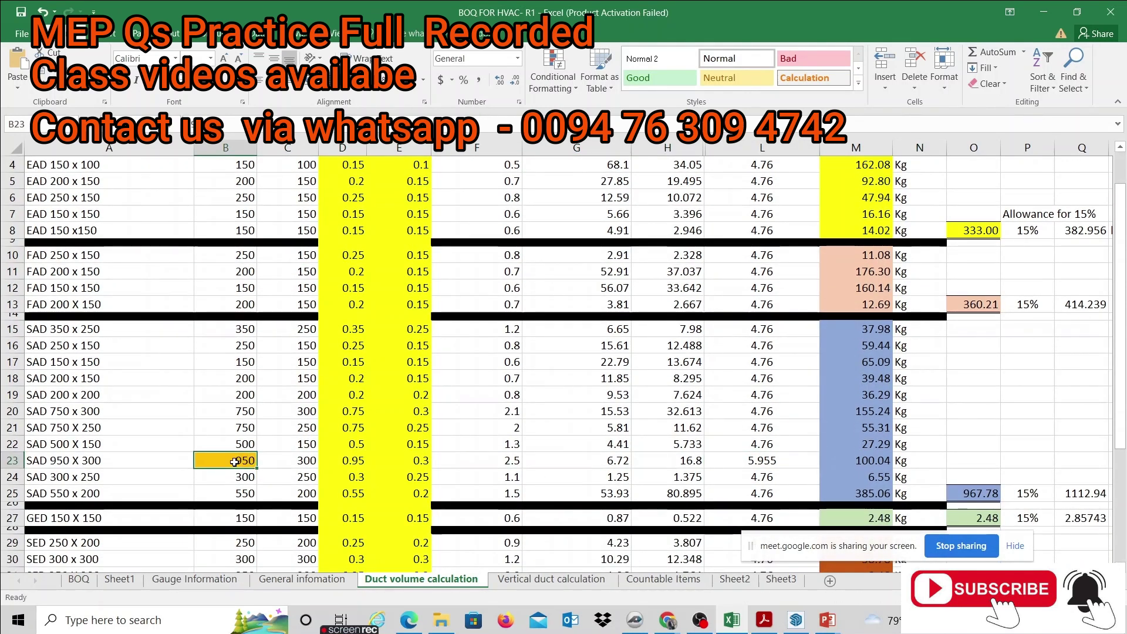
left_click(757, 464)
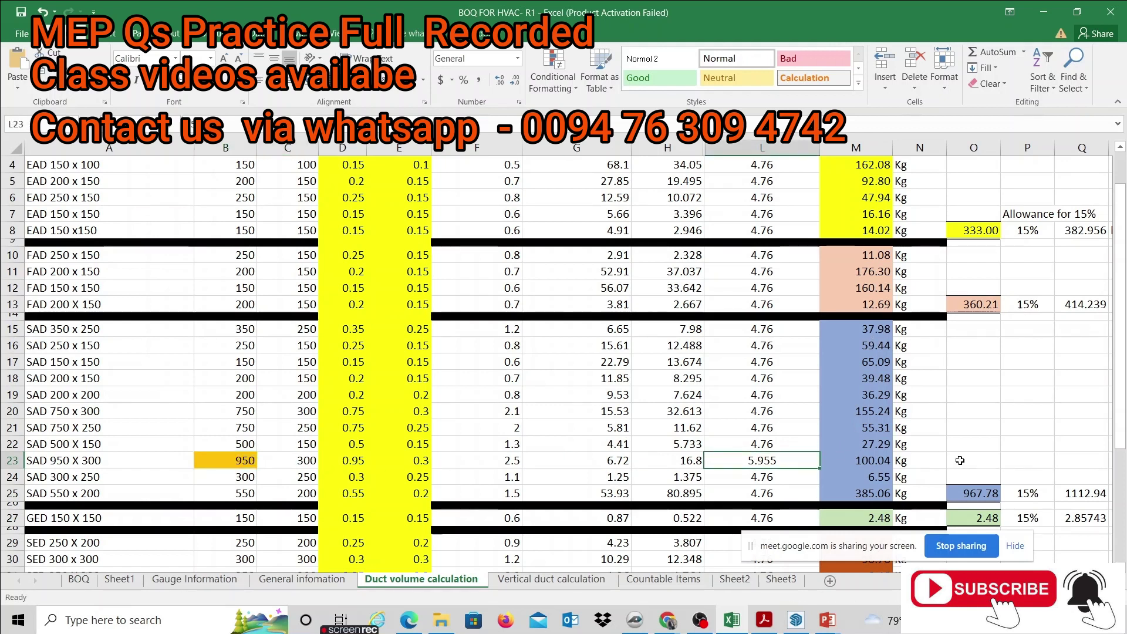
left_click(988, 490)
- Check the 15% allowance column P24:P35 and the 2011.09 grand total in the Total row
scroll(986, 490, "down", 1)
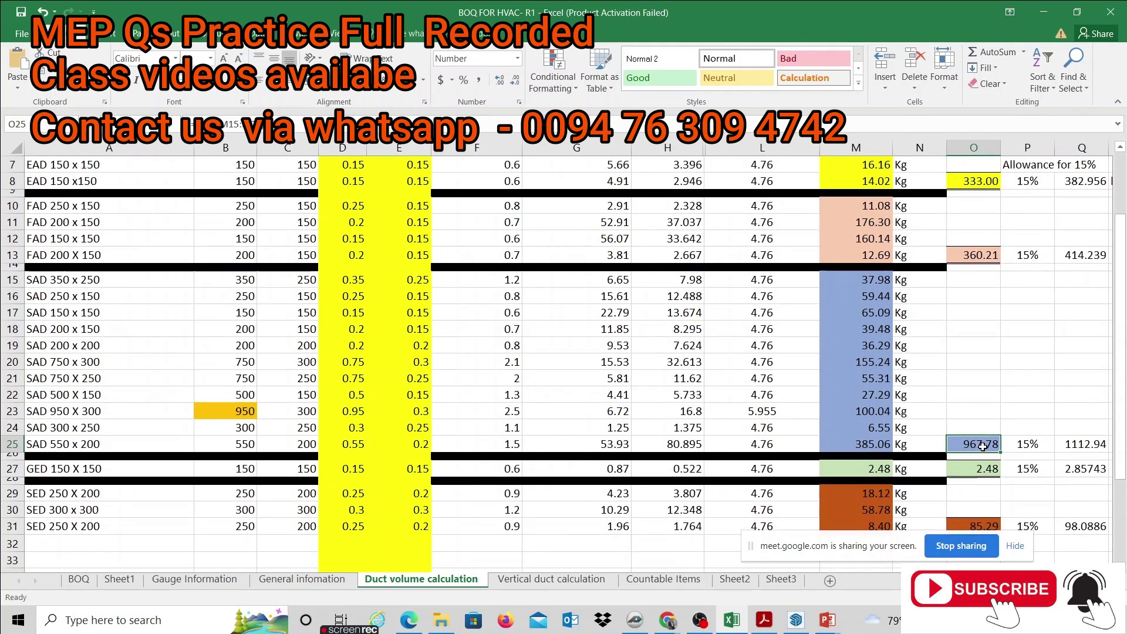
left_click_drag(1034, 446, 1083, 445)
left_click(1031, 444)
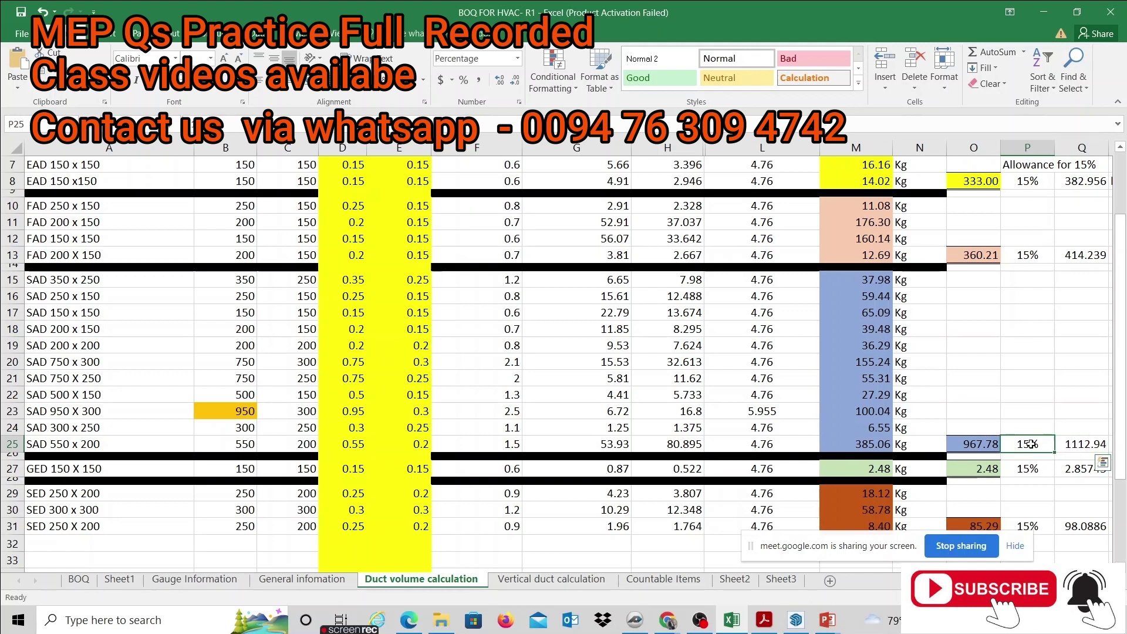
left_click_drag(1027, 411, 1027, 488)
left_click(1009, 500)
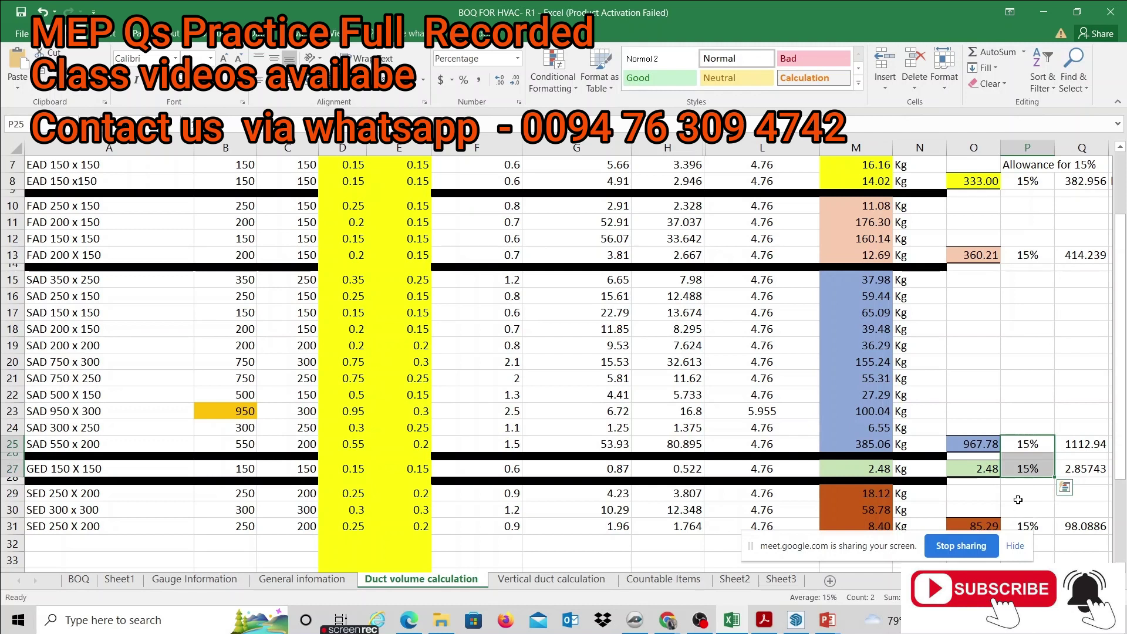
scroll(951, 411, "down", 2)
left_click_drag(1029, 337, 1038, 507)
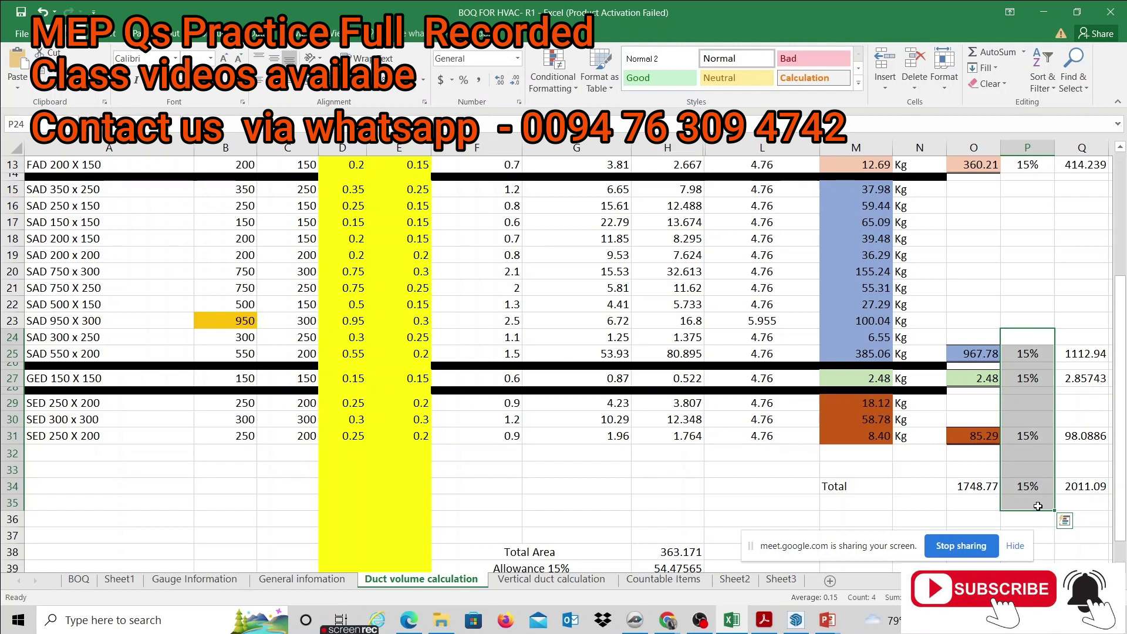
left_click(1097, 508)
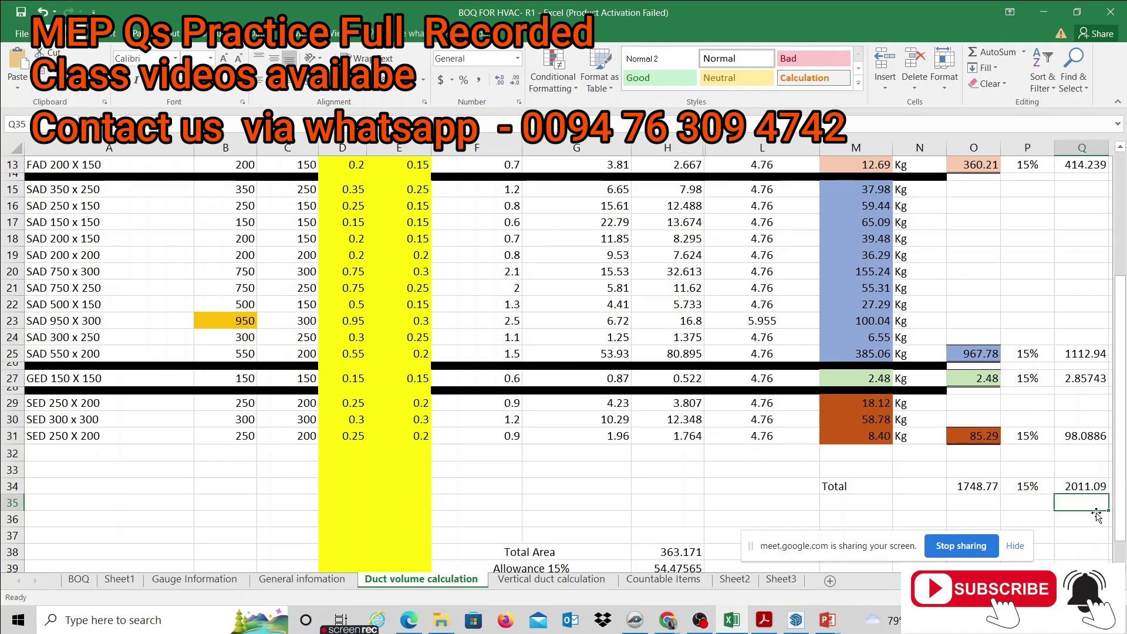
left_click_drag(863, 491, 968, 482)
left_click(923, 488)
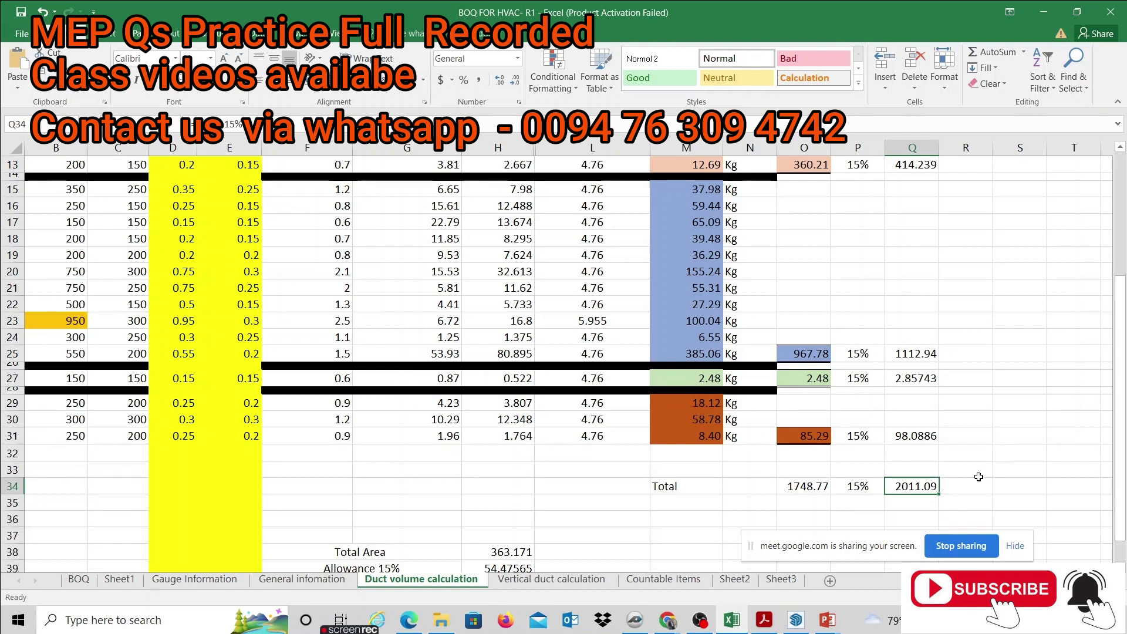
- Glance at the Vertical duct calculation sheet, then bring up the PlanSwift drawing
left_click(551, 579)
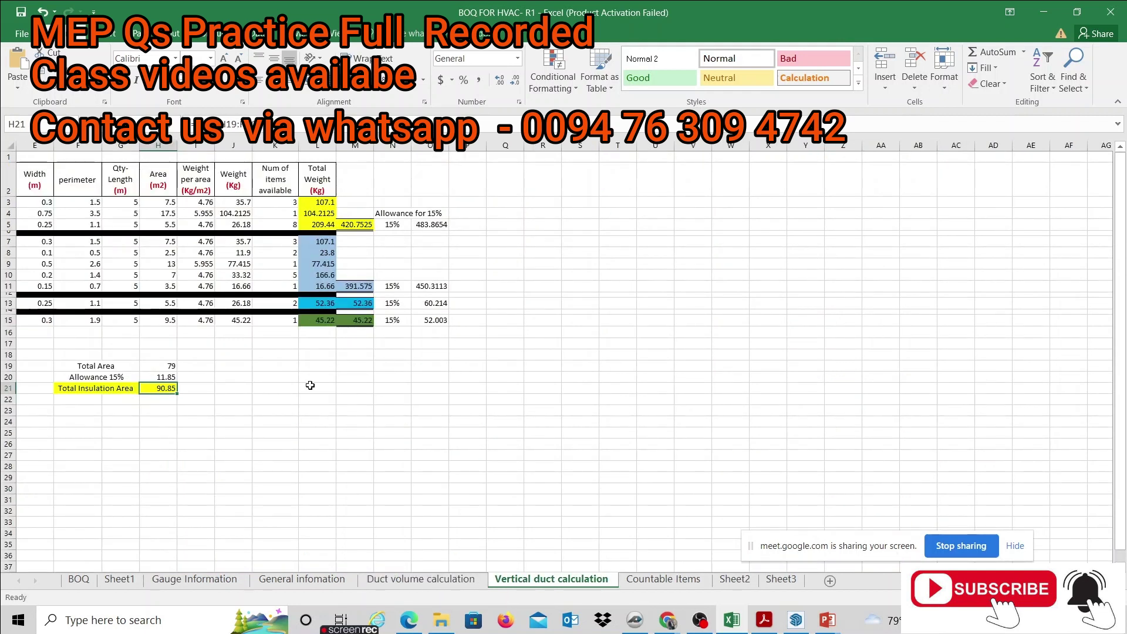
left_click_drag(731, 489, 2, 483)
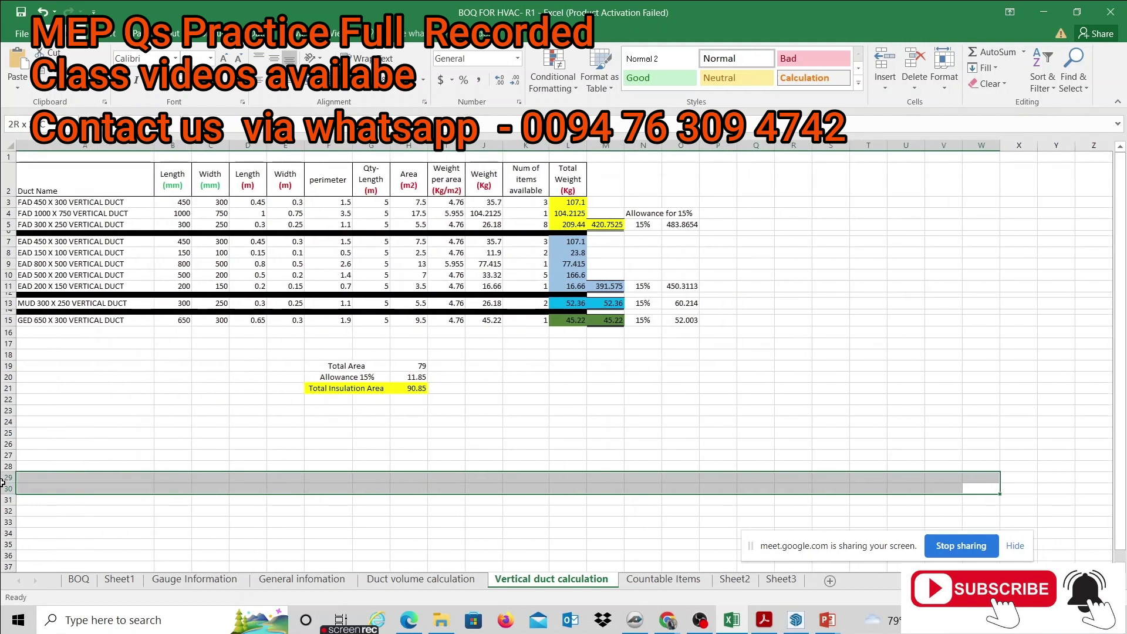
left_click(233, 467)
left_click(635, 620)
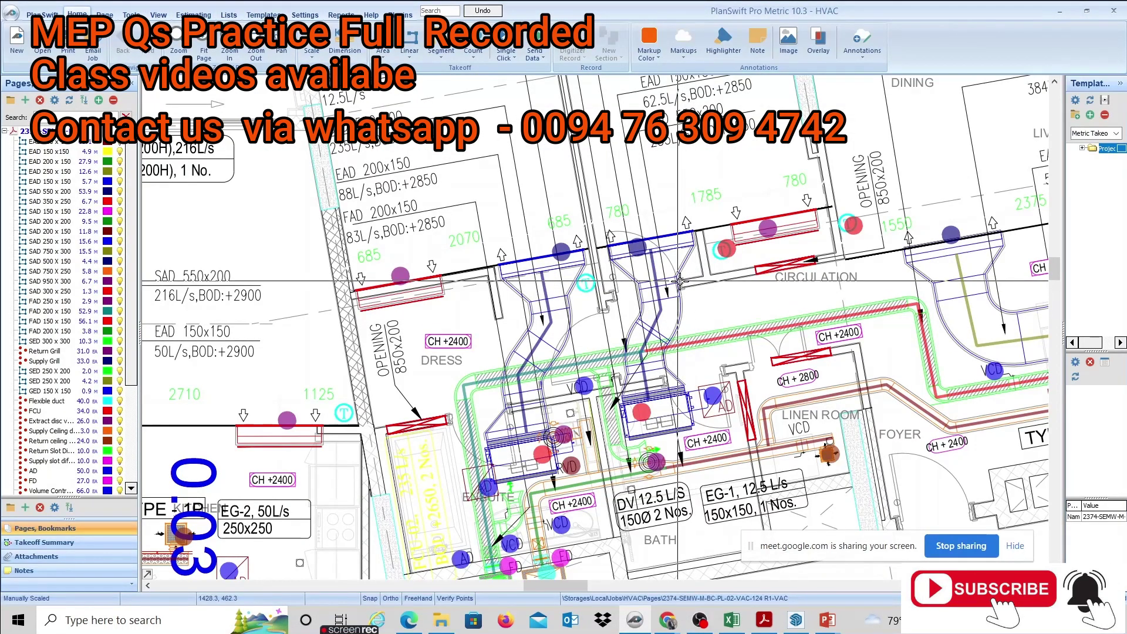
- Find and select the EAD 500 X 200 diffuser near the garbage room, then return to Excel
scroll(679, 282, "down", 3)
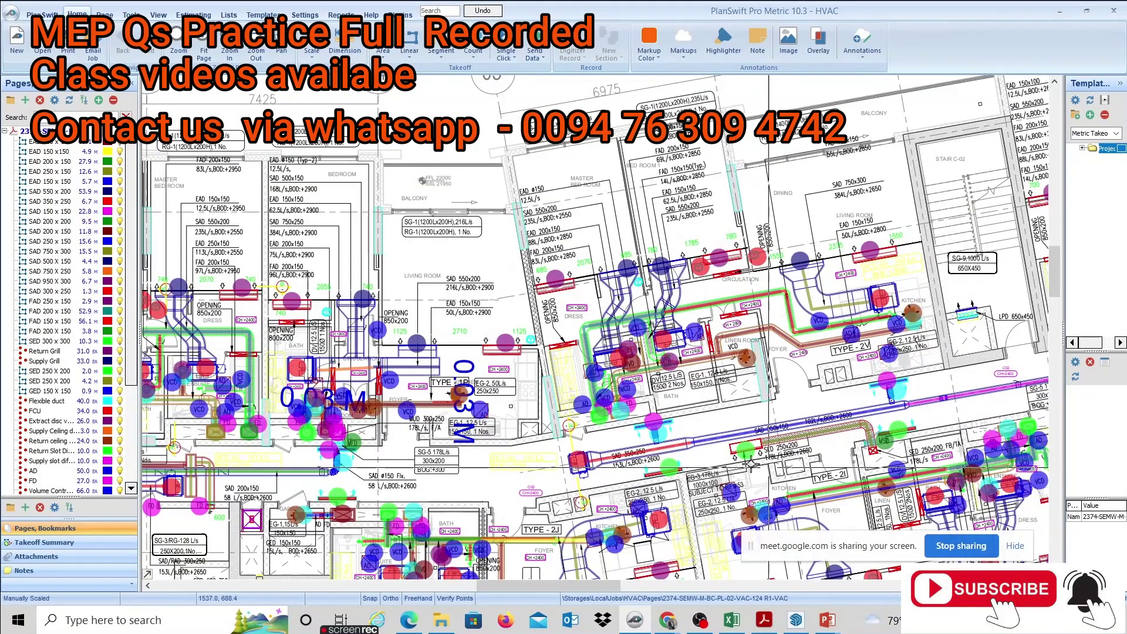
mouse_move(735, 381)
left_mouse_down()
mouse_move(446, 185)
mouse_move(537, 152)
mouse_move(578, 162)
left_mouse_up()
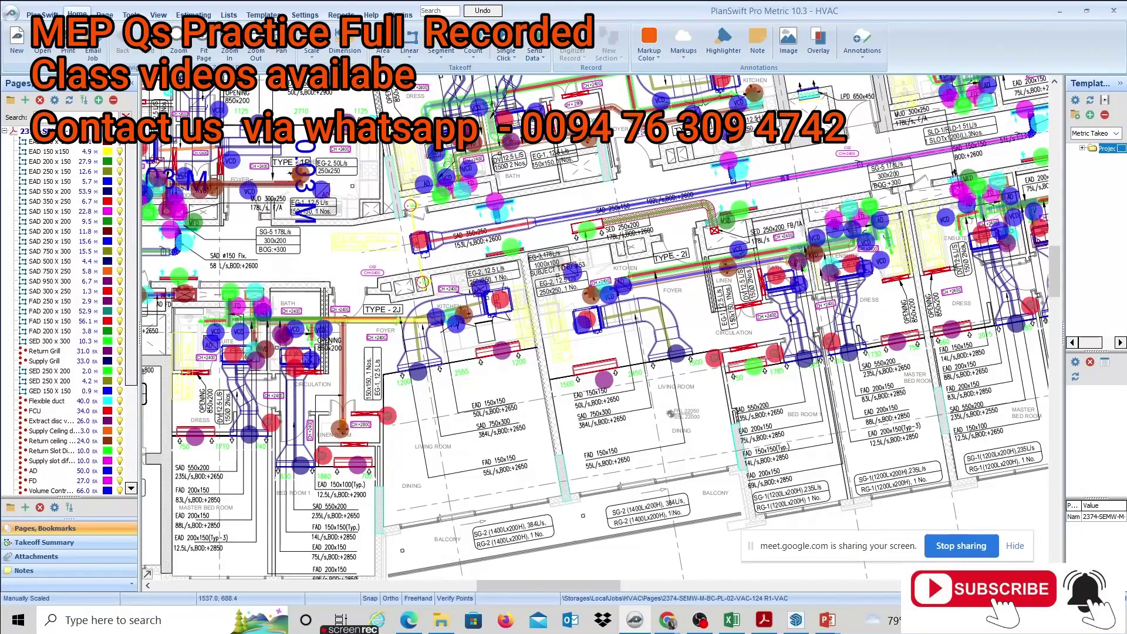
scroll(193, 294, "up", 5)
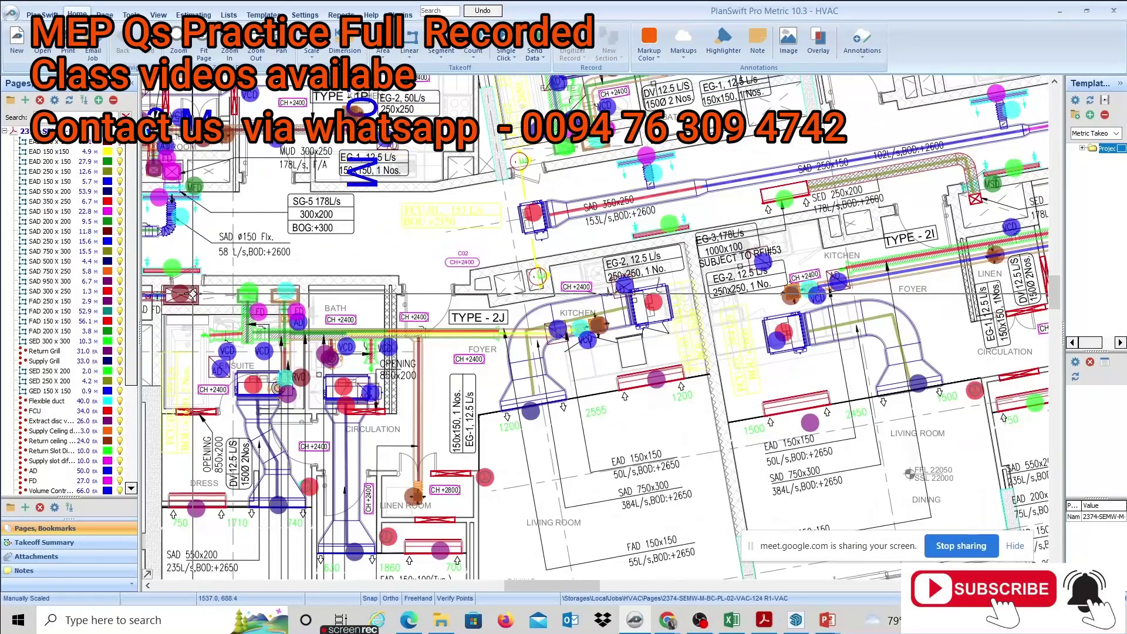
left_click_drag(225, 306, 480, 364)
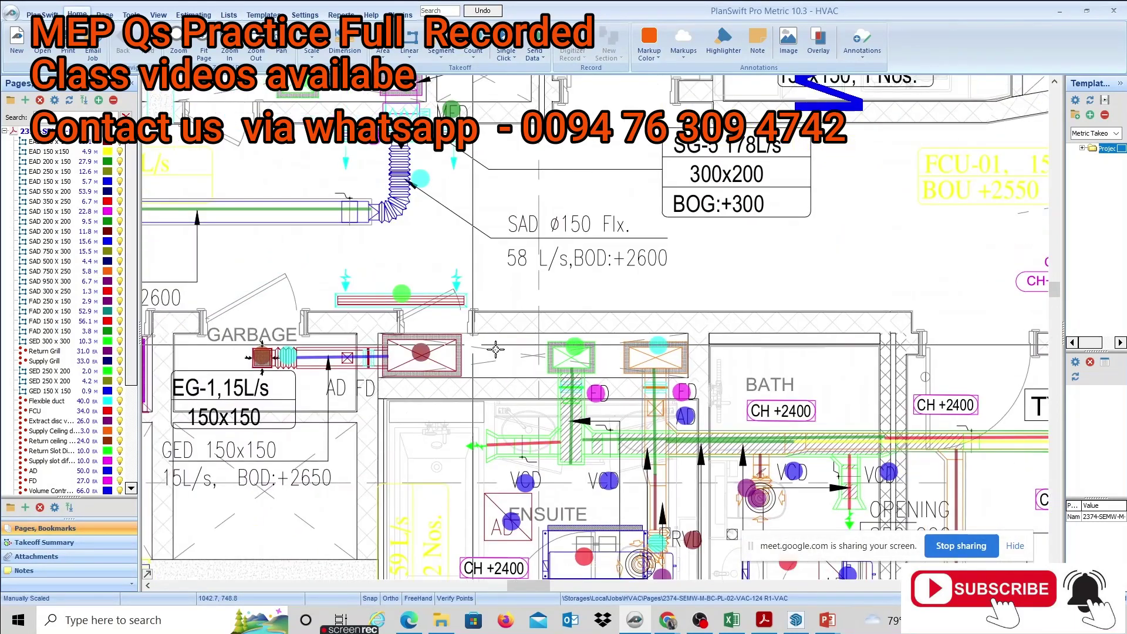
scroll(480, 364, "up", 4)
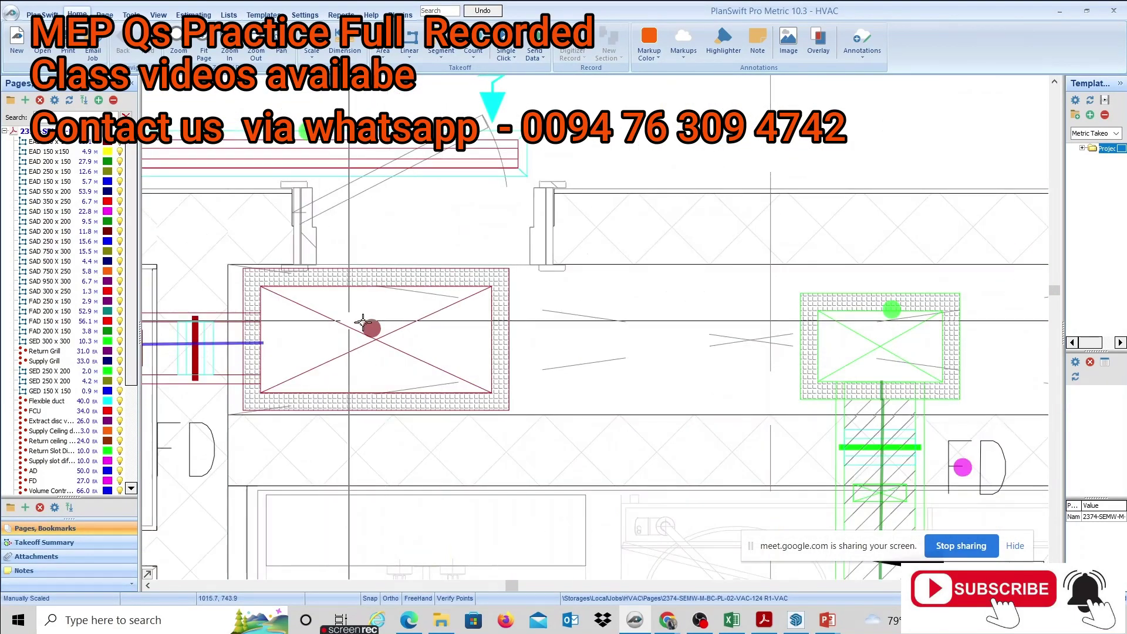
scroll(554, 320, "down", 3)
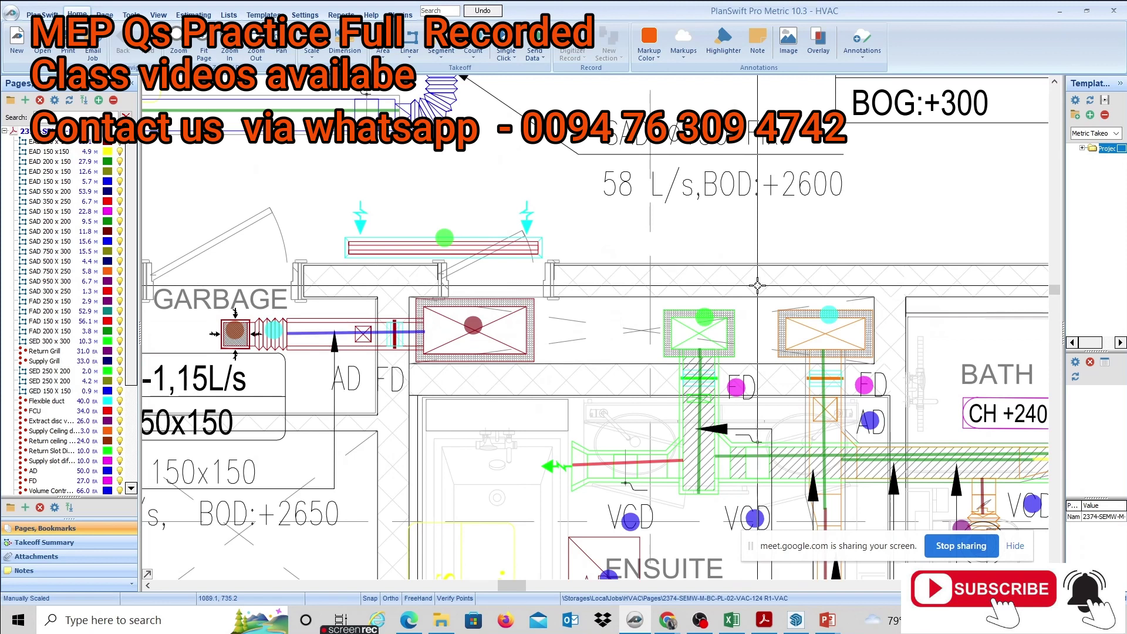
left_click(832, 314)
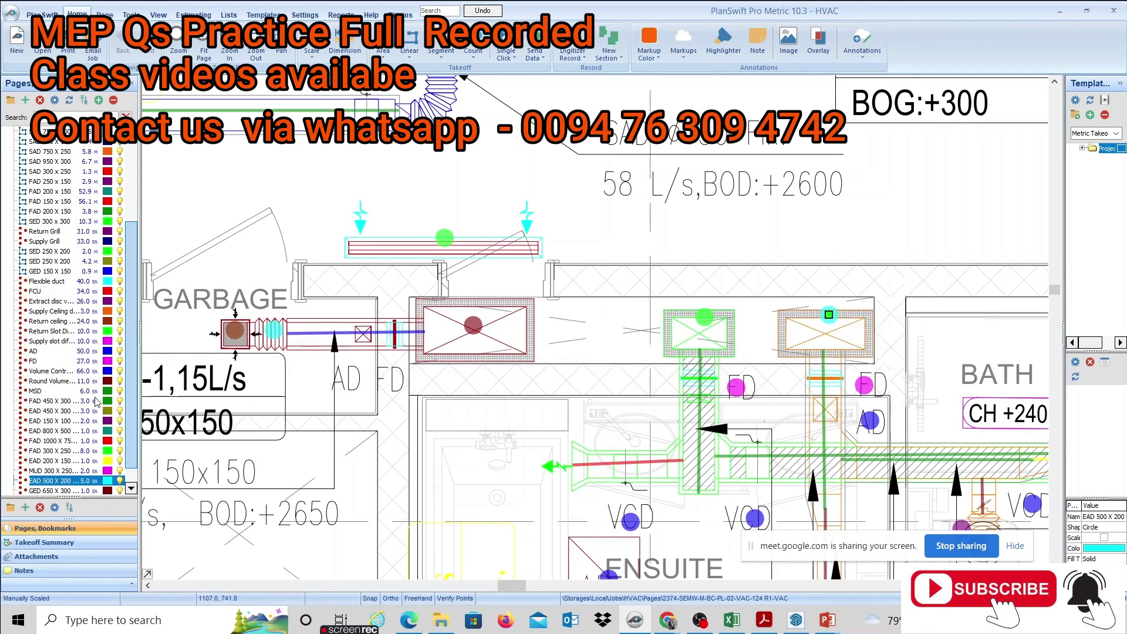
scroll(93, 414, "down", 5)
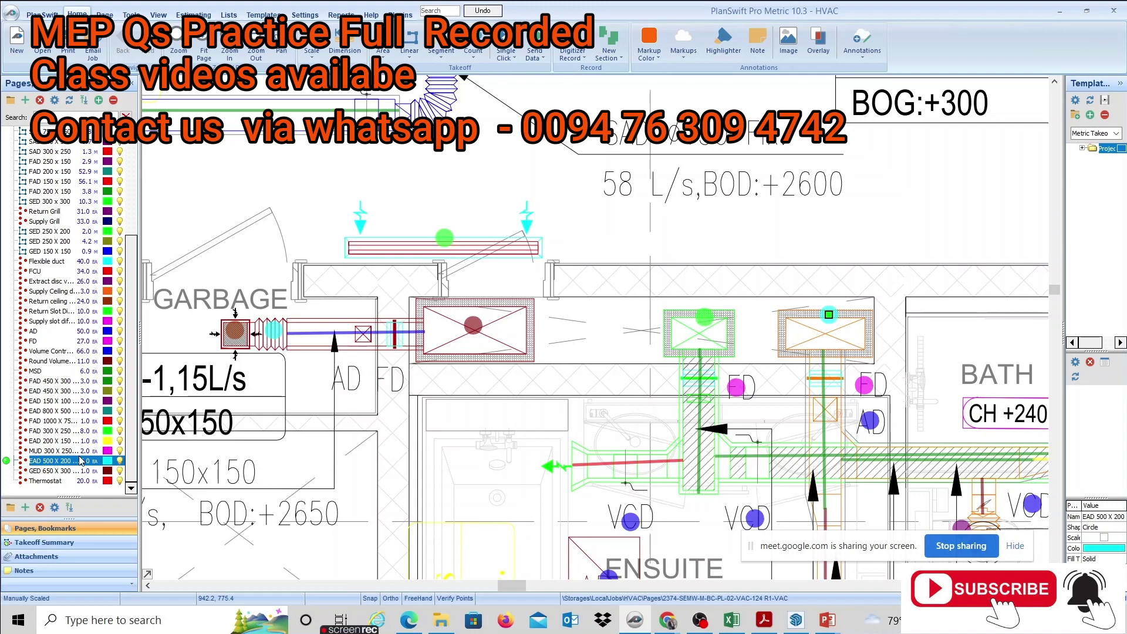
left_click(1059, 11)
left_click(751, 372)
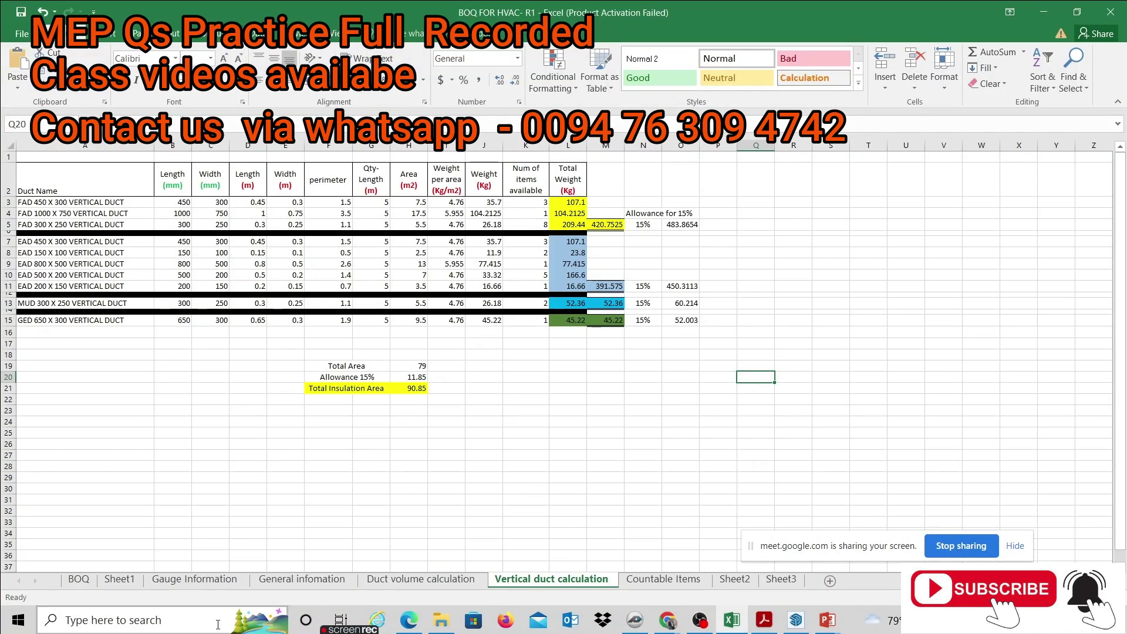
- Fill the Num of items available column K with yellow
left_click(443, 508)
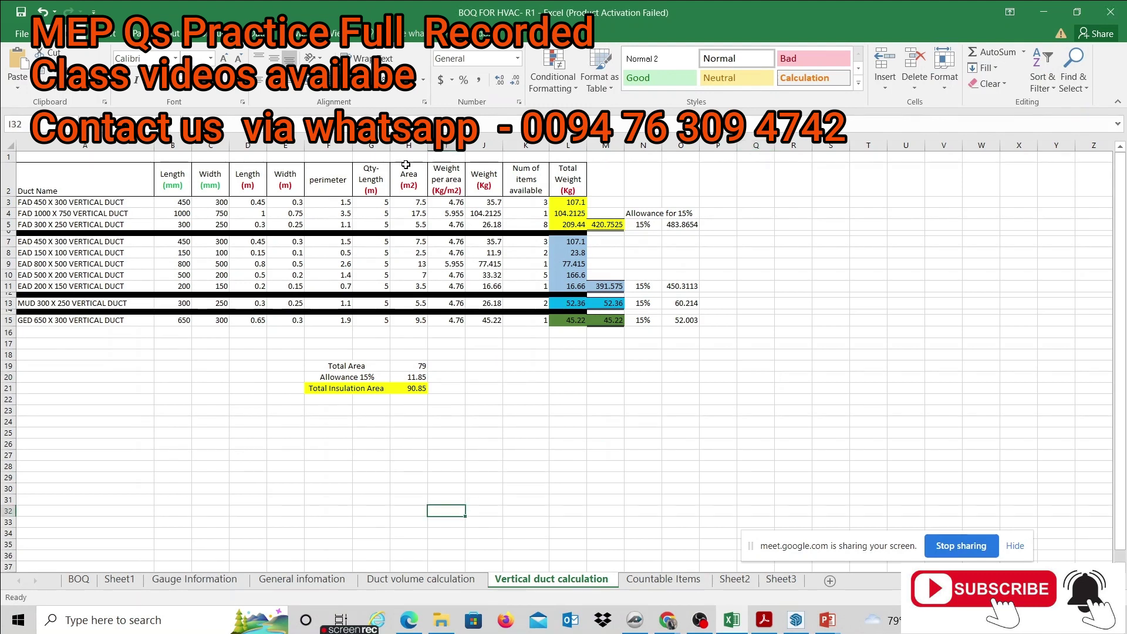
left_click(371, 143)
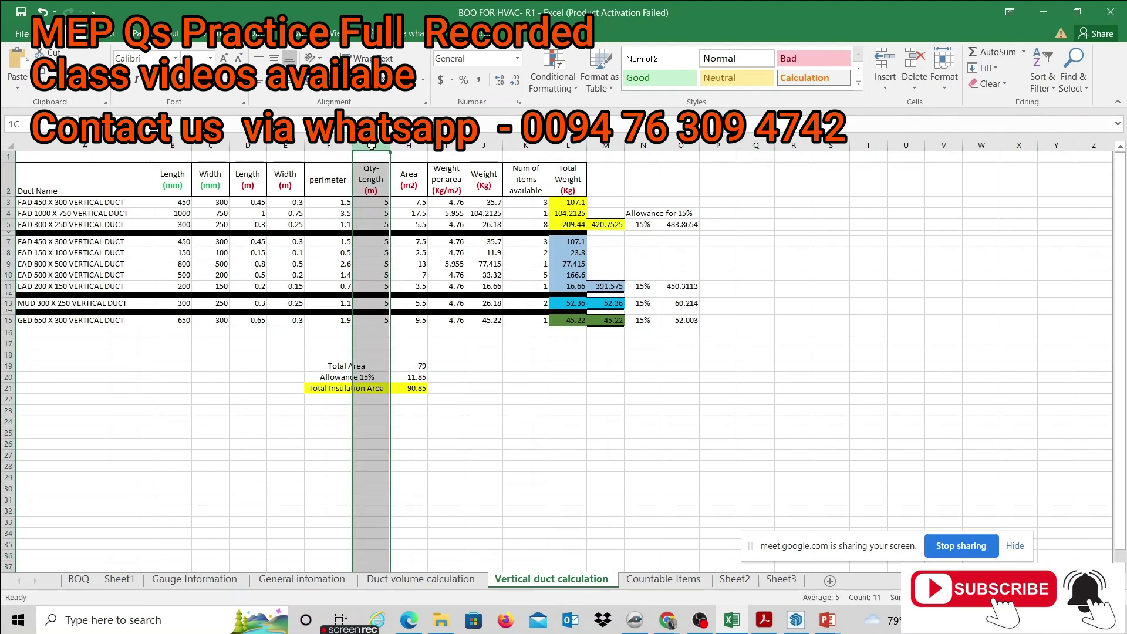
left_click(446, 410)
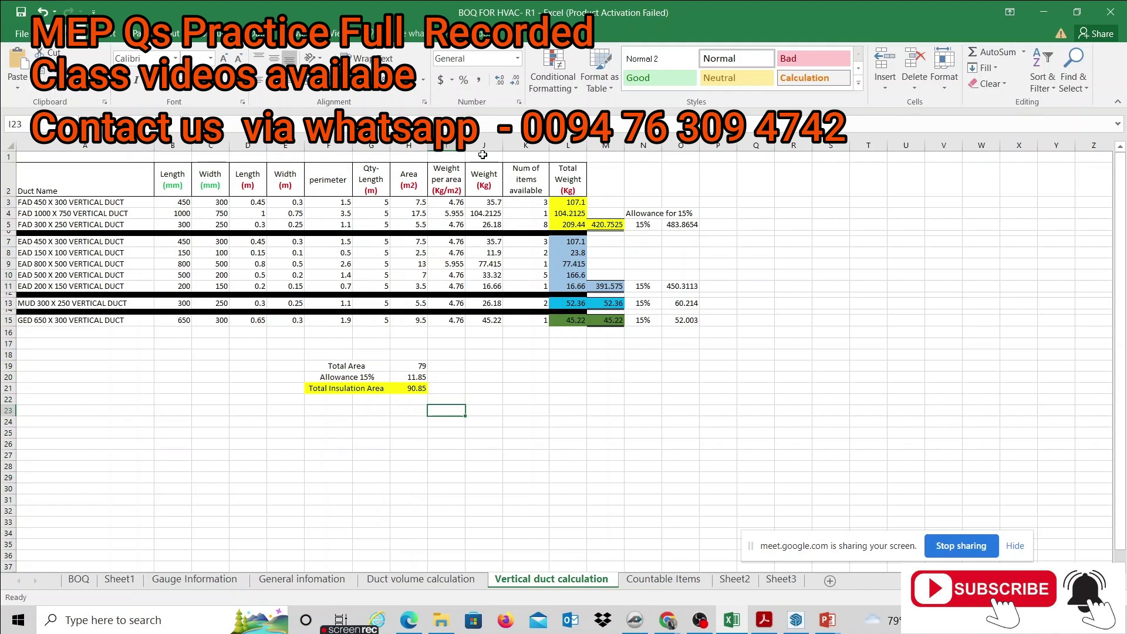
left_click(527, 147)
left_click(215, 94)
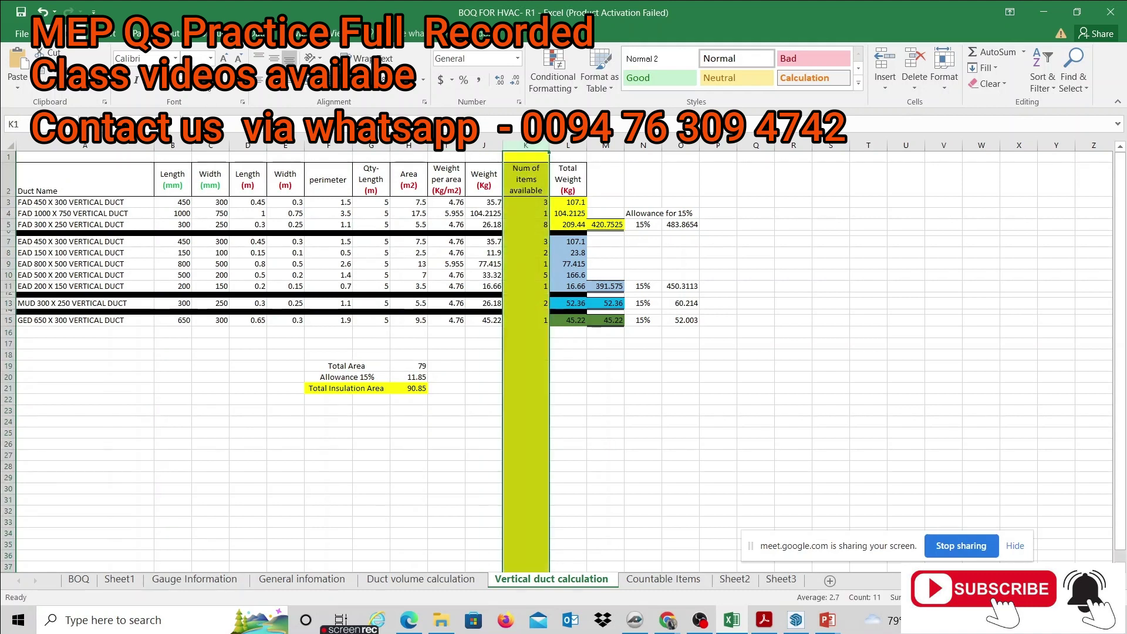
left_click(676, 486)
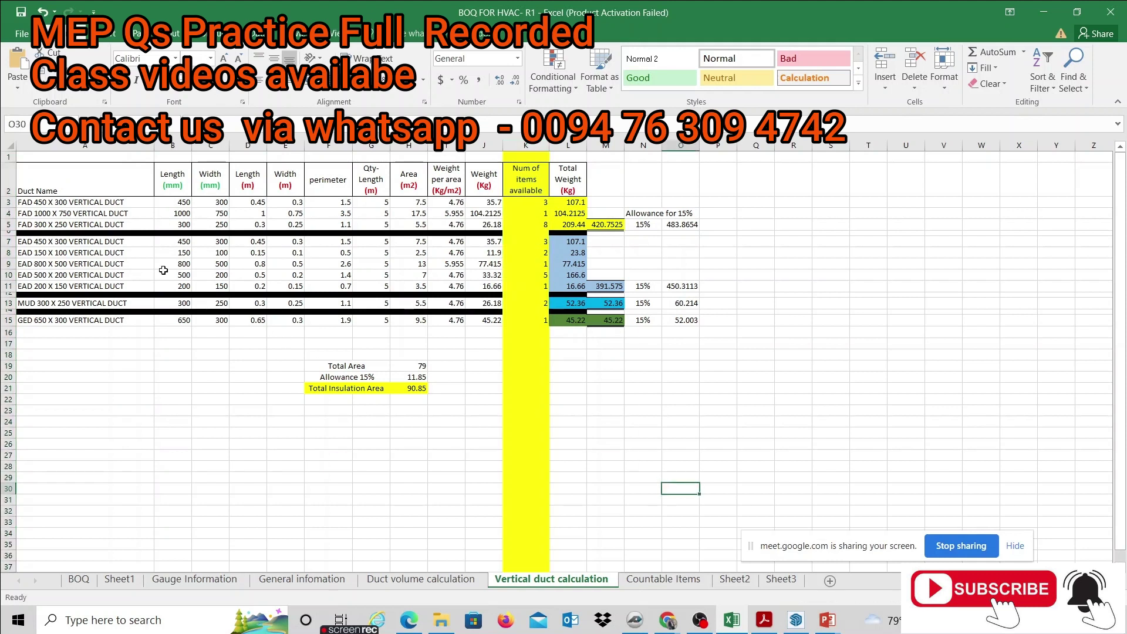
- Fill the EAD 500 X 200 count in K10 orange, then locate that item in PlanSwift's takeoff list
left_click(77, 255)
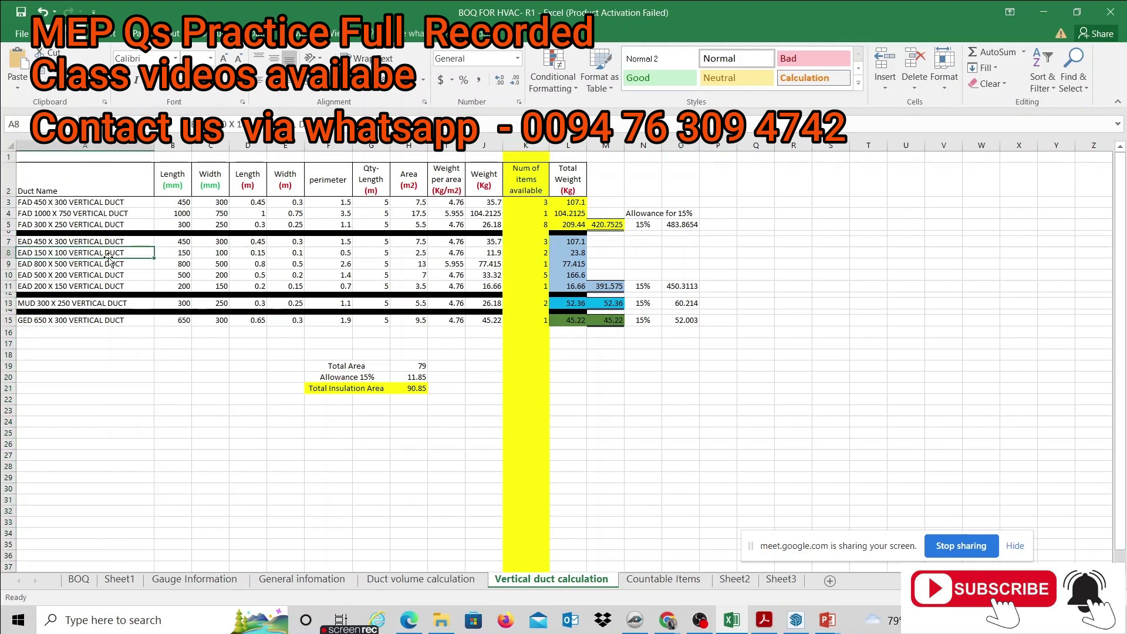
left_click(109, 276)
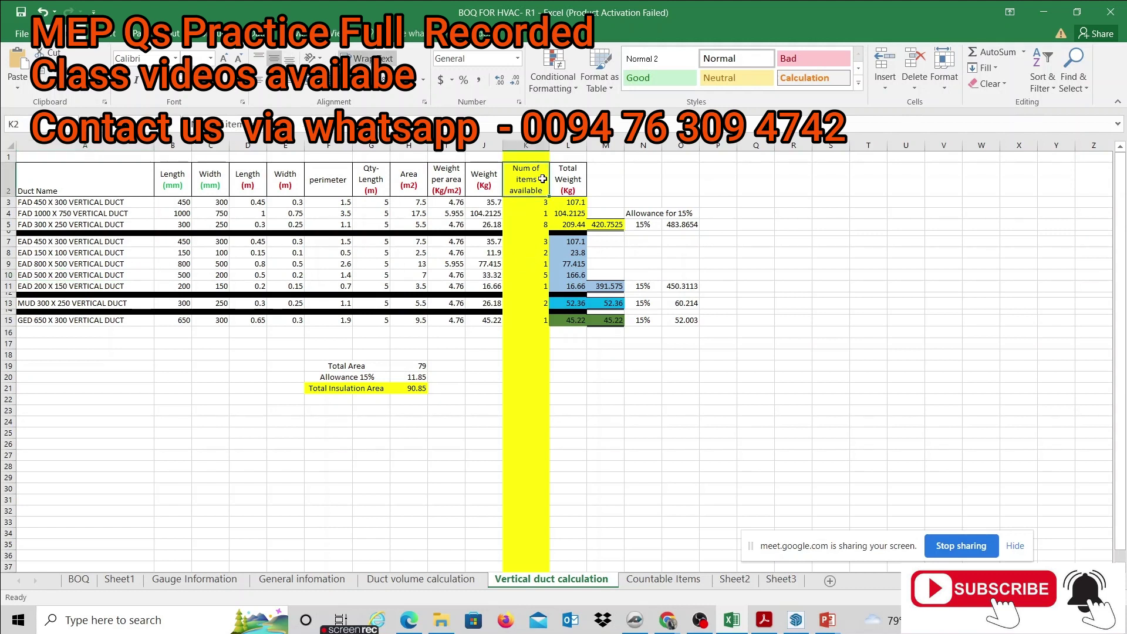
left_click(541, 275)
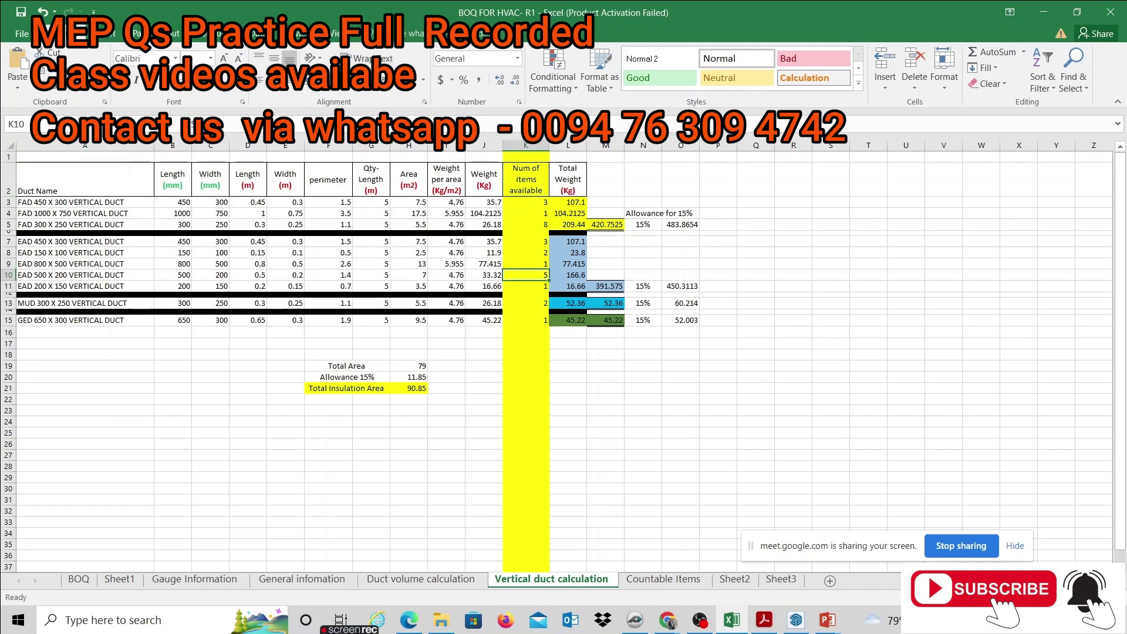
left_click(210, 81)
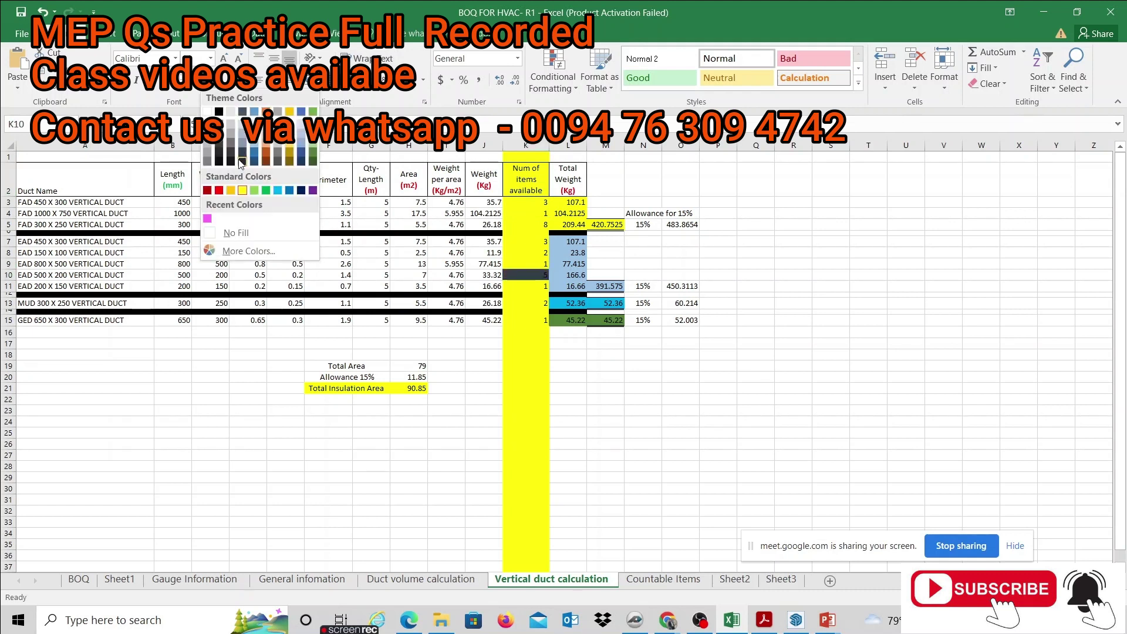
left_click(230, 189)
left_click(285, 388)
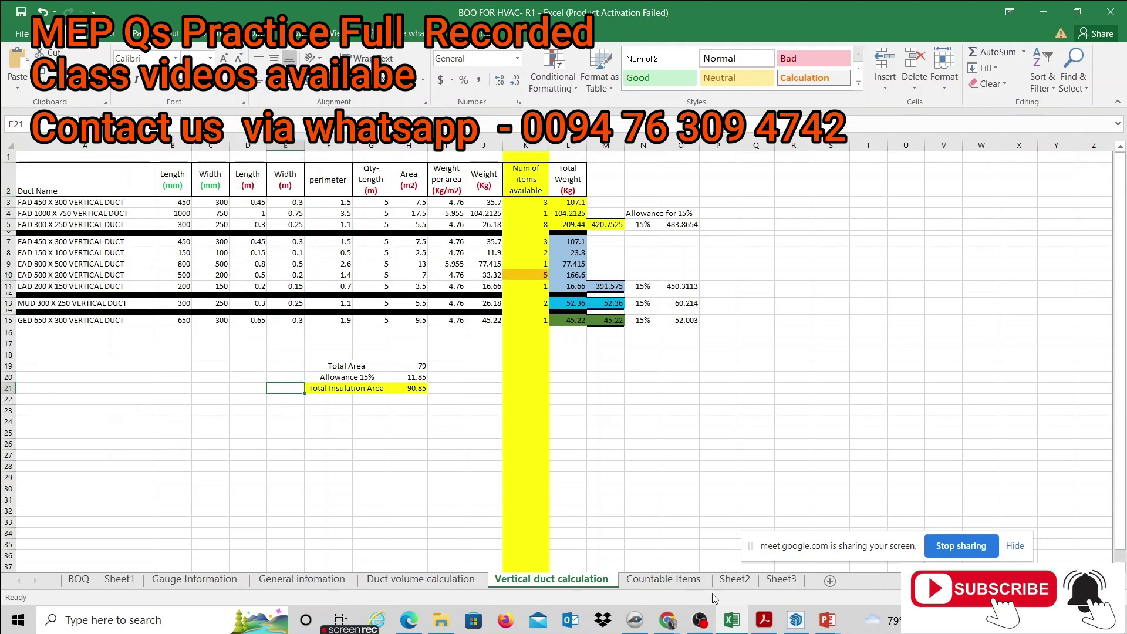
left_click(665, 534)
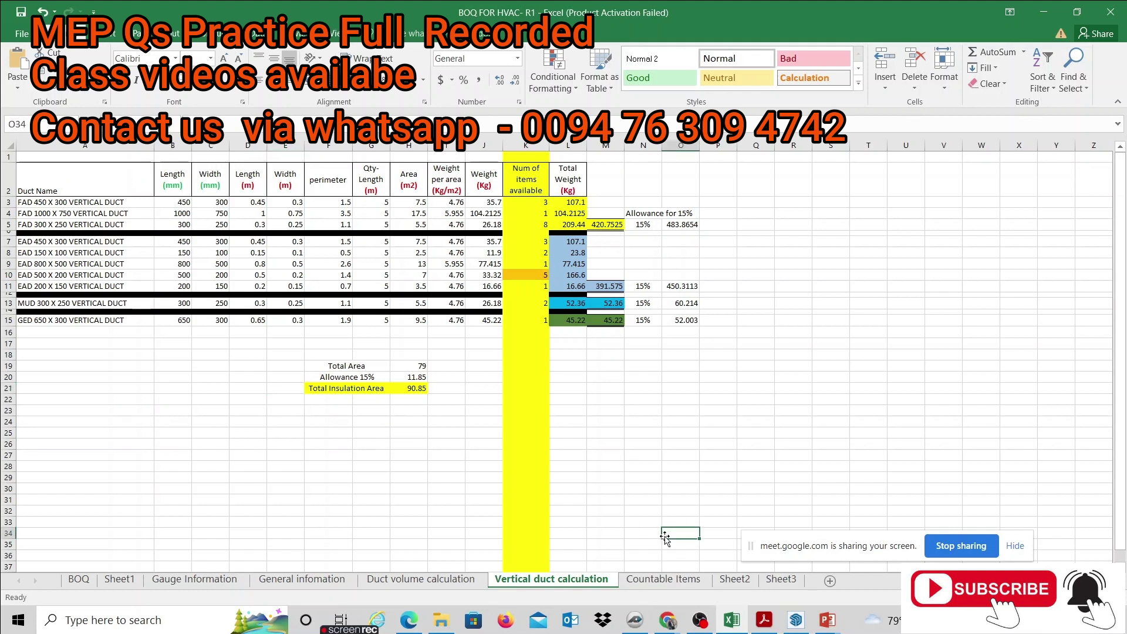
left_click(635, 620)
left_click(44, 463)
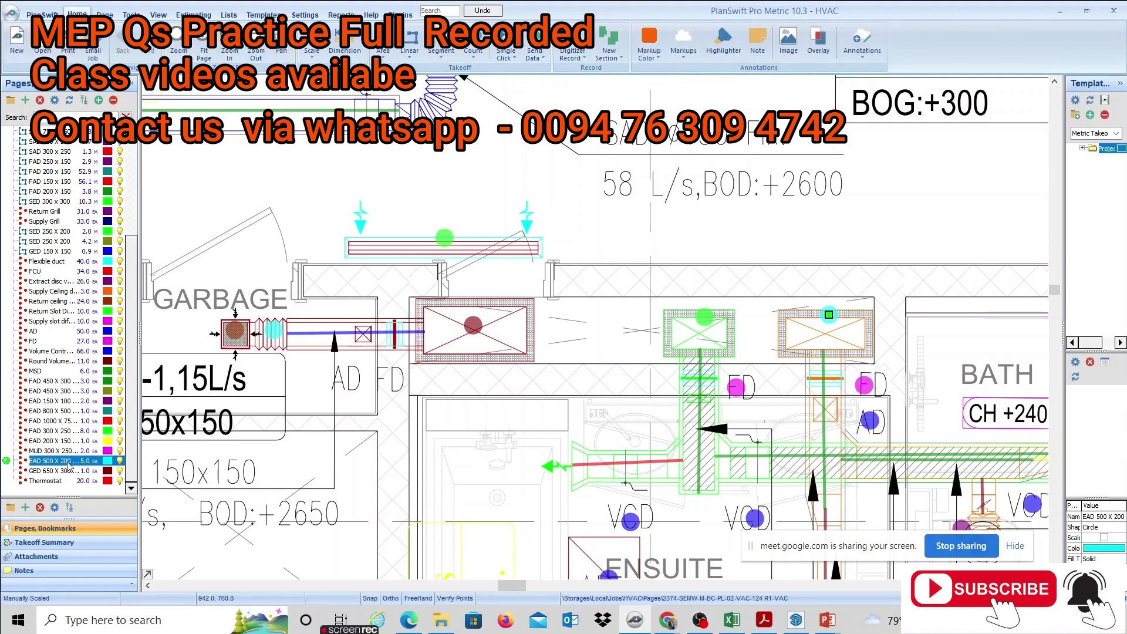
left_click(1059, 10)
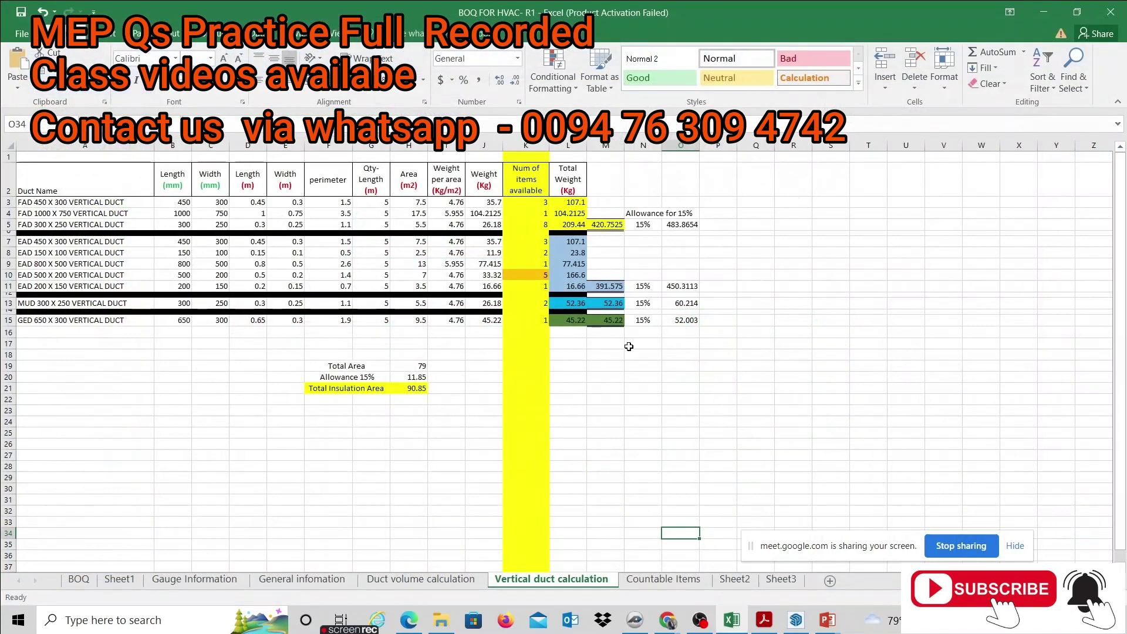
left_click(543, 274)
type("5")
key("ctrl+Return")
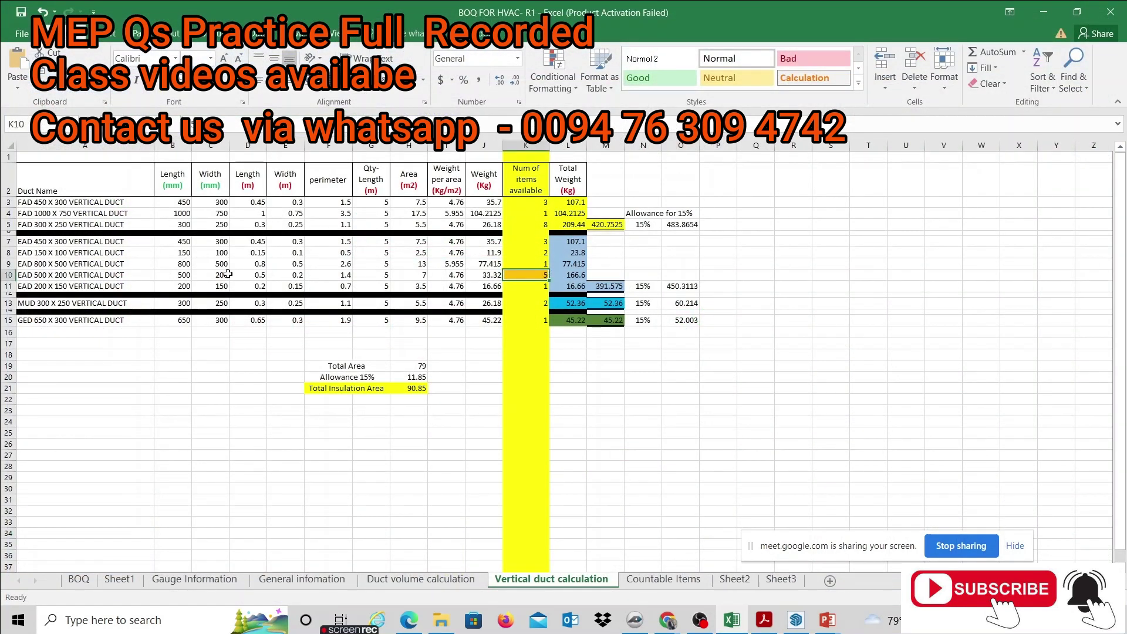
left_click(38, 276)
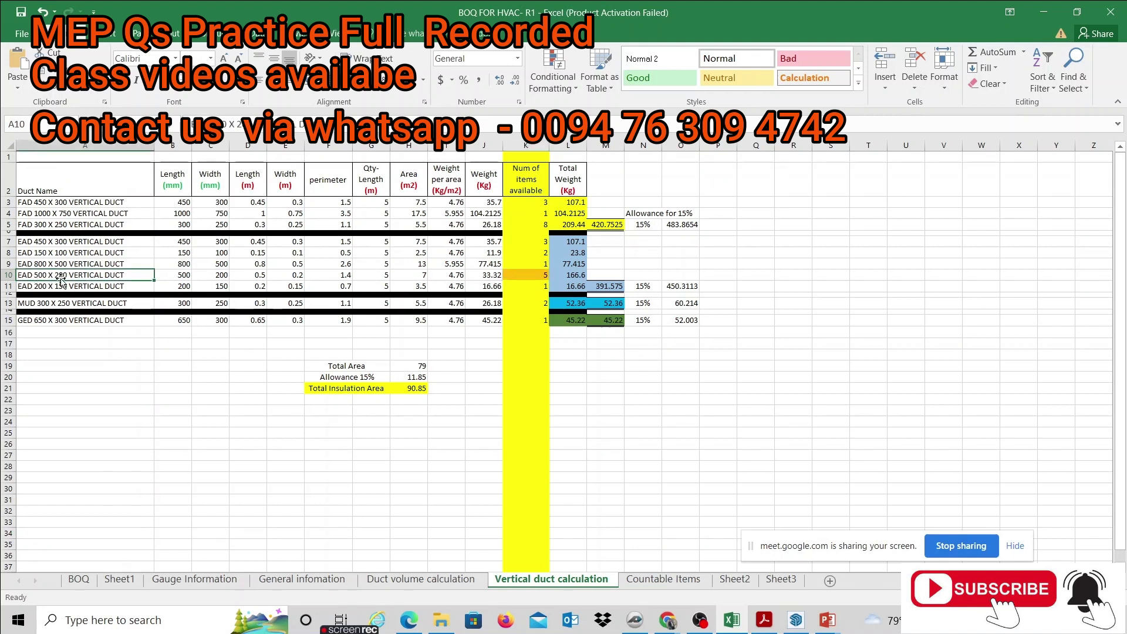
left_click_drag(177, 277, 222, 276)
left_click_drag(249, 276, 297, 276)
left_click(327, 277)
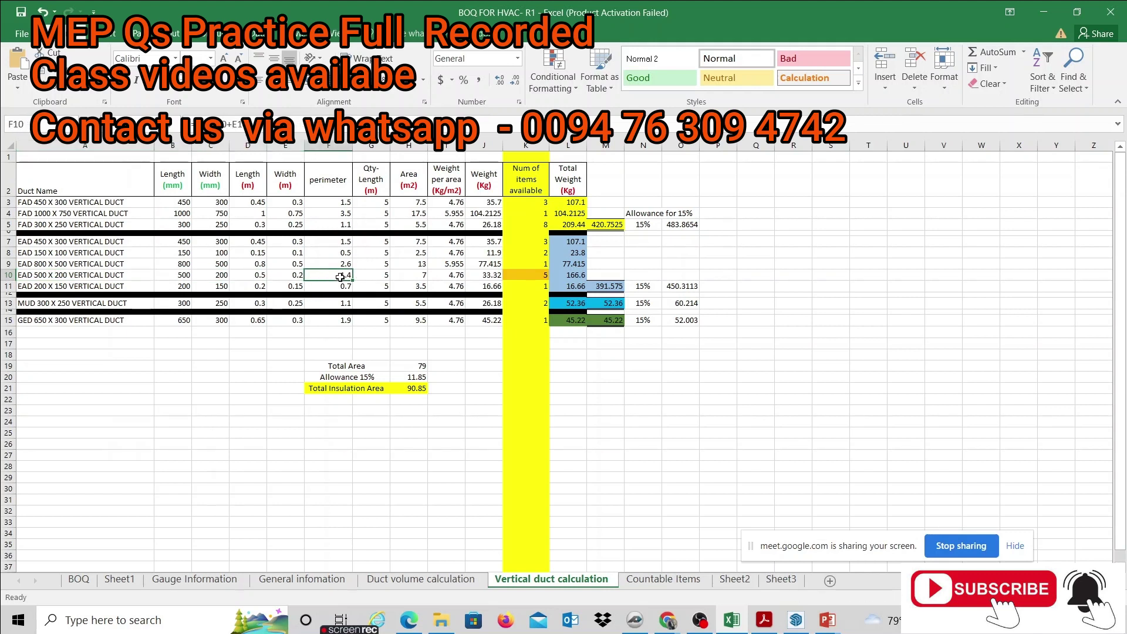
left_click(379, 276)
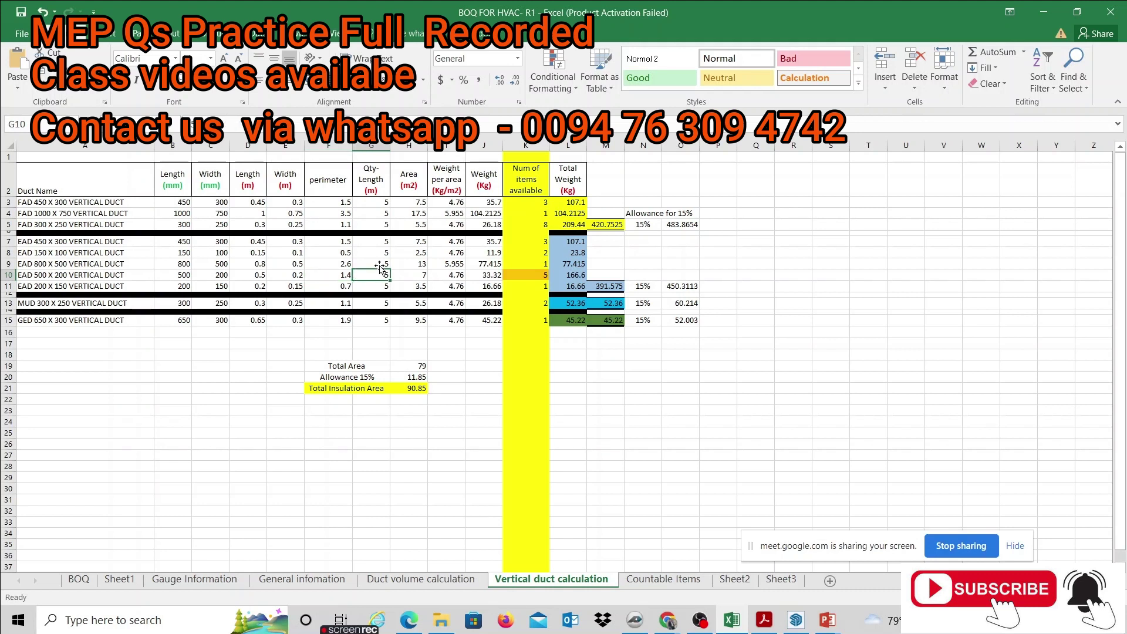
left_click(371, 145)
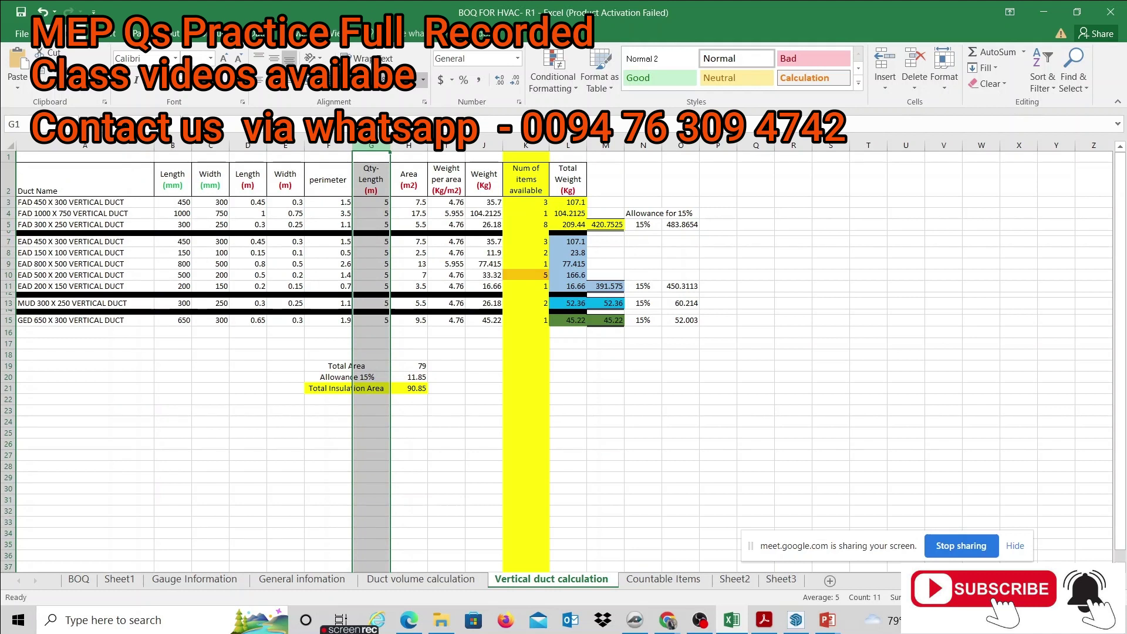
left_click(519, 148)
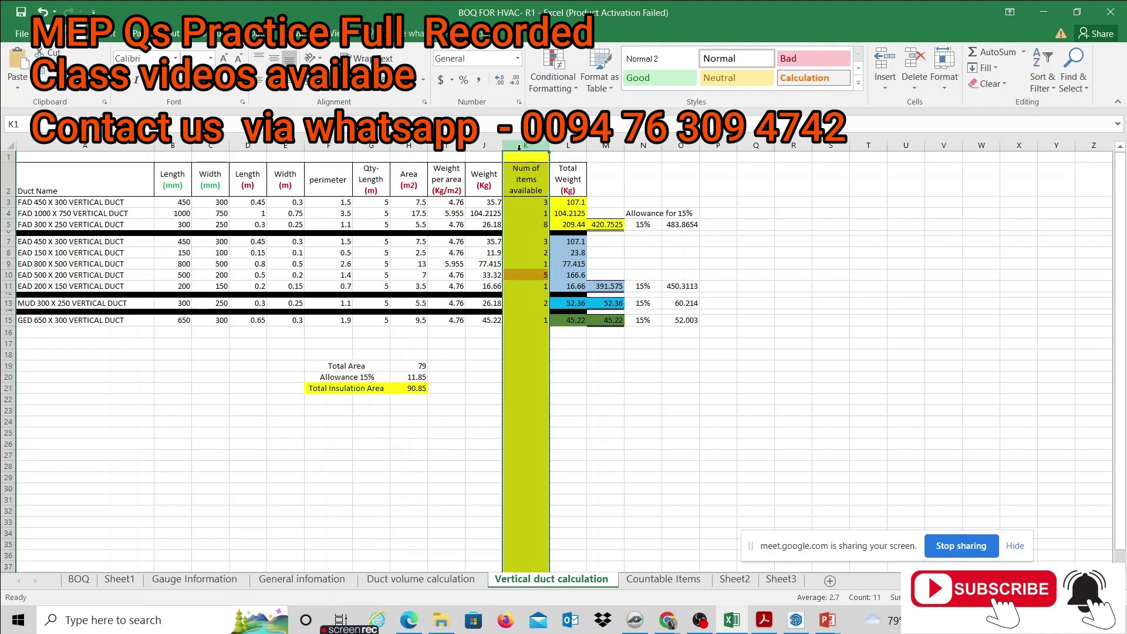
left_click(369, 146)
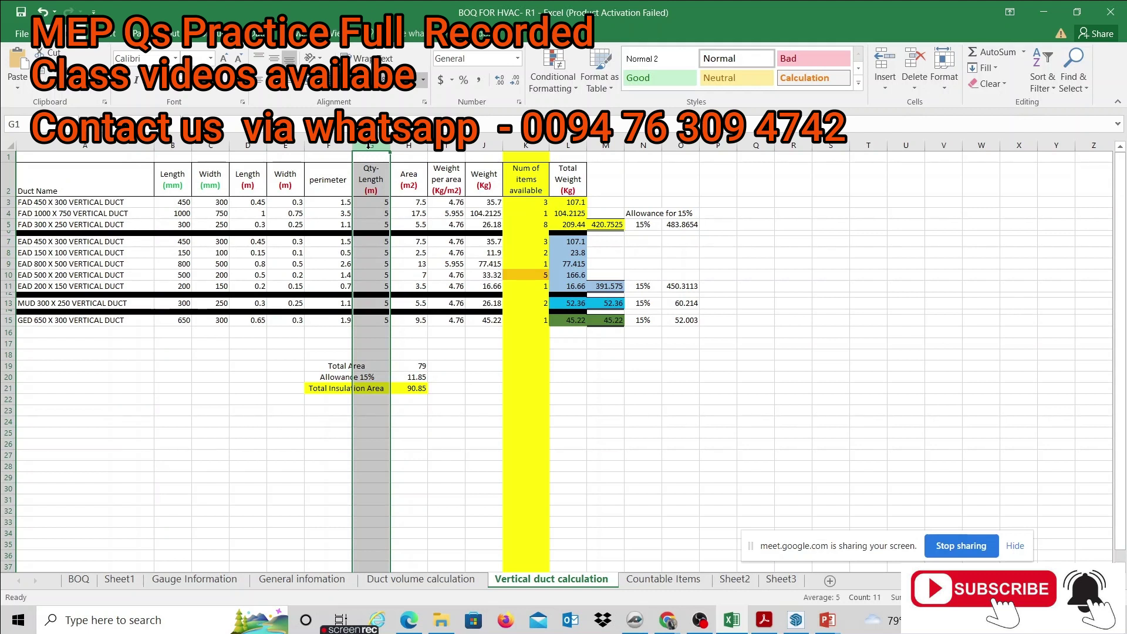
left_click(402, 368)
left_click_drag(376, 202, 372, 320)
left_click(408, 343)
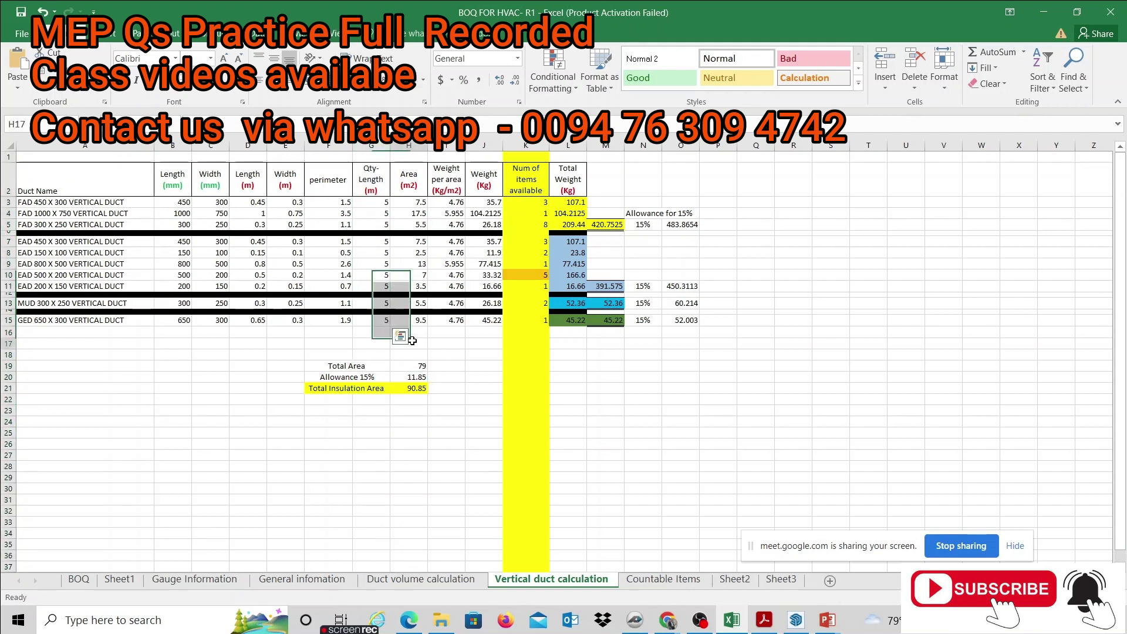
left_click_drag(382, 202, 380, 226)
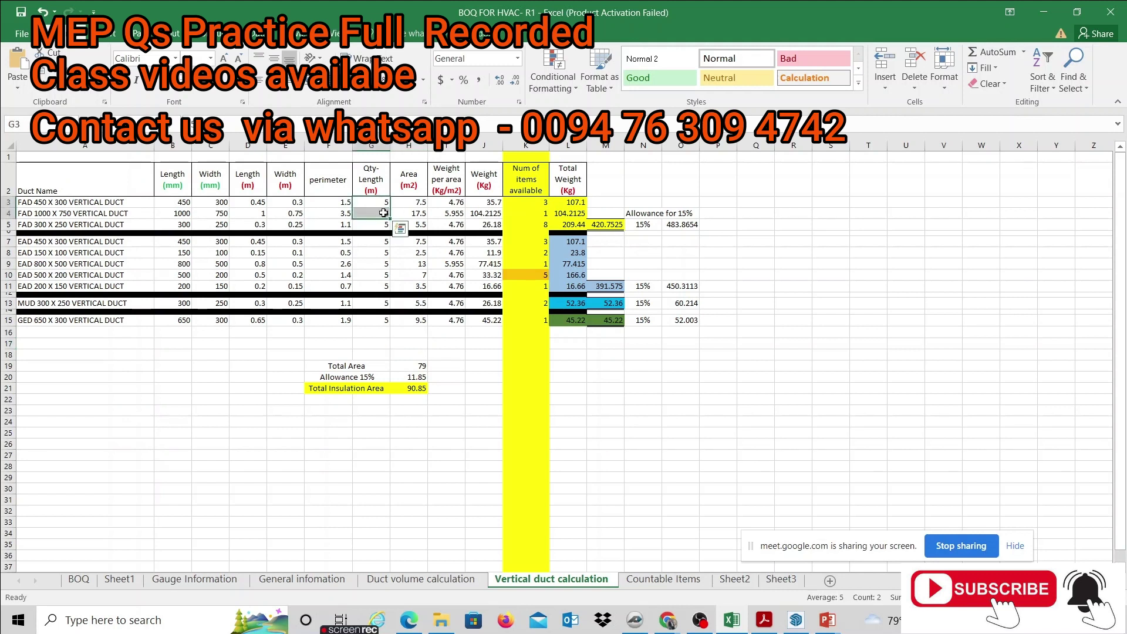
left_click(414, 202)
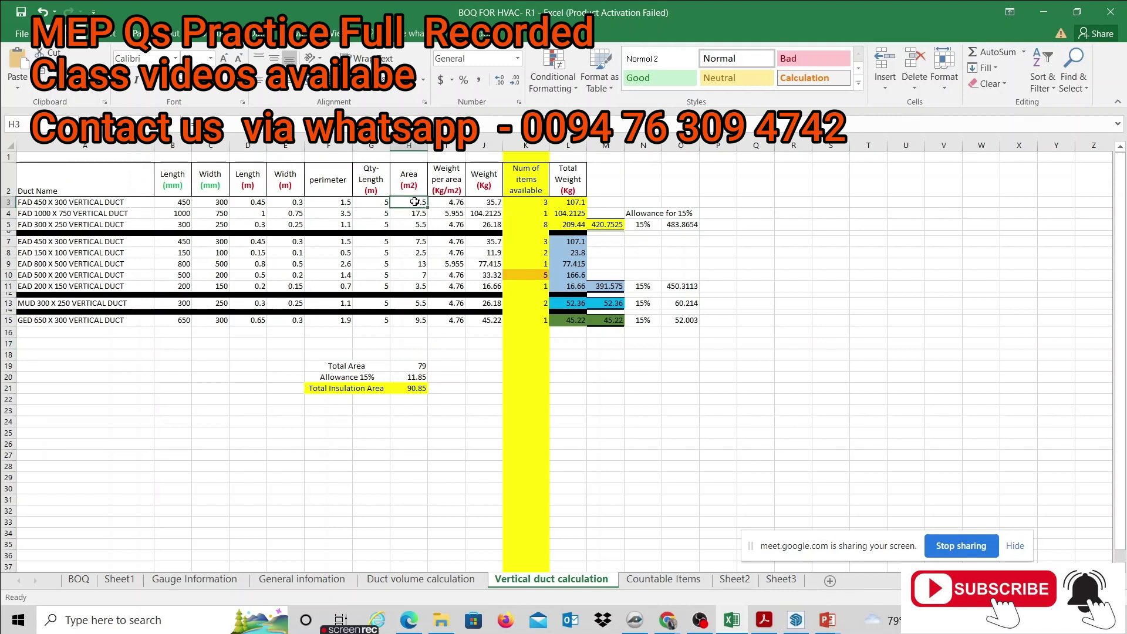
left_click(367, 206)
left_click(406, 206)
mouse_move(407, 205)
left_mouse_down()
mouse_move(413, 289)
mouse_move(437, 308)
mouse_move(408, 206)
left_mouse_up()
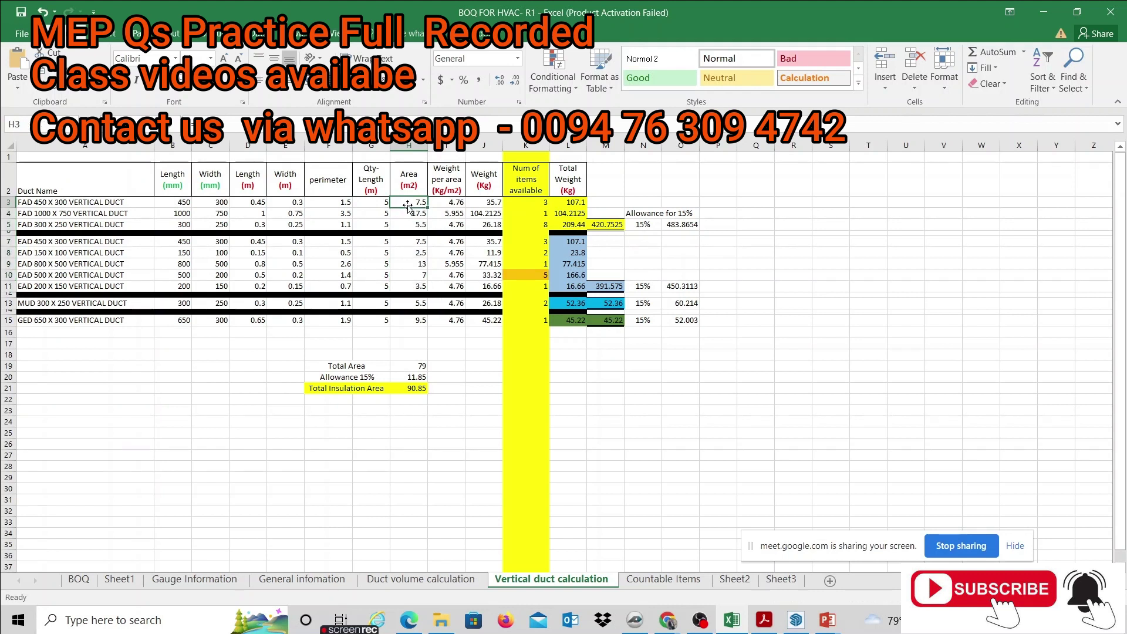
left_click(450, 181)
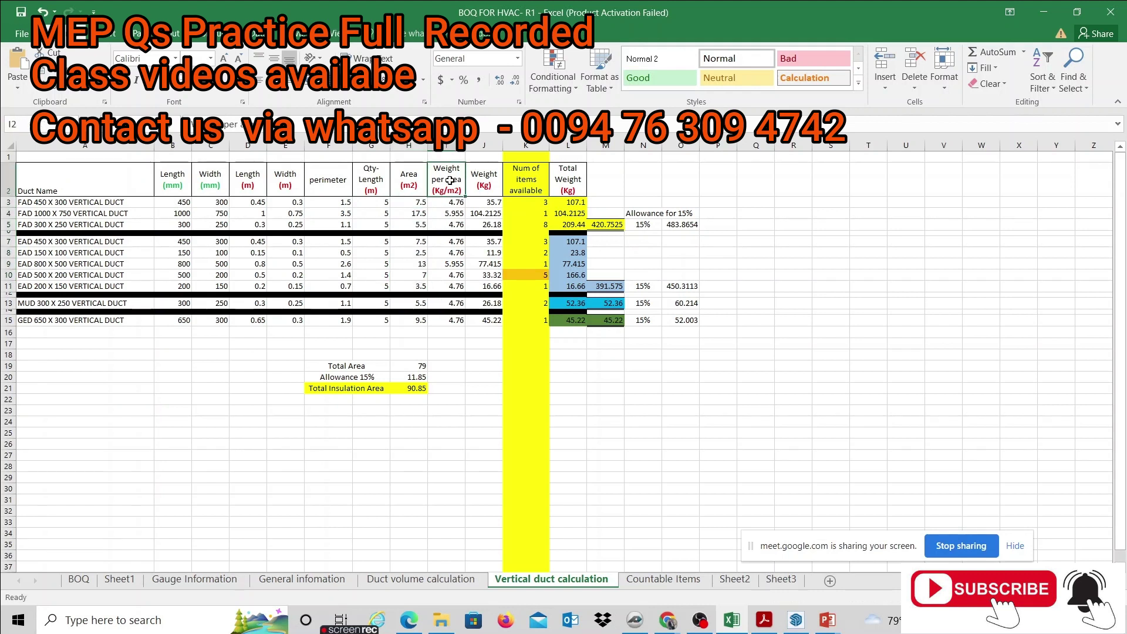
left_click(67, 213)
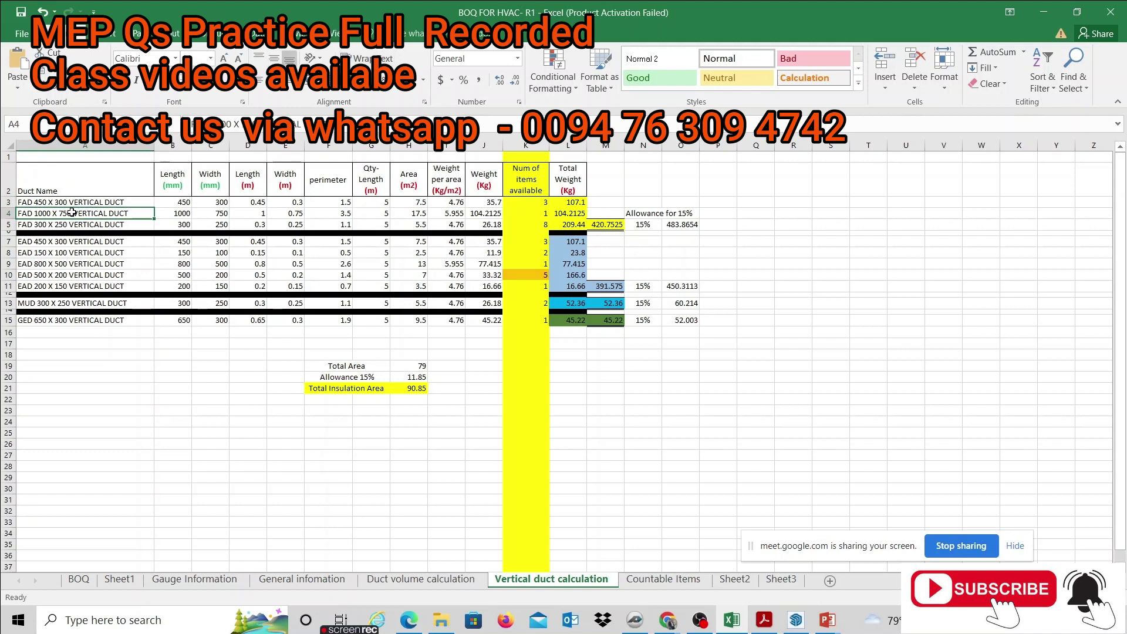
left_click(445, 216)
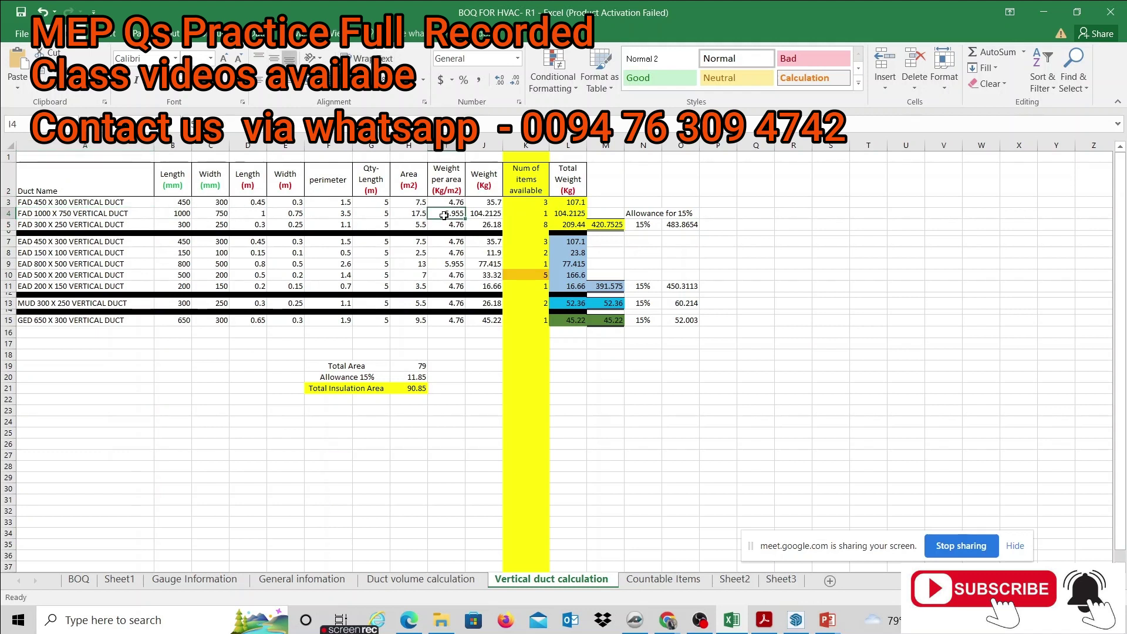
left_click(109, 205)
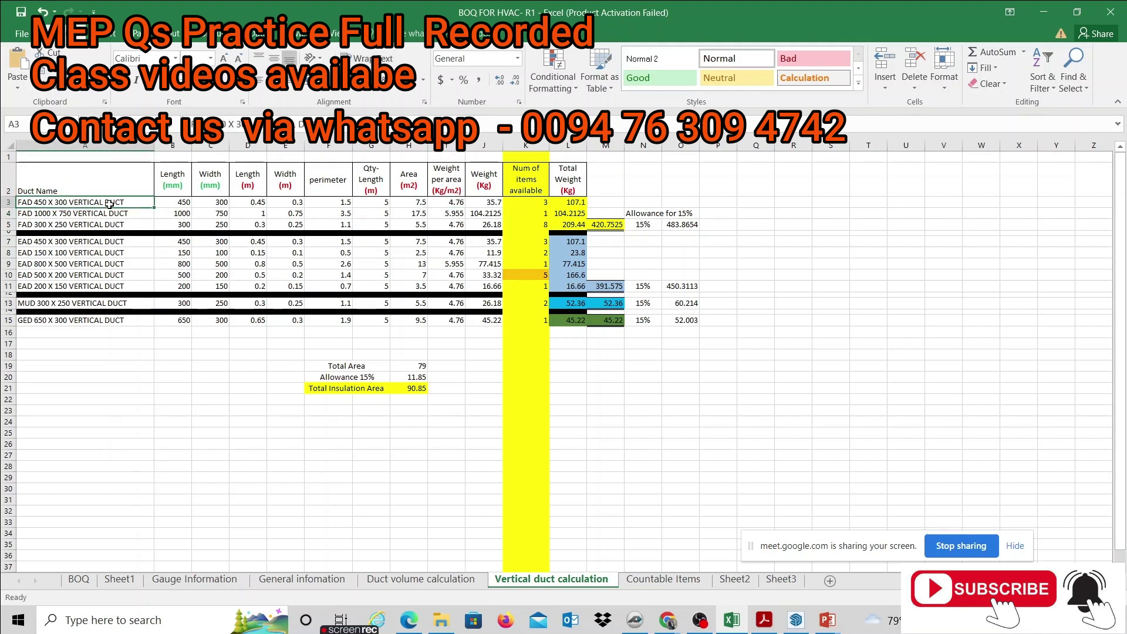
left_click(452, 202)
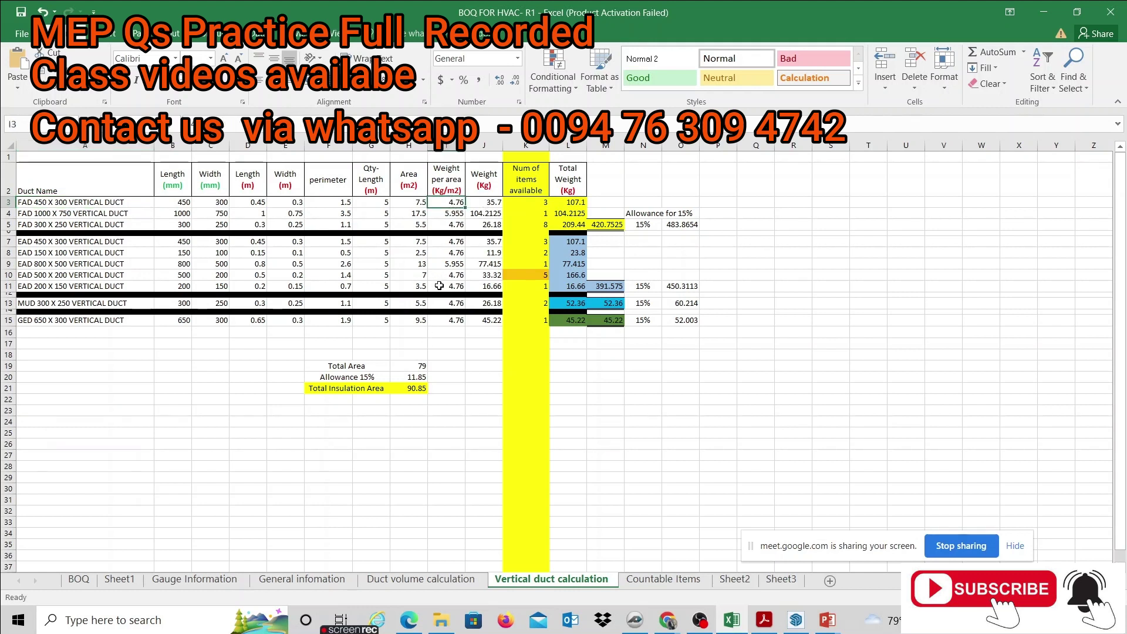
left_click_drag(496, 202, 490, 329)
left_click(491, 206)
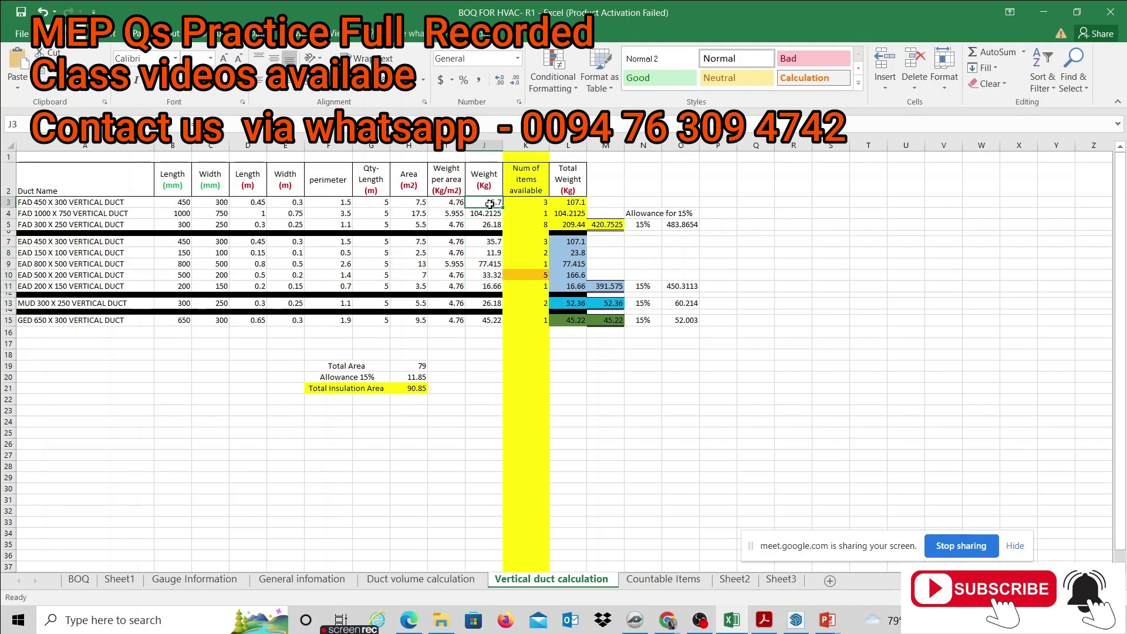
left_click(524, 205)
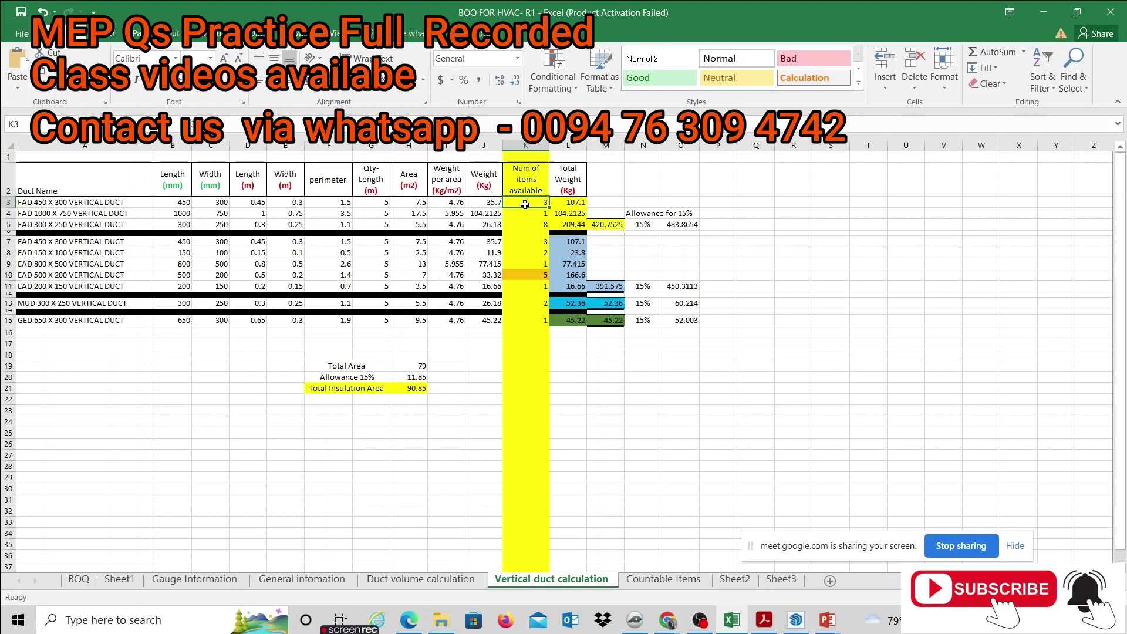
left_click(569, 202)
double_click(569, 201)
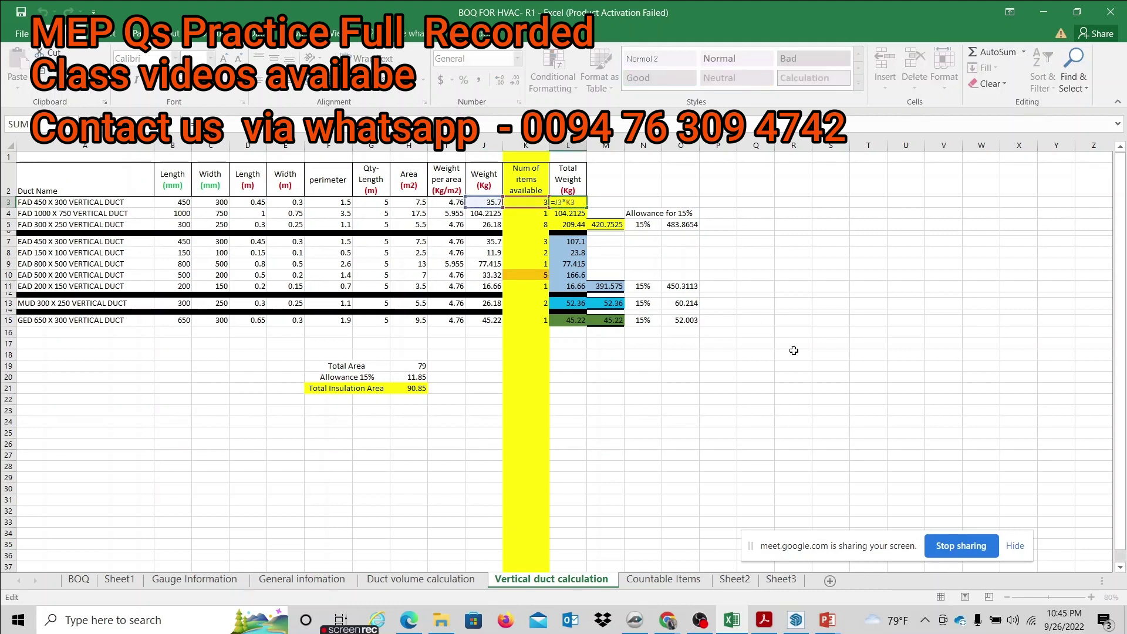
key("Escape")
left_click_drag(24, 203, 23, 219)
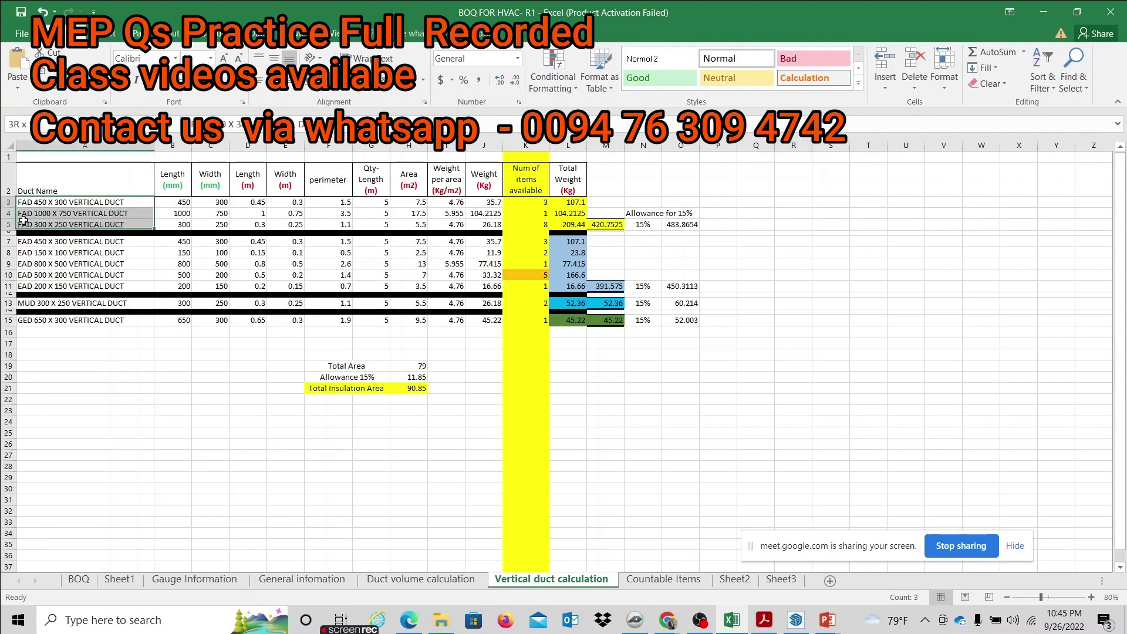
left_click(580, 225)
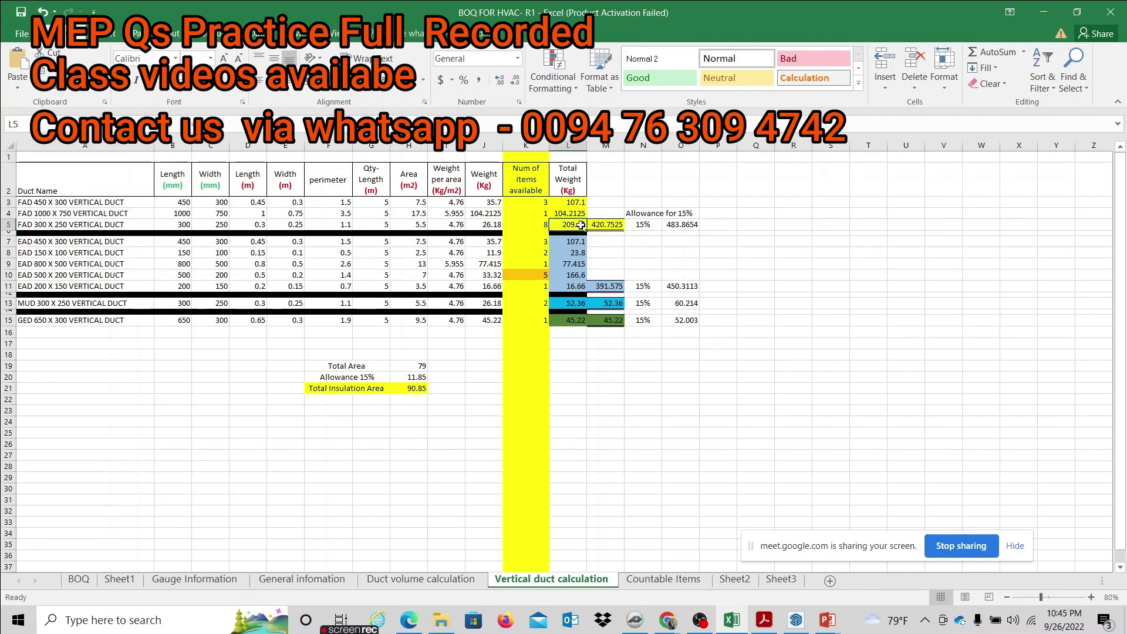
left_click(605, 226)
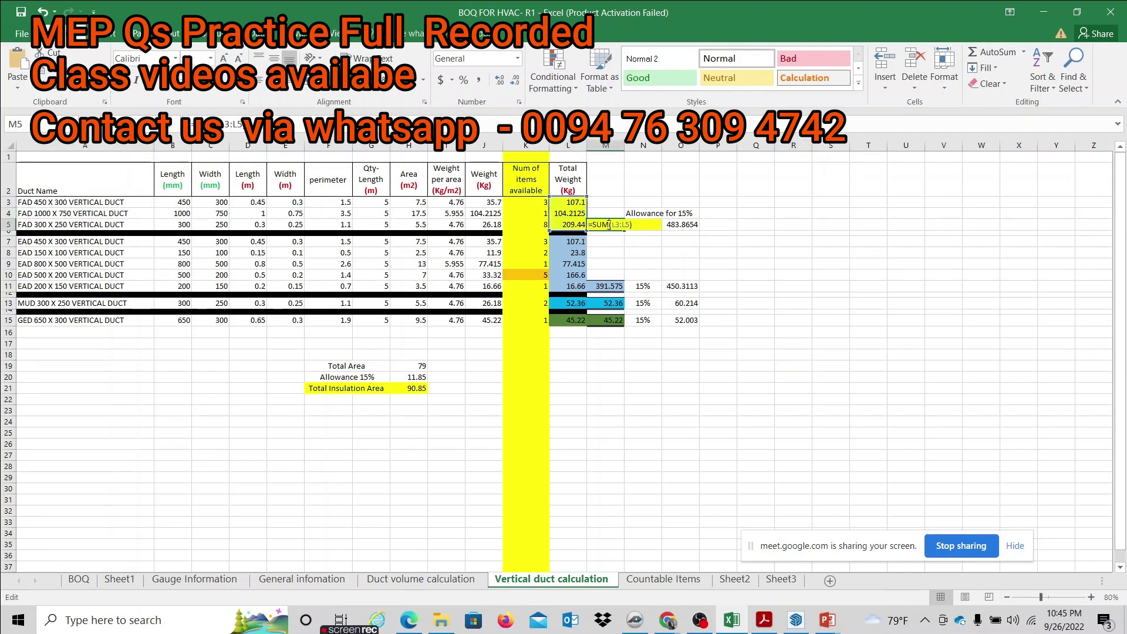
left_click(1010, 354)
left_click(603, 224)
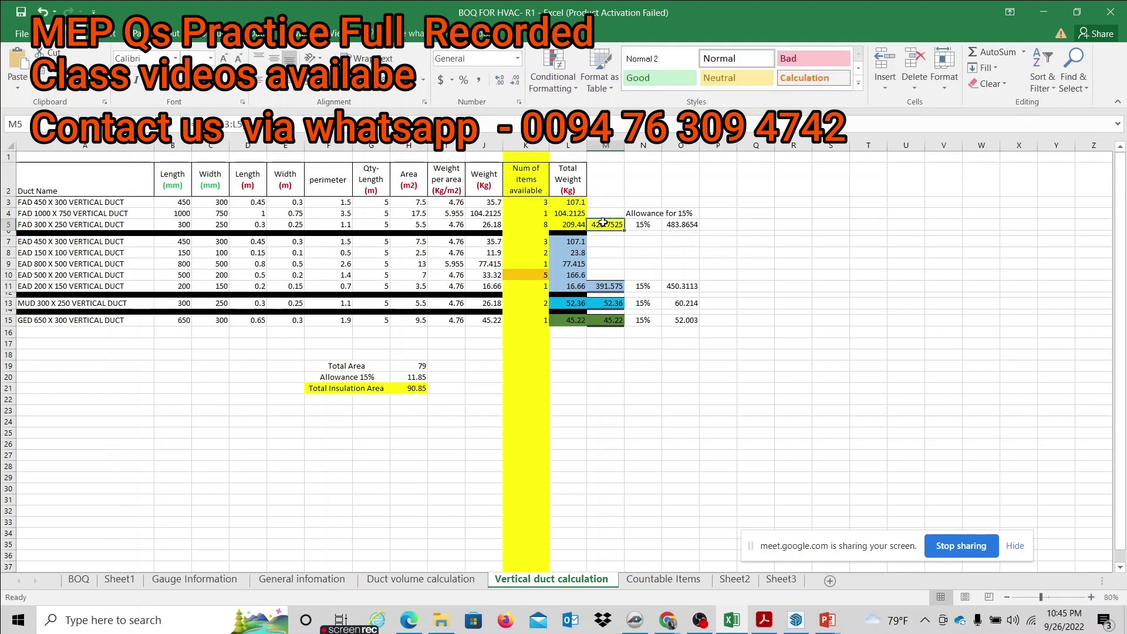
left_click(649, 226)
left_click(683, 228)
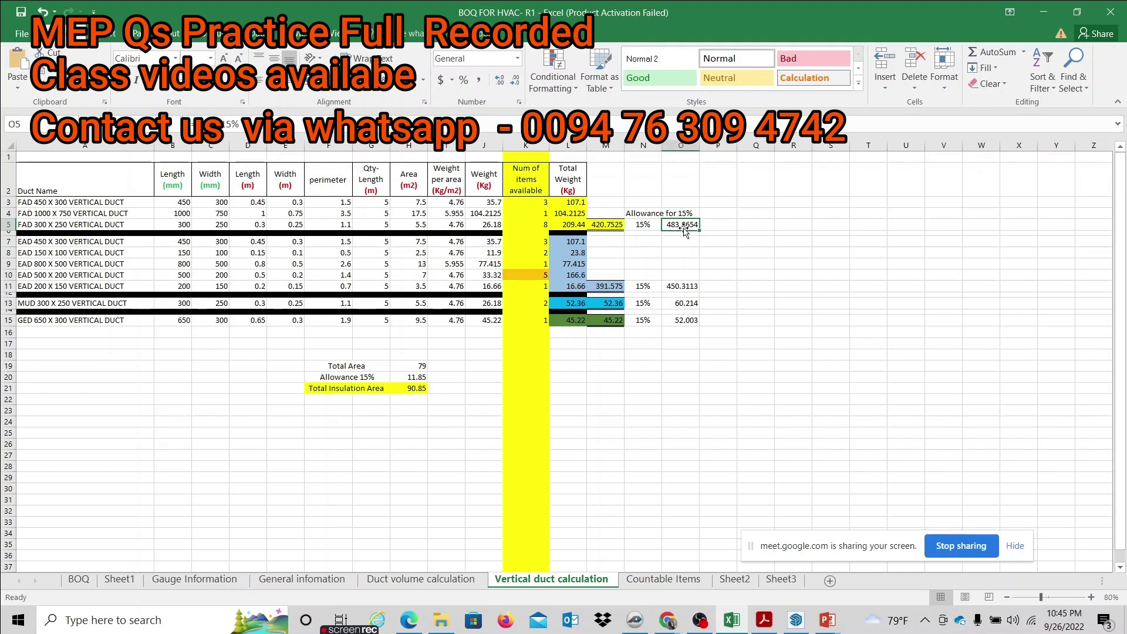
left_click(722, 294)
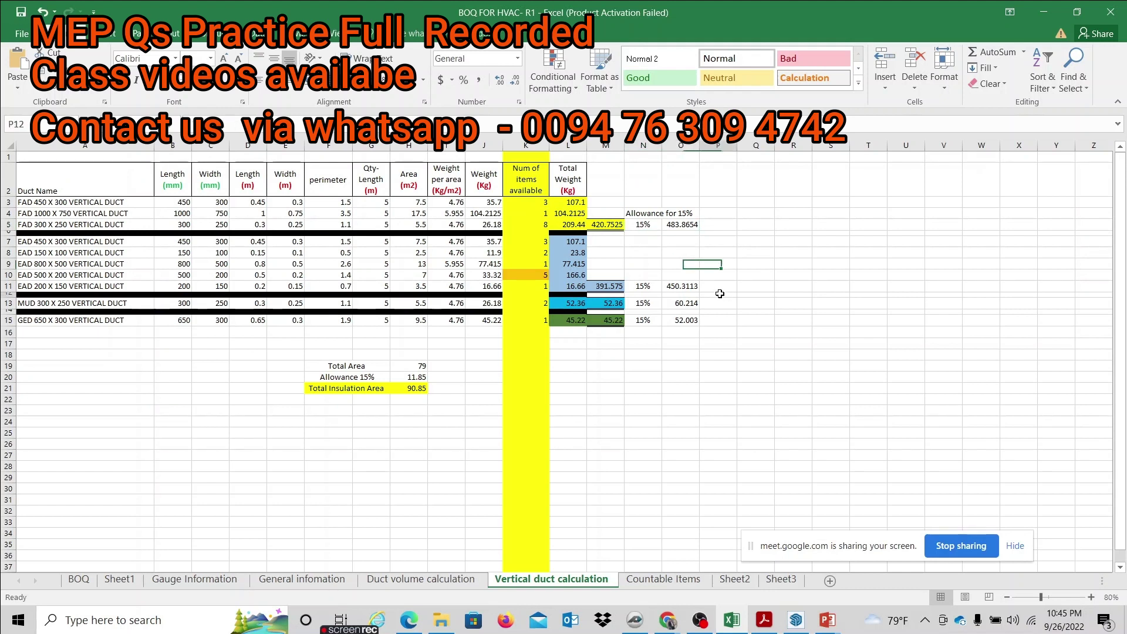
left_click(753, 378)
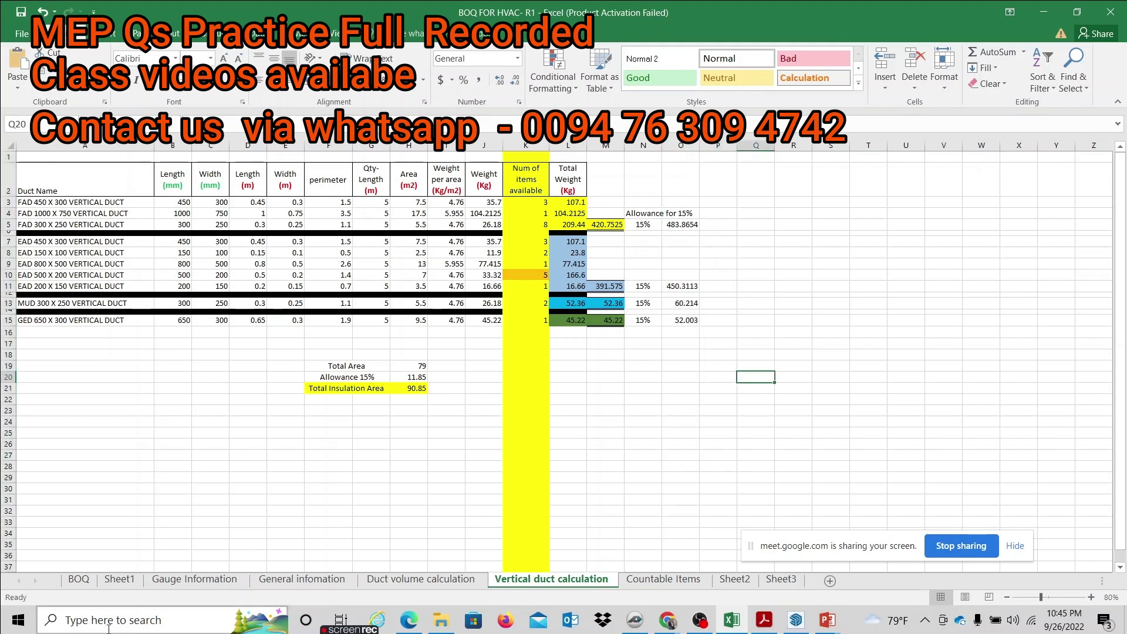
- On the BOQ sheet, review the Fresh Air Duct quantity of 898.10 Kg and its amount cell
left_click(70, 580)
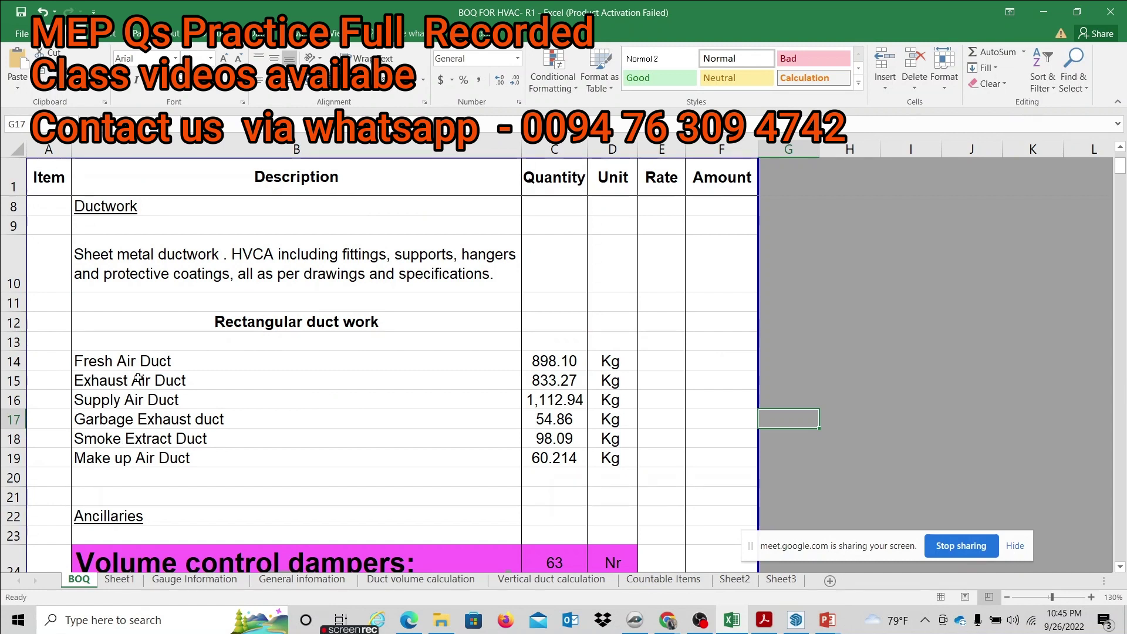
left_click_drag(133, 362, 176, 382)
left_click(258, 458)
left_click(142, 355)
left_click(554, 361)
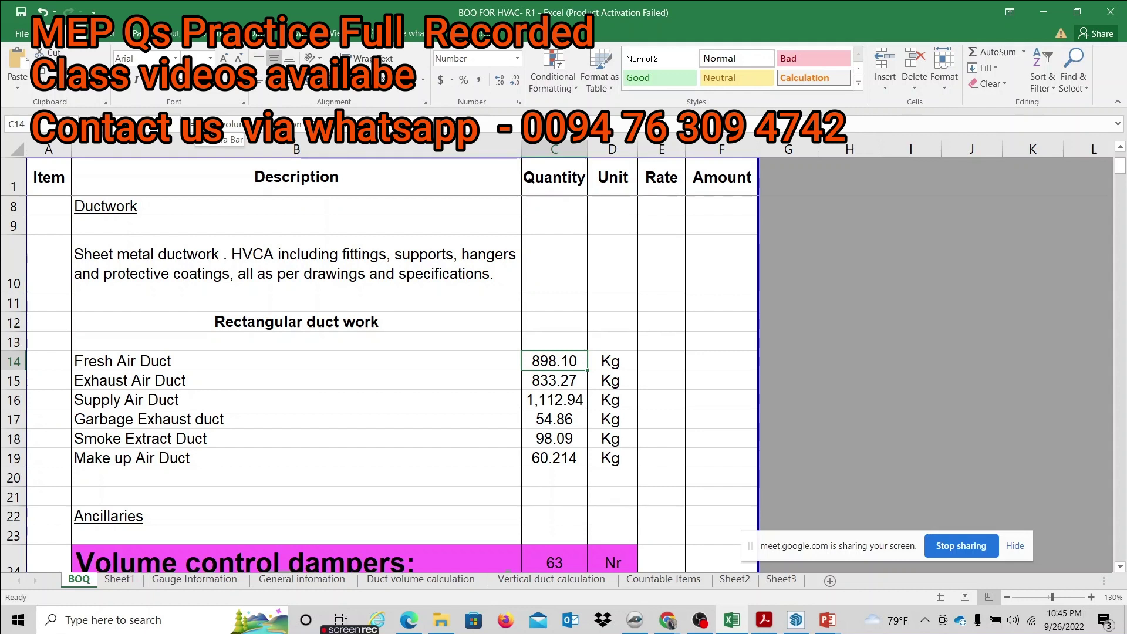
left_click(745, 360)
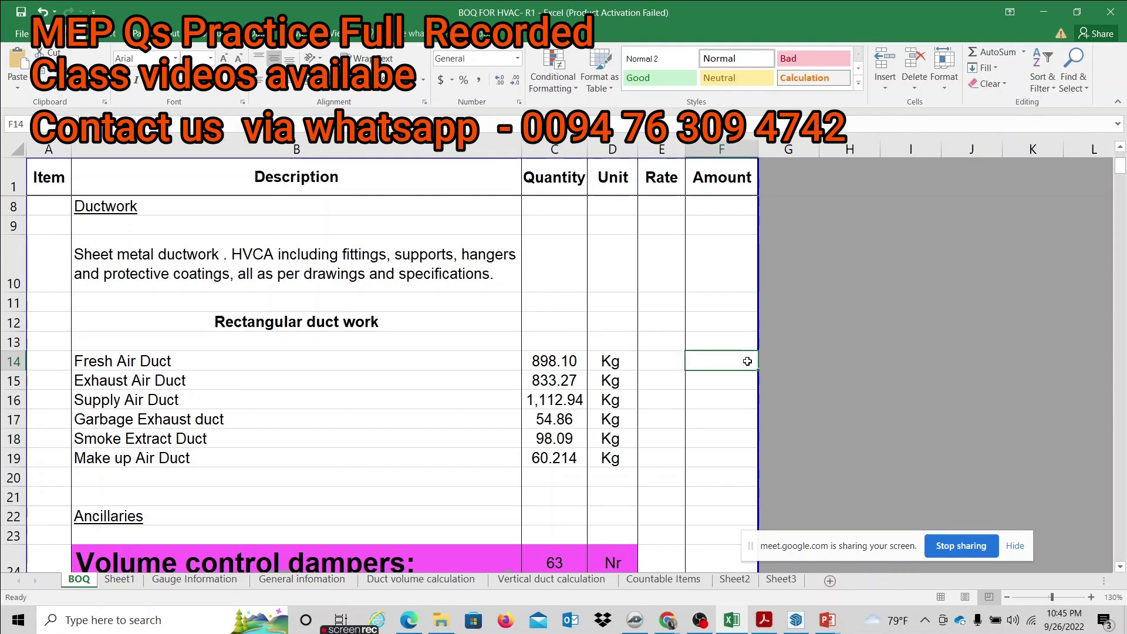
scroll(615, 407, "down", 2)
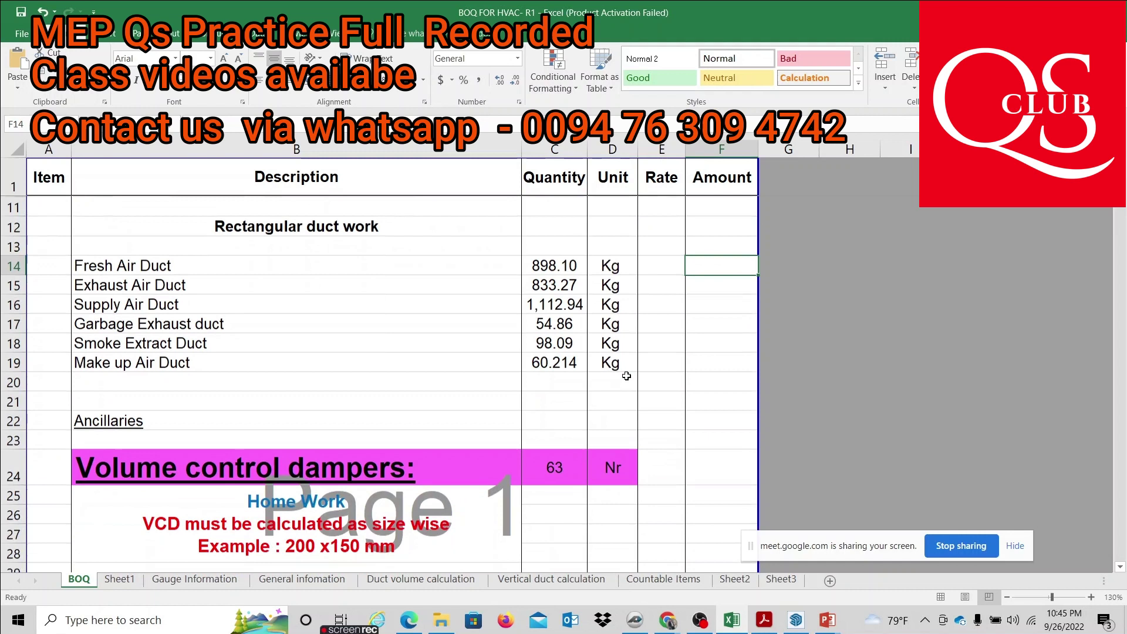